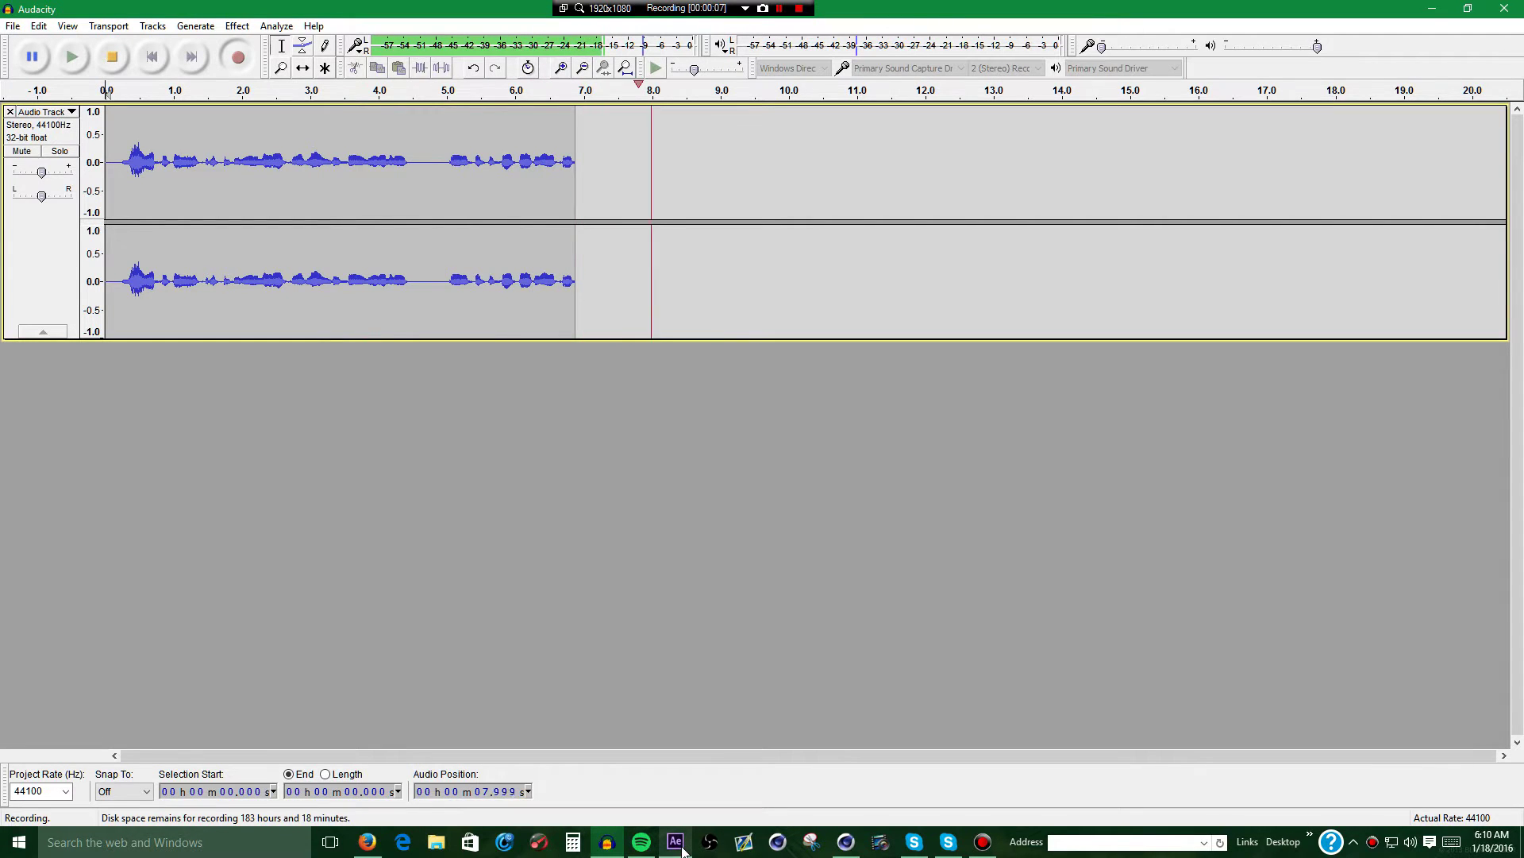
Switch from Audacity to the After Effects project AEAM1.aep, which shows Comp 1.
{"action": "left_click", "coordinate": [679, 846]}
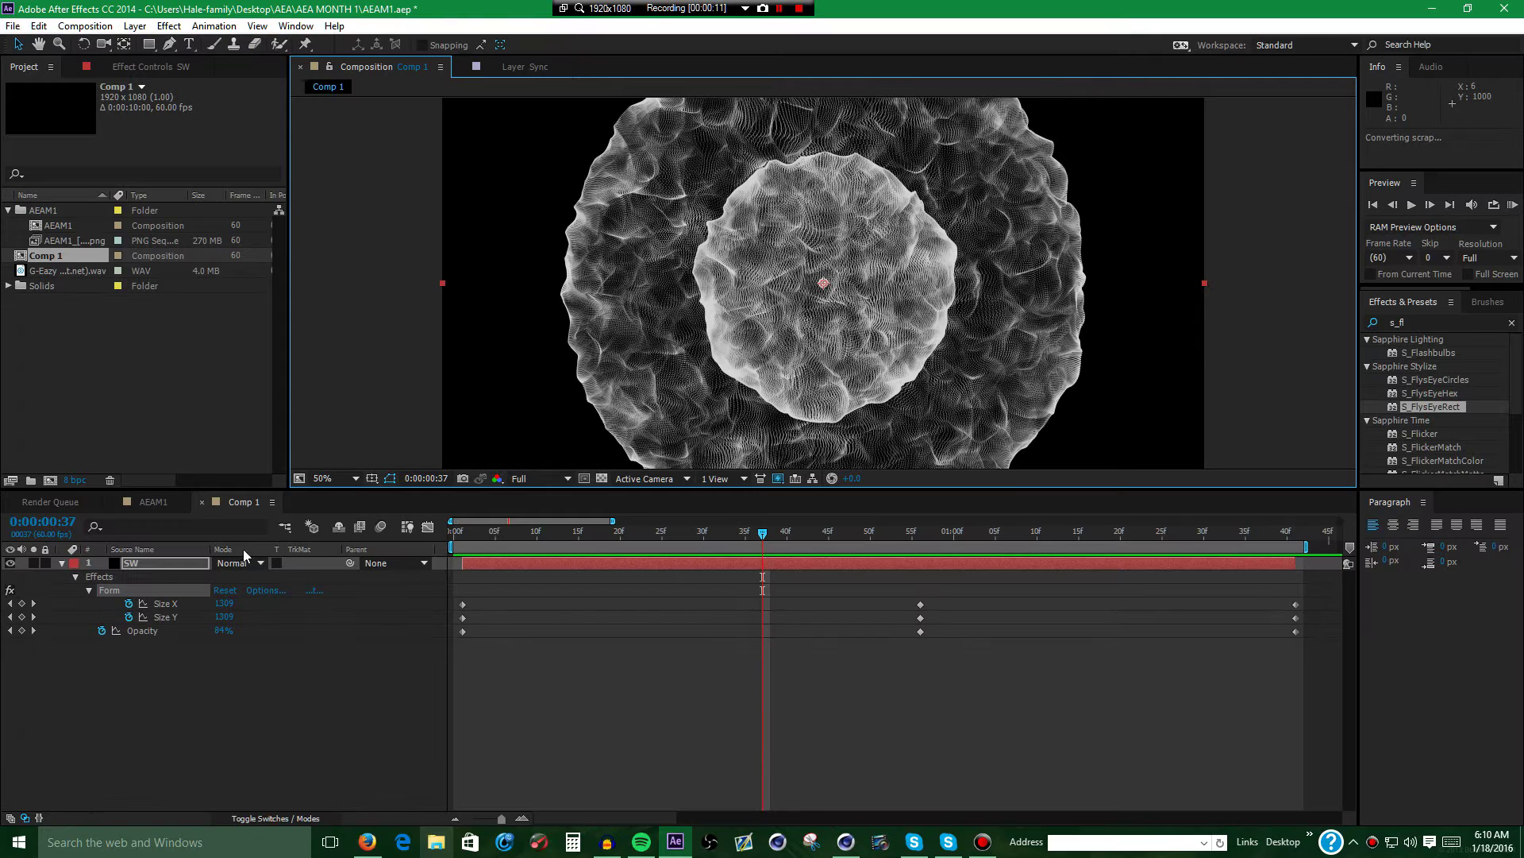
Create Comp 2, a 1920×1080, 60 fps composition with a 2-second duration.
{"action": "right_click", "coordinate": [126, 398]}
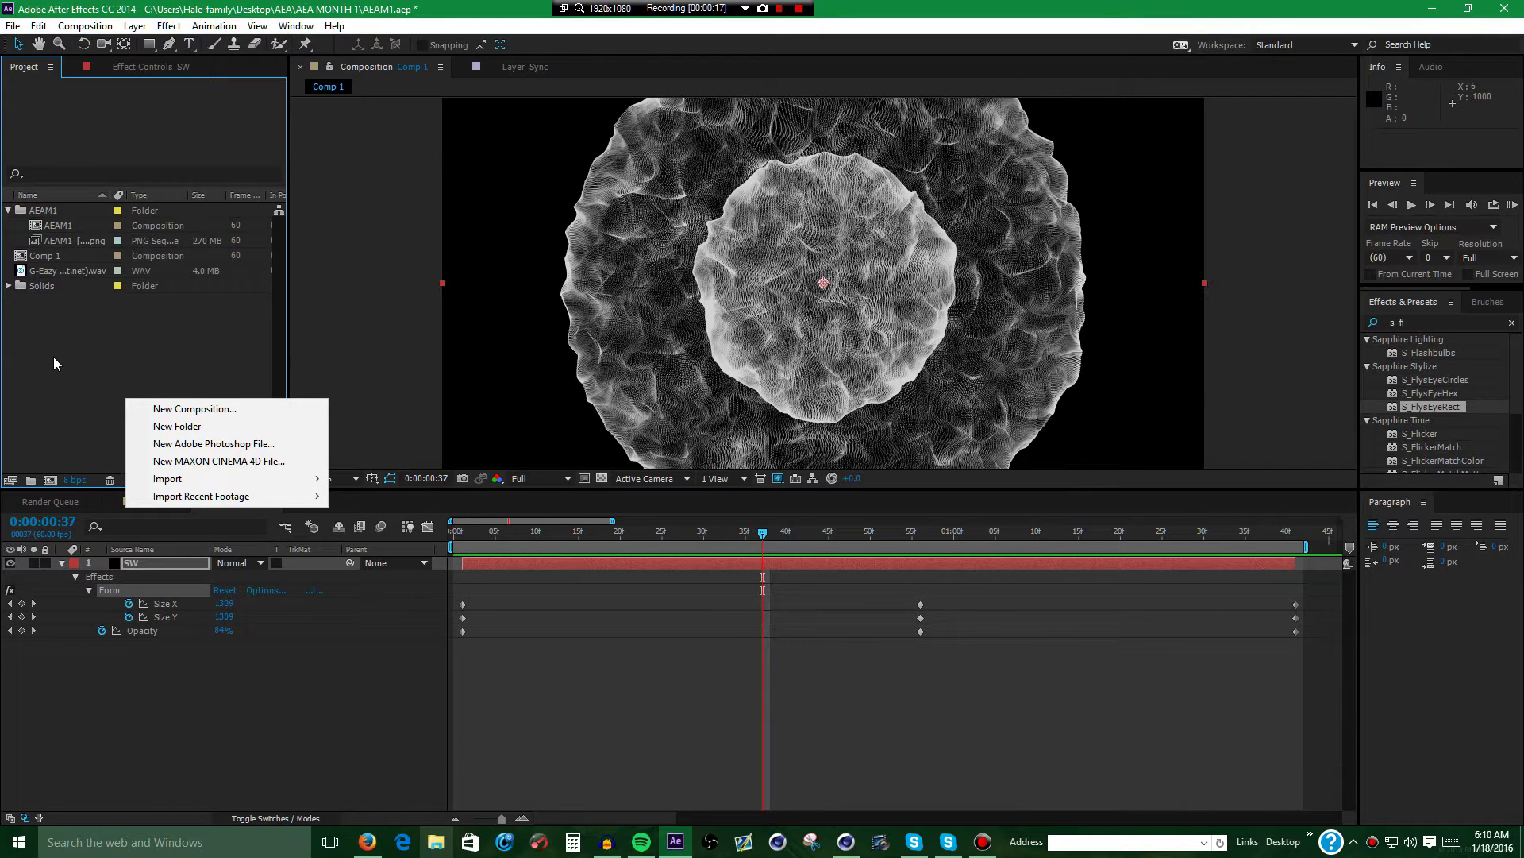
{"action": "left_click", "coordinate": [181, 407]}
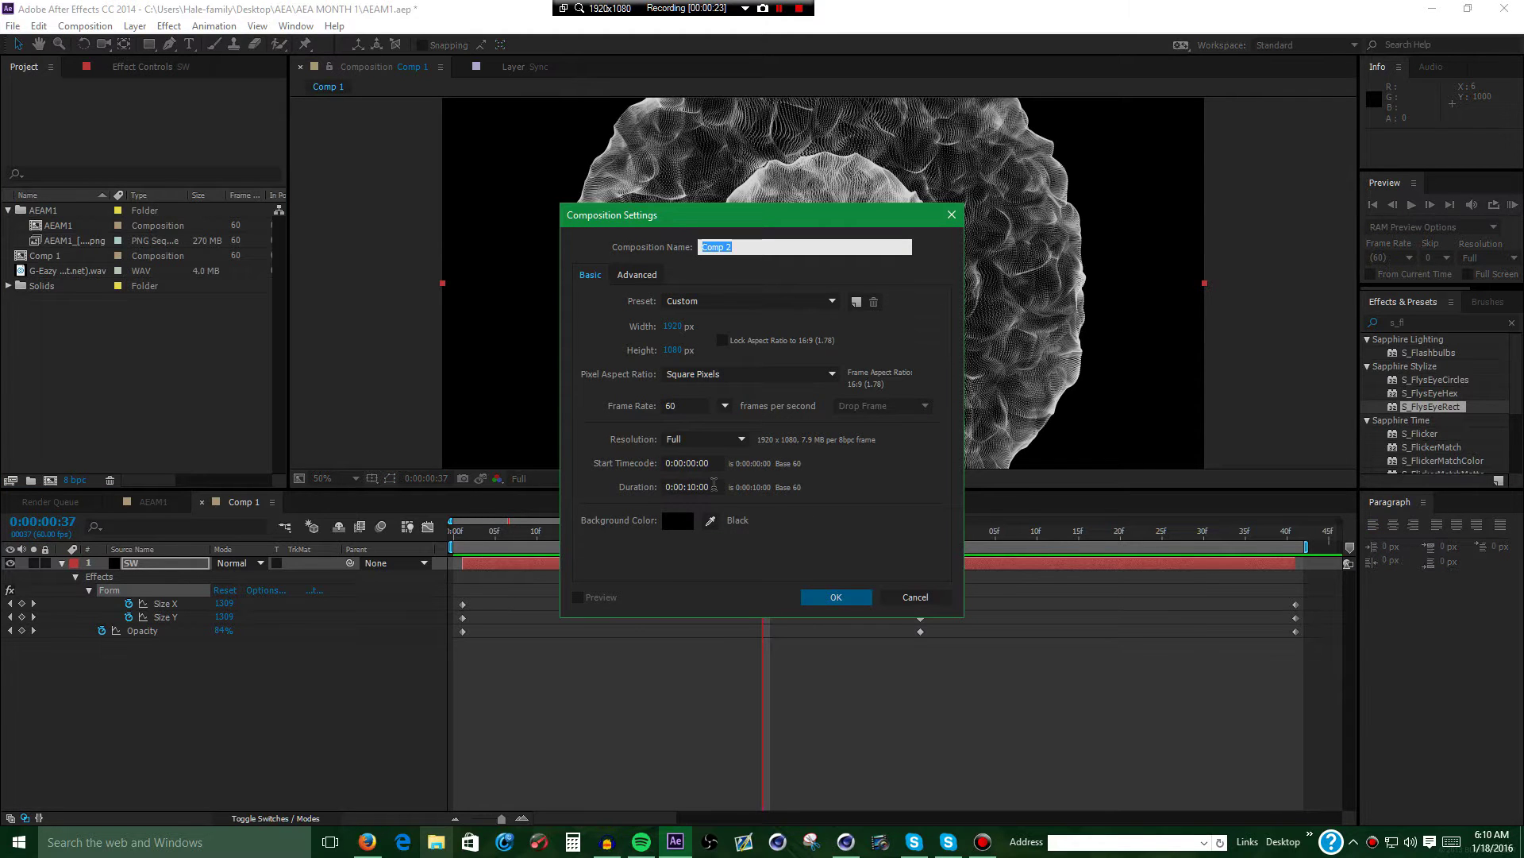
{"action": "left_click", "coordinate": [671, 488]}
{"action": "type", "text": "2"}
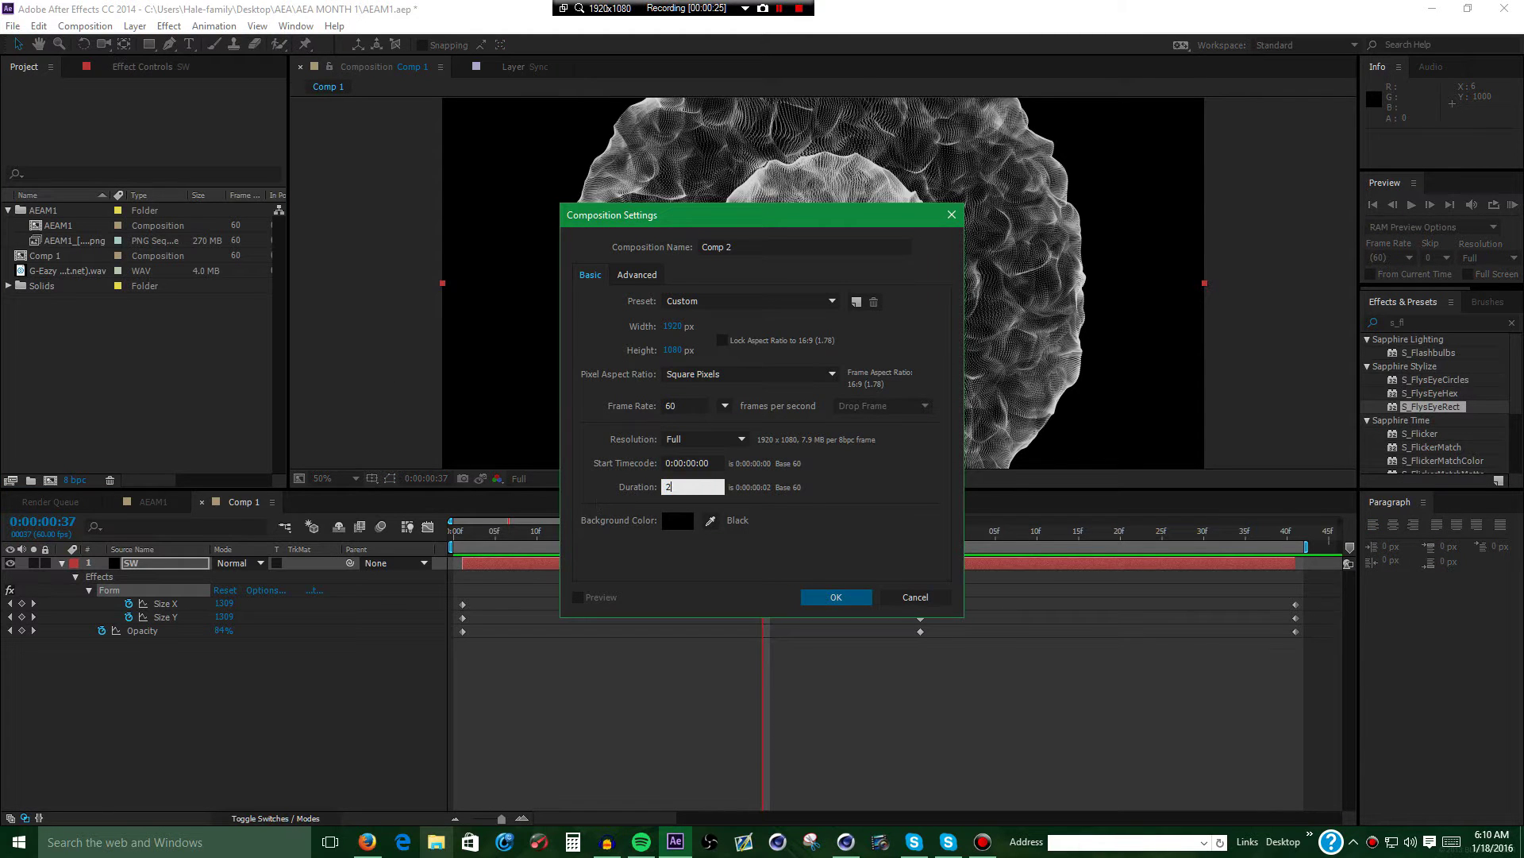
{"action": "type", "text": ".00"}
{"action": "key", "text": "Tab"}
{"action": "key", "text": "Escape"}
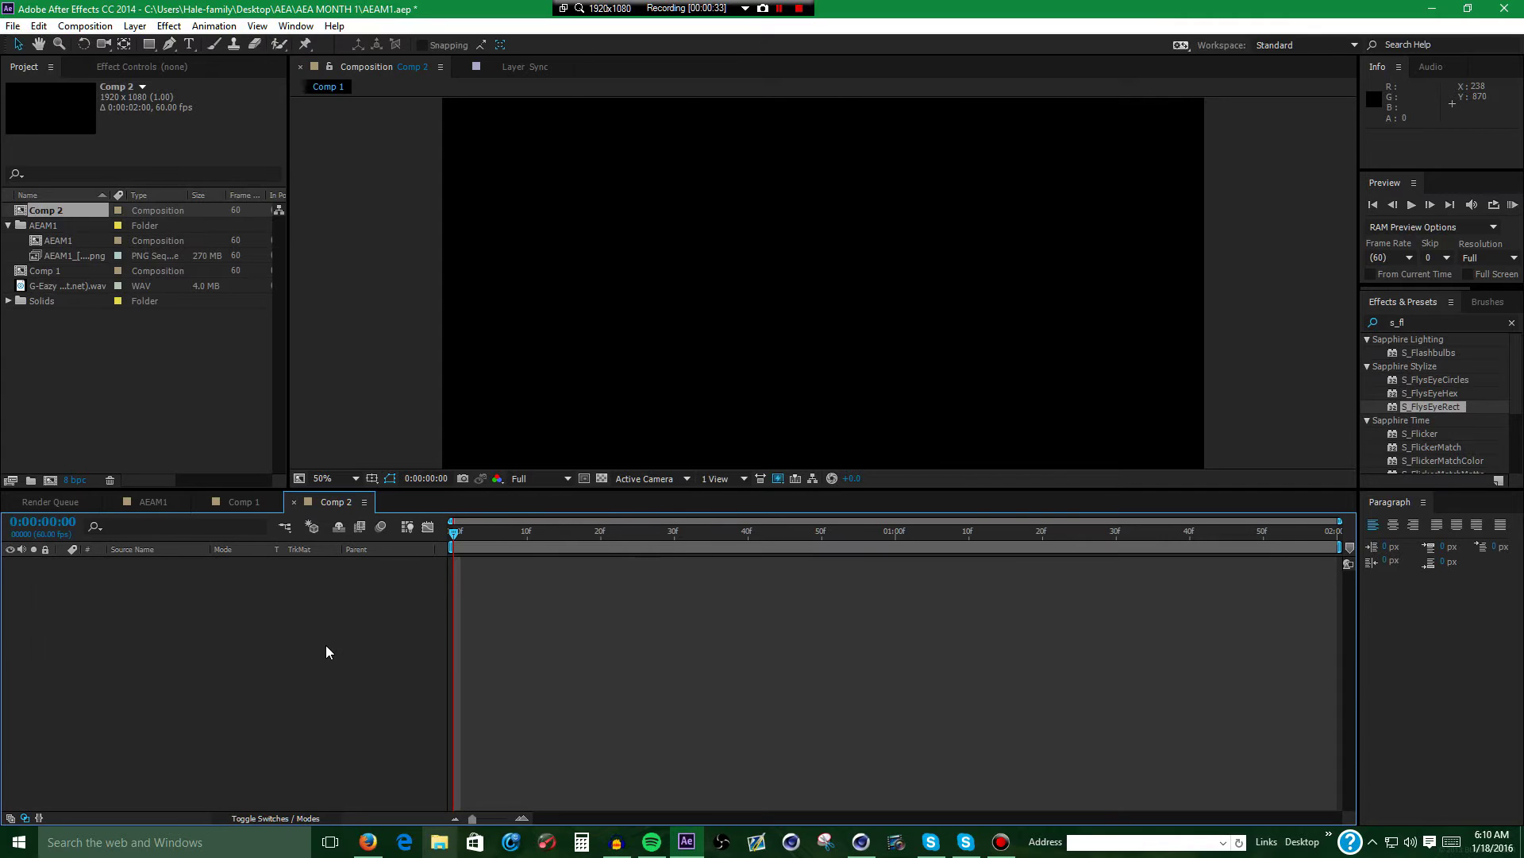
Add a comp-sized 1920x1080 black solid layer, Black Solid 1, to Comp 2.
{"action": "right_click", "coordinate": [365, 716]}
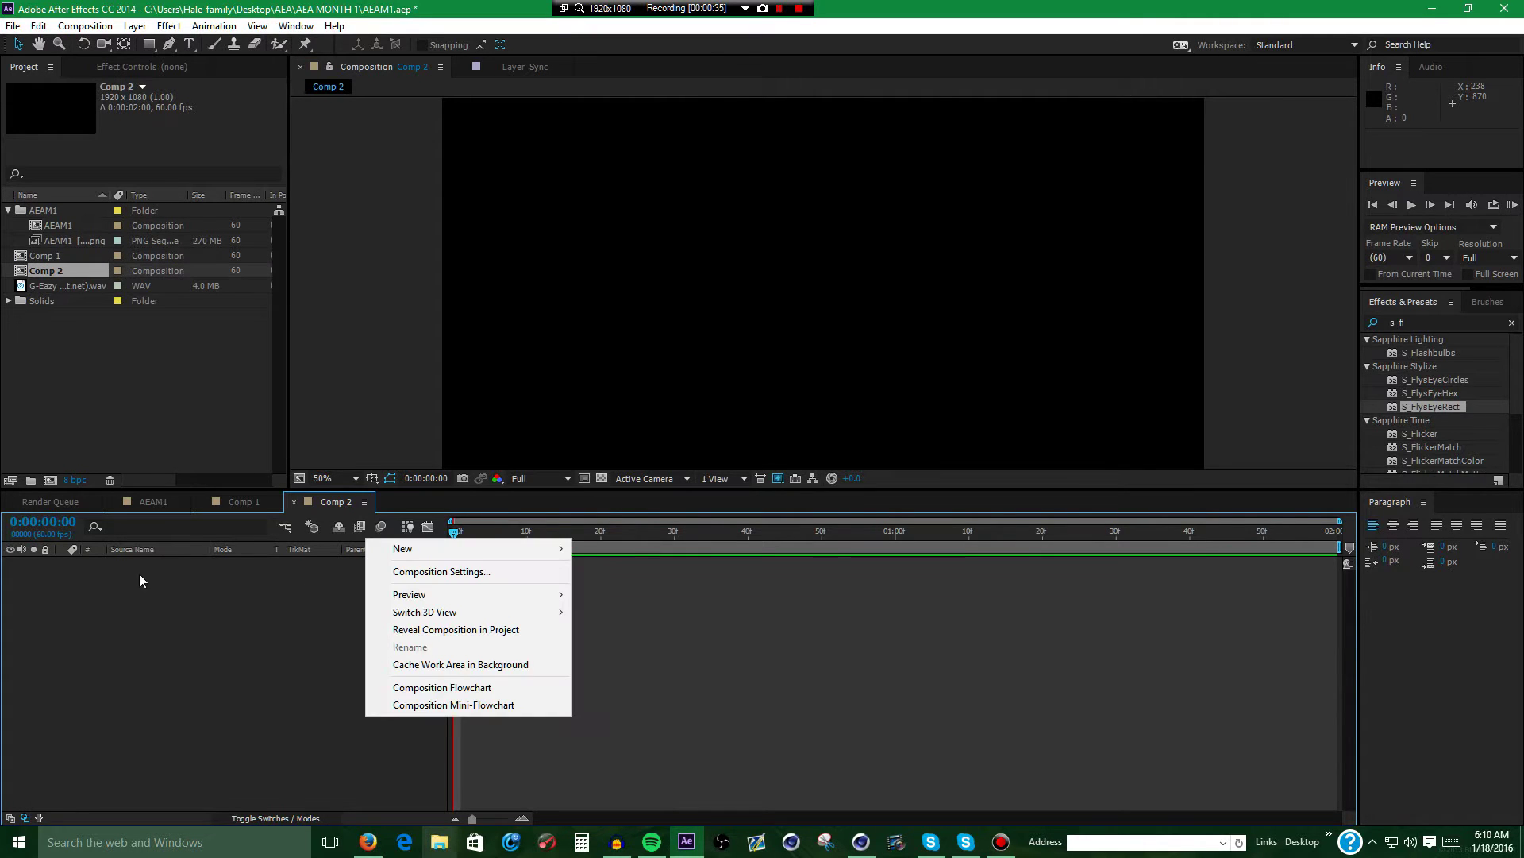
{"action": "right_click", "coordinate": [151, 579]}
{"action": "right_click", "coordinate": [151, 580]}
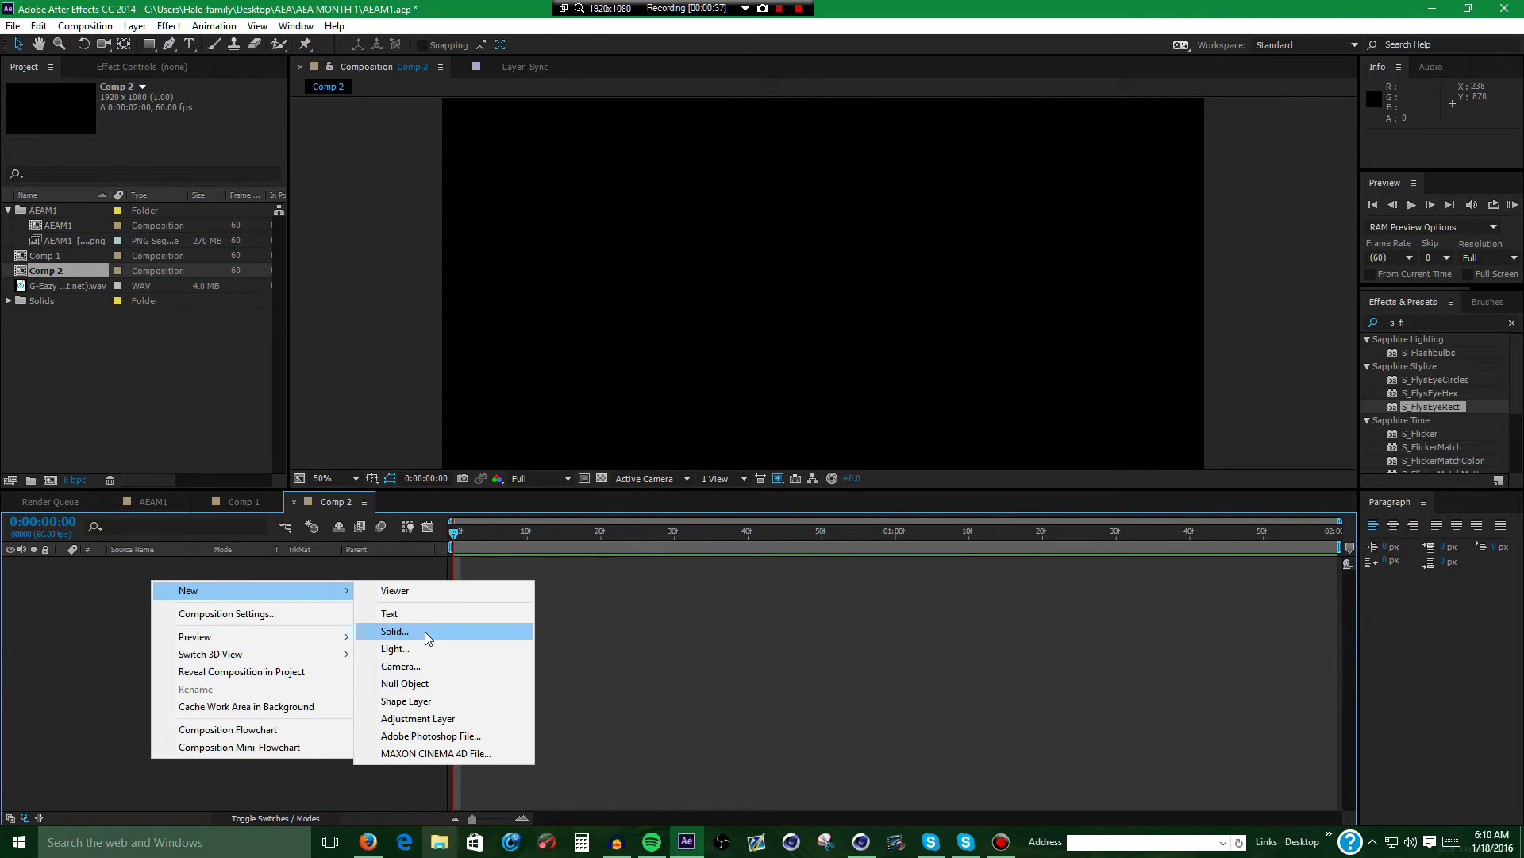
{"action": "left_click", "coordinate": [42, 627]}
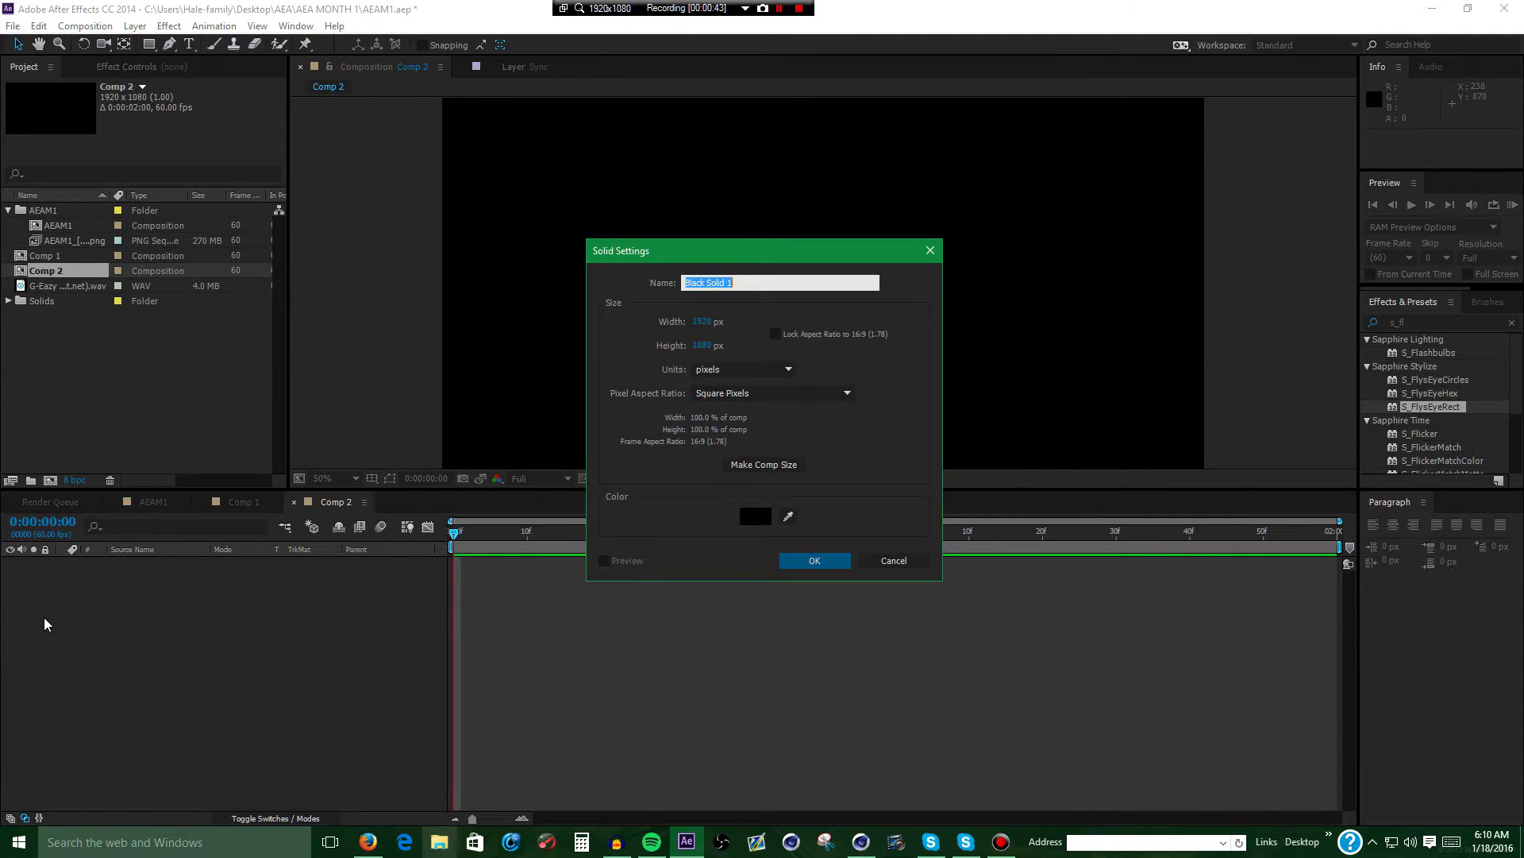
{"action": "left_click", "coordinate": [796, 562]}
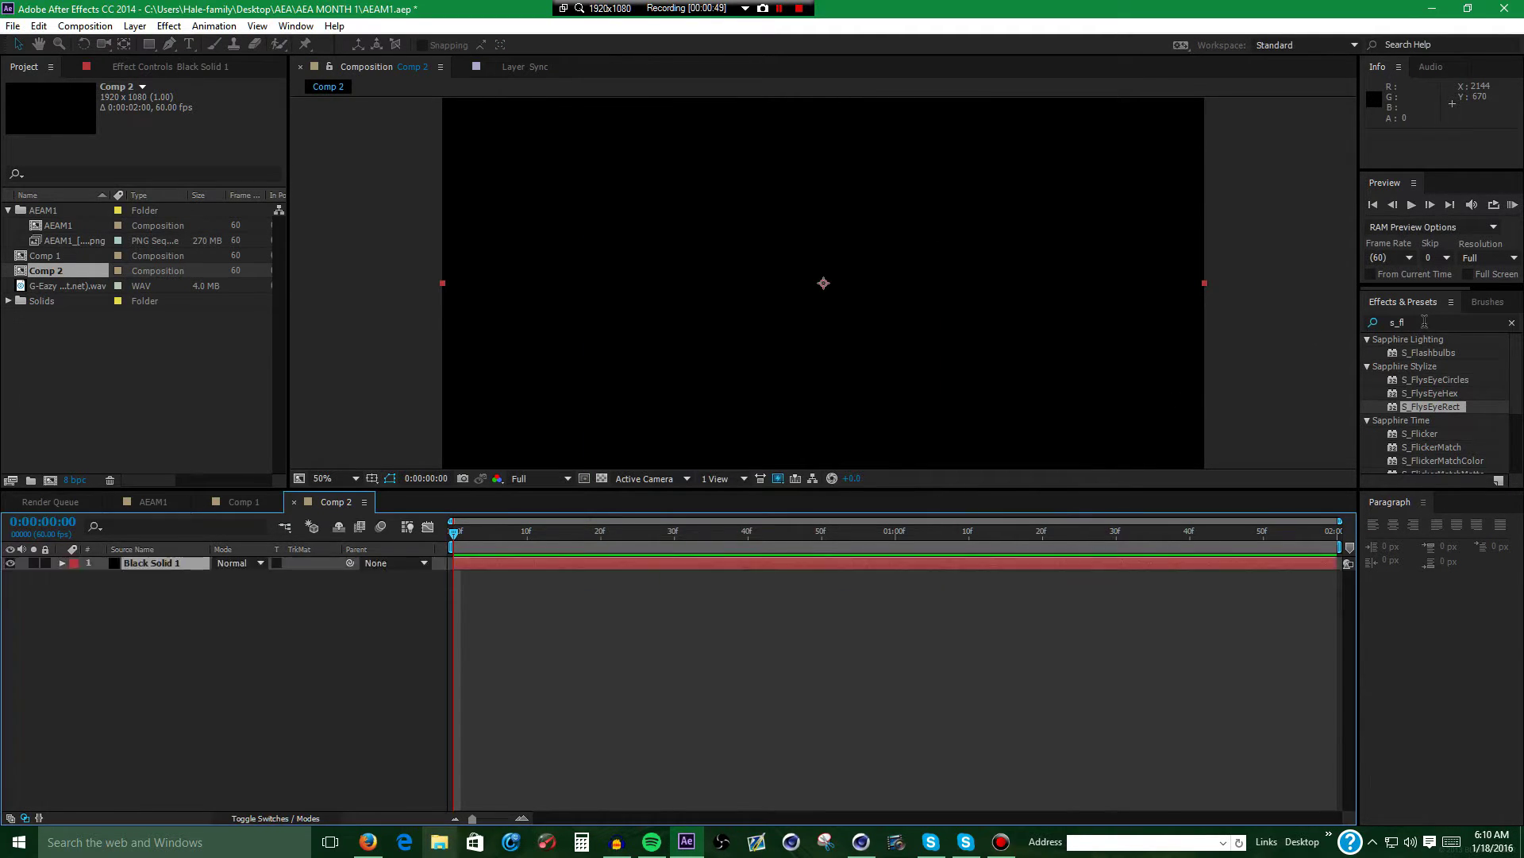
Search Effects & Presets for 'form' and drag Trapcode Form onto Black Solid 1.
{"action": "left_click", "coordinate": [1423, 322]}
{"action": "key", "text": "ctrl+a"}
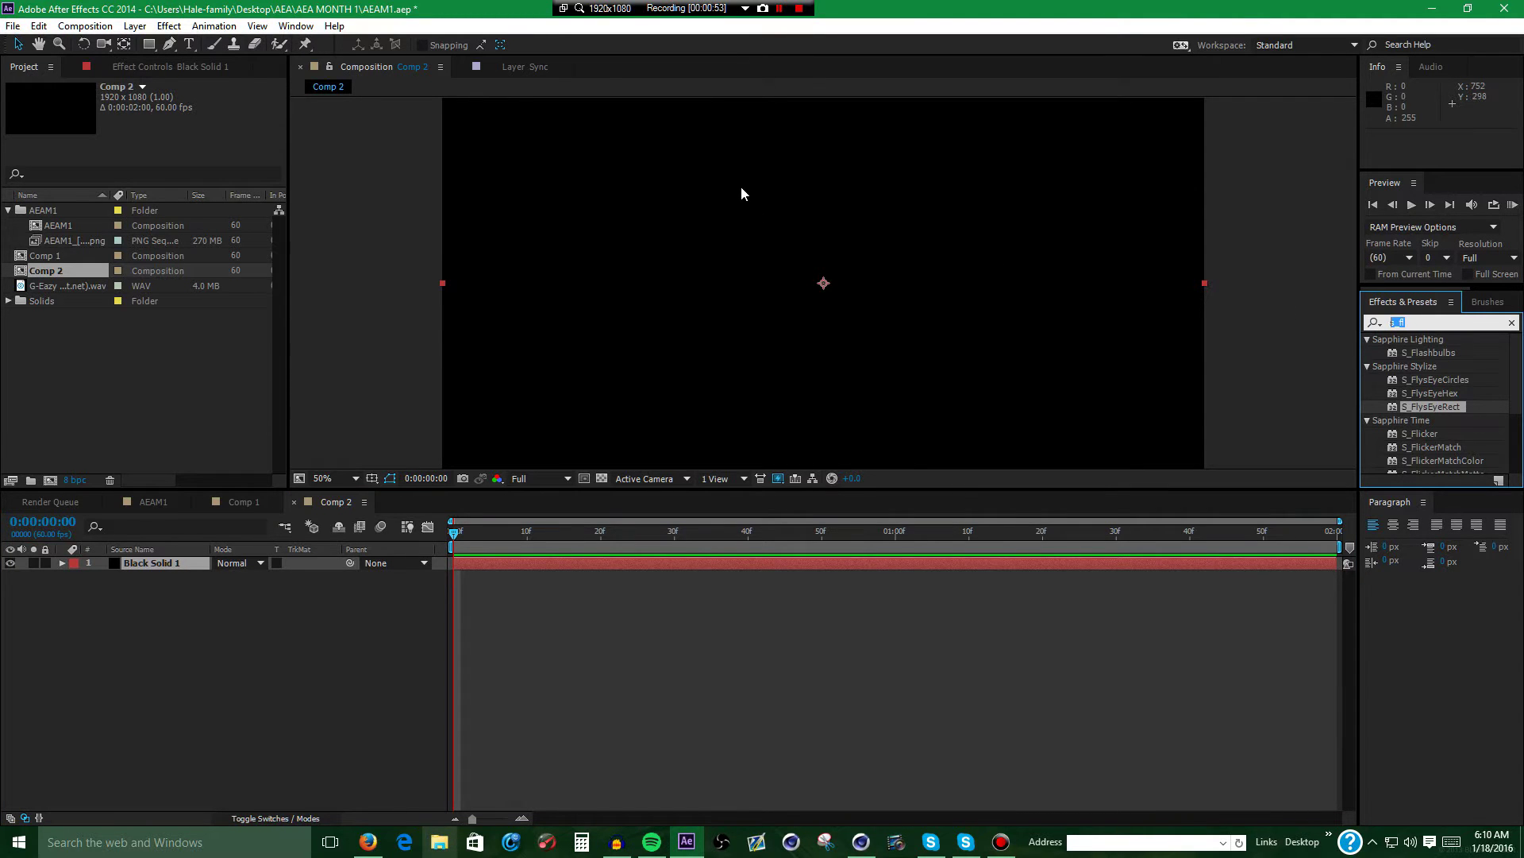
{"action": "type", "text": "fo"}
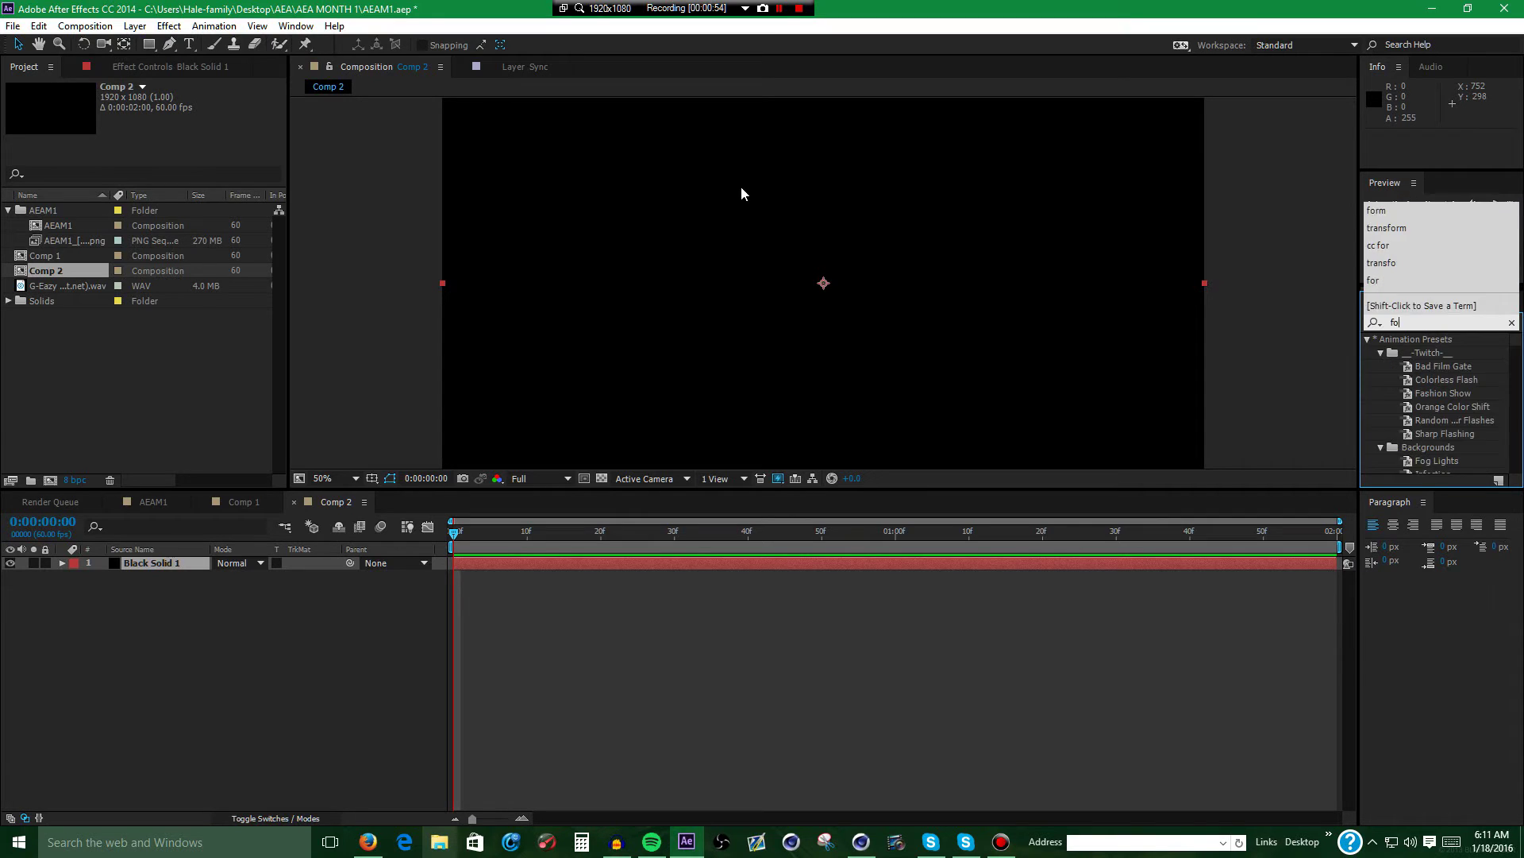
{"action": "type", "text": "em"}
{"action": "key", "text": "BackSpace"}
{"action": "key", "text": "BackSpace"}
{"action": "type", "text": "rm"}
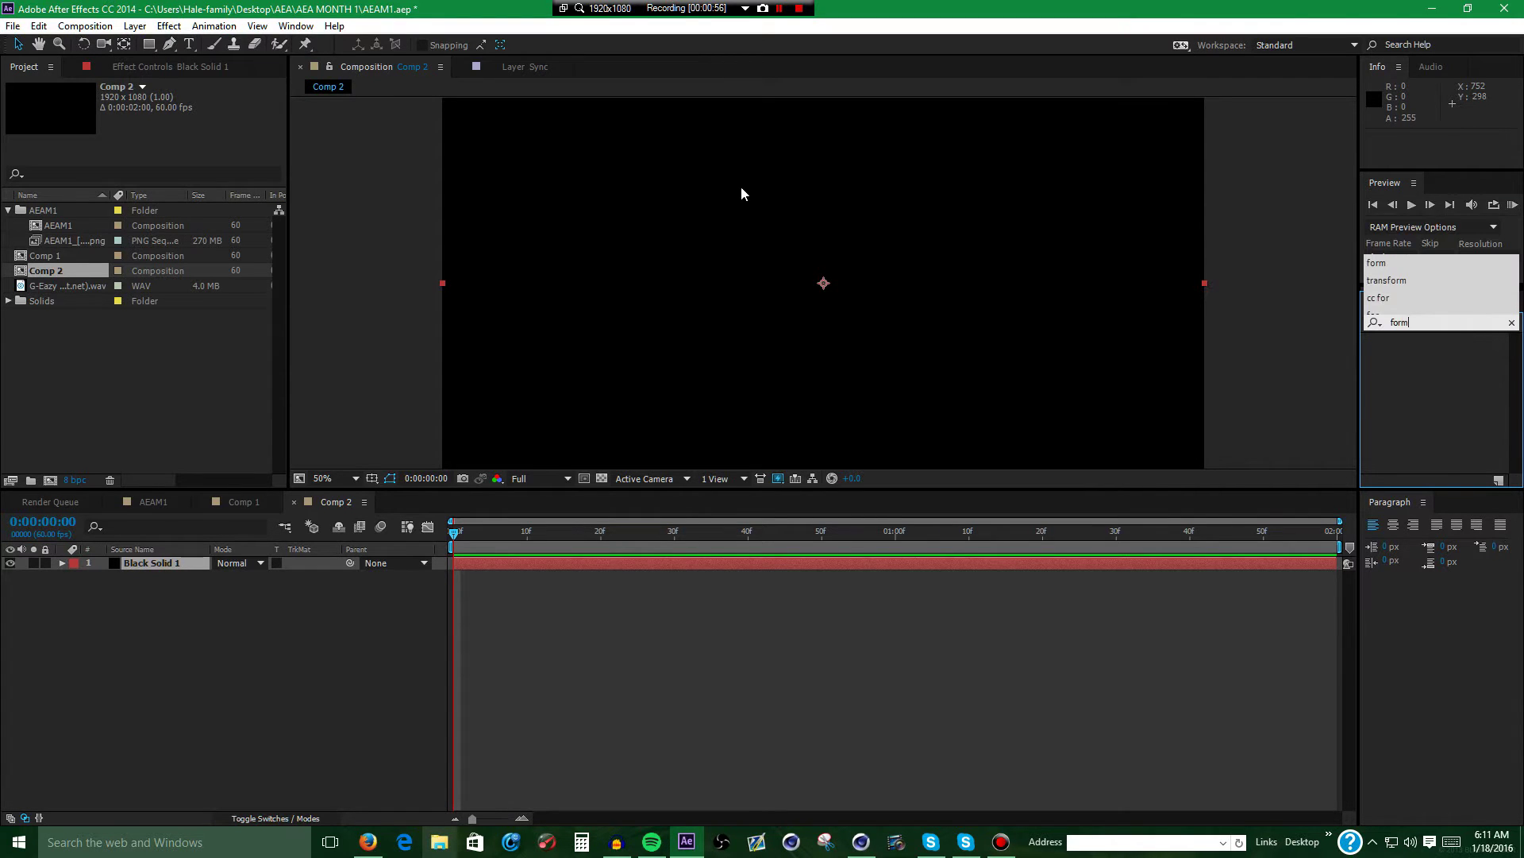
{"action": "scroll", "coordinate": [1378, 397], "scroll_direction": "down", "scroll_amount": 5}
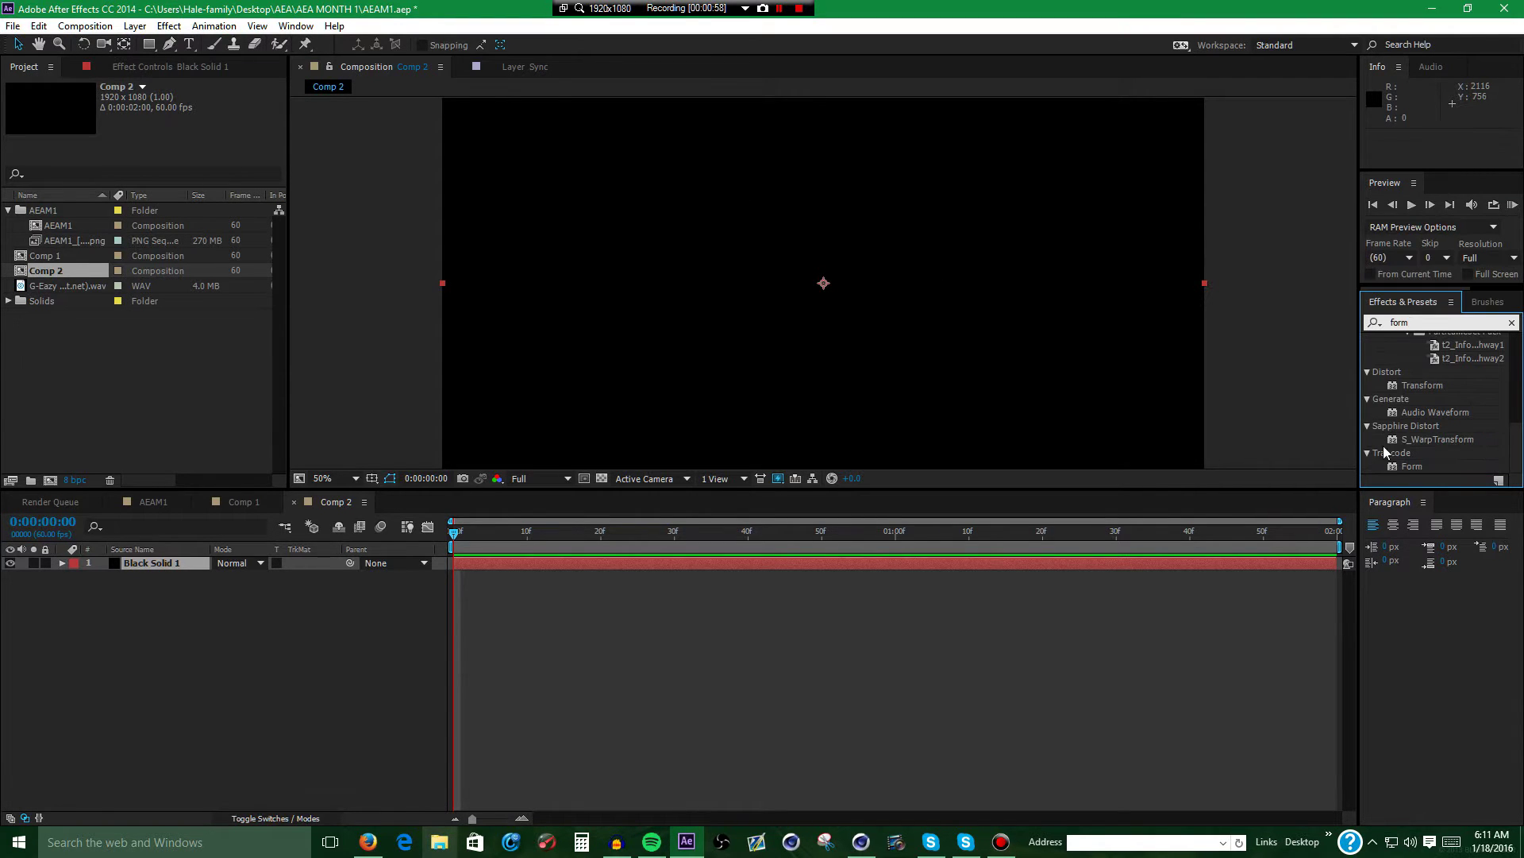
{"action": "left_click_drag", "start_coordinate": [1423, 467], "coordinate": [1071, 539]}
{"action": "left_click_drag", "start_coordinate": [988, 574], "coordinate": [964, 565]}
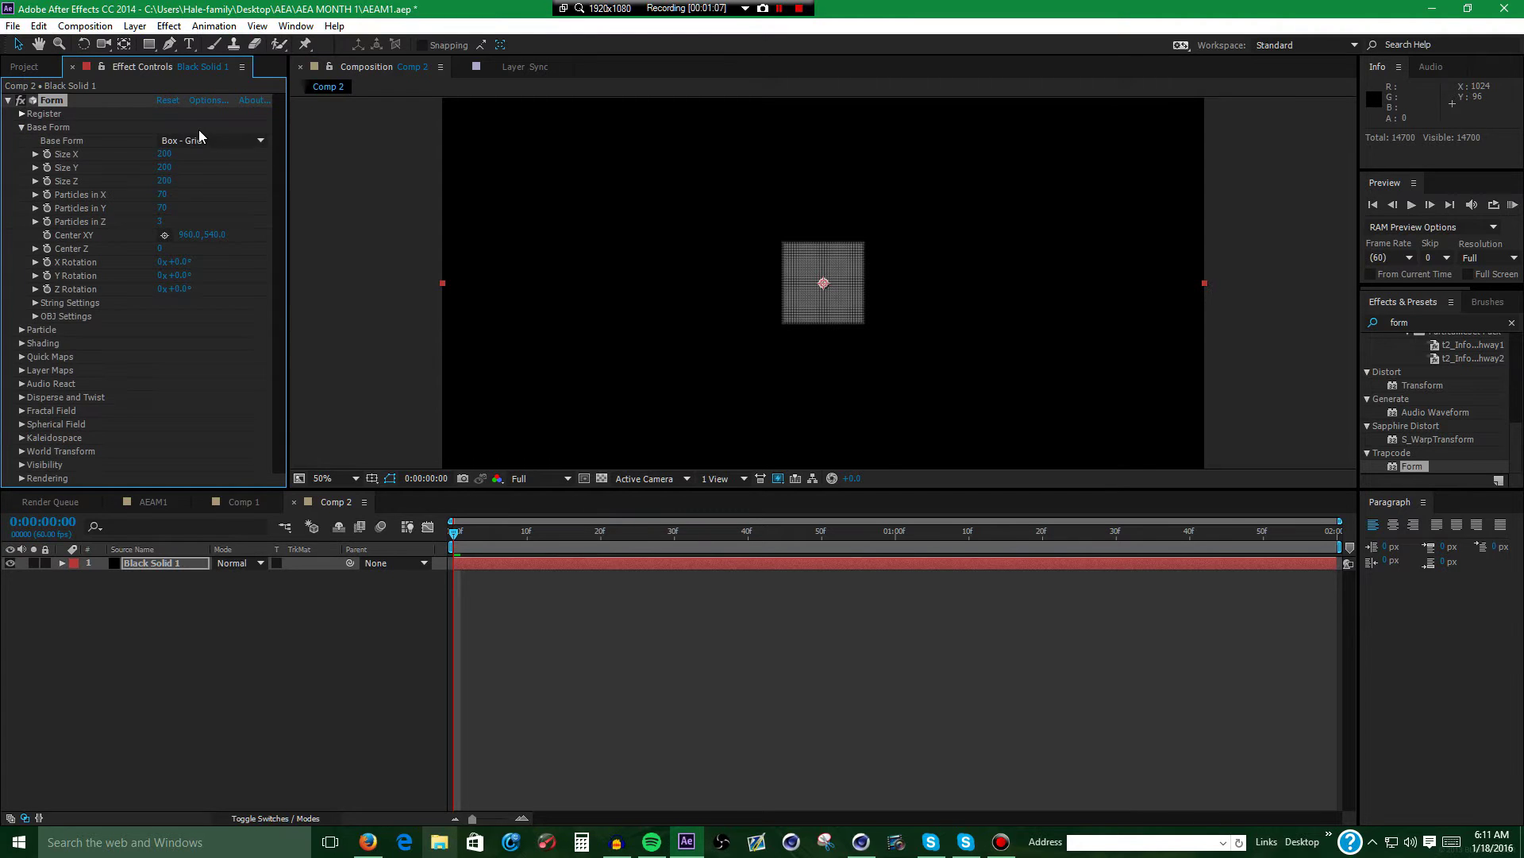
Set Form's Base Form to Sphere - Layered, and set viewer and RAM preview resolution to Quarter.
{"action": "left_click", "coordinate": [200, 141]}
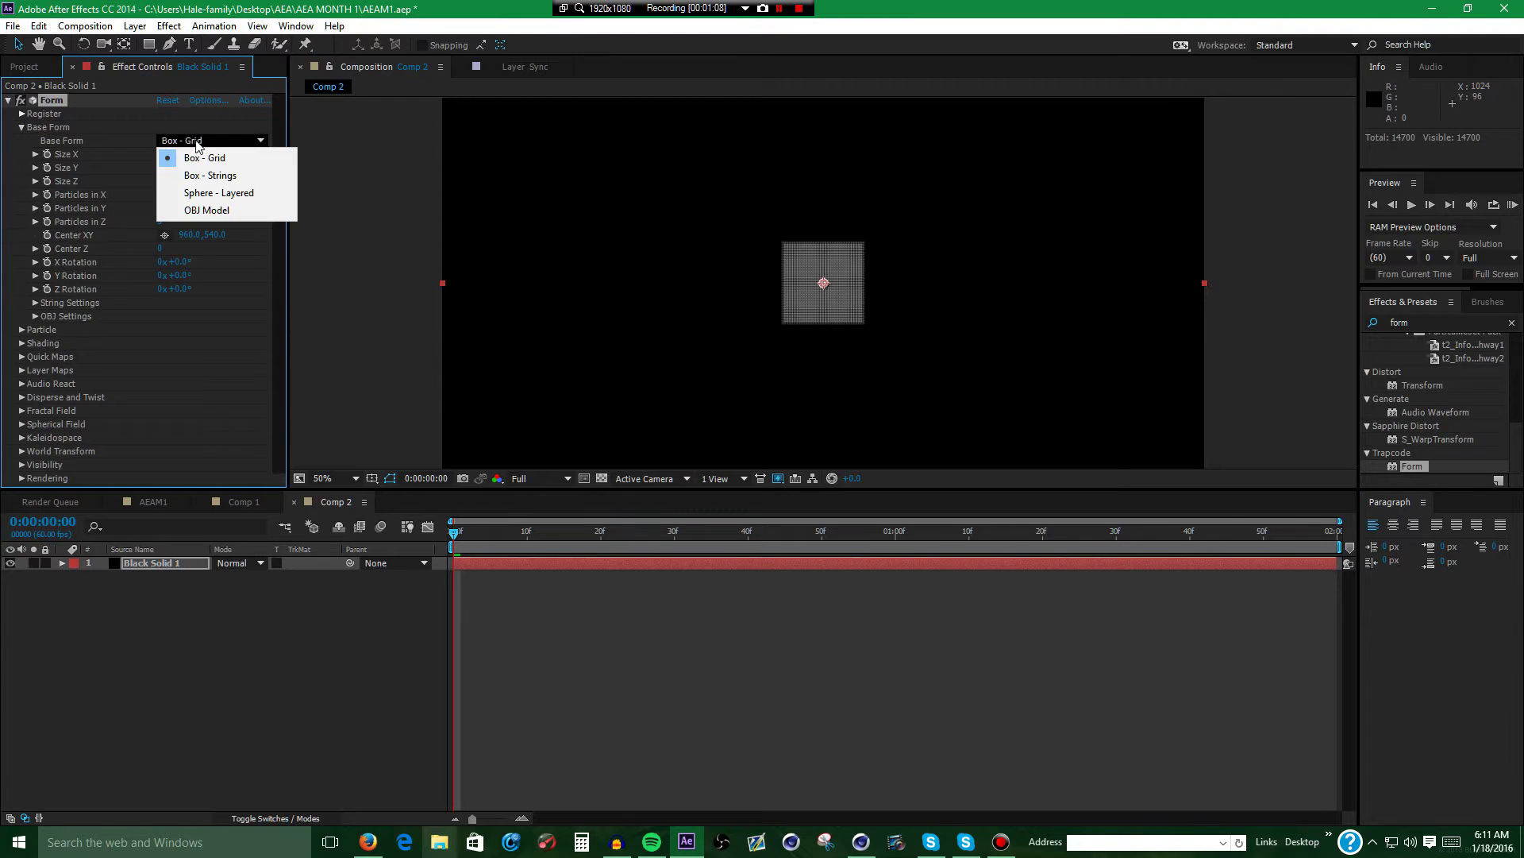
{"action": "left_click", "coordinate": [235, 190]}
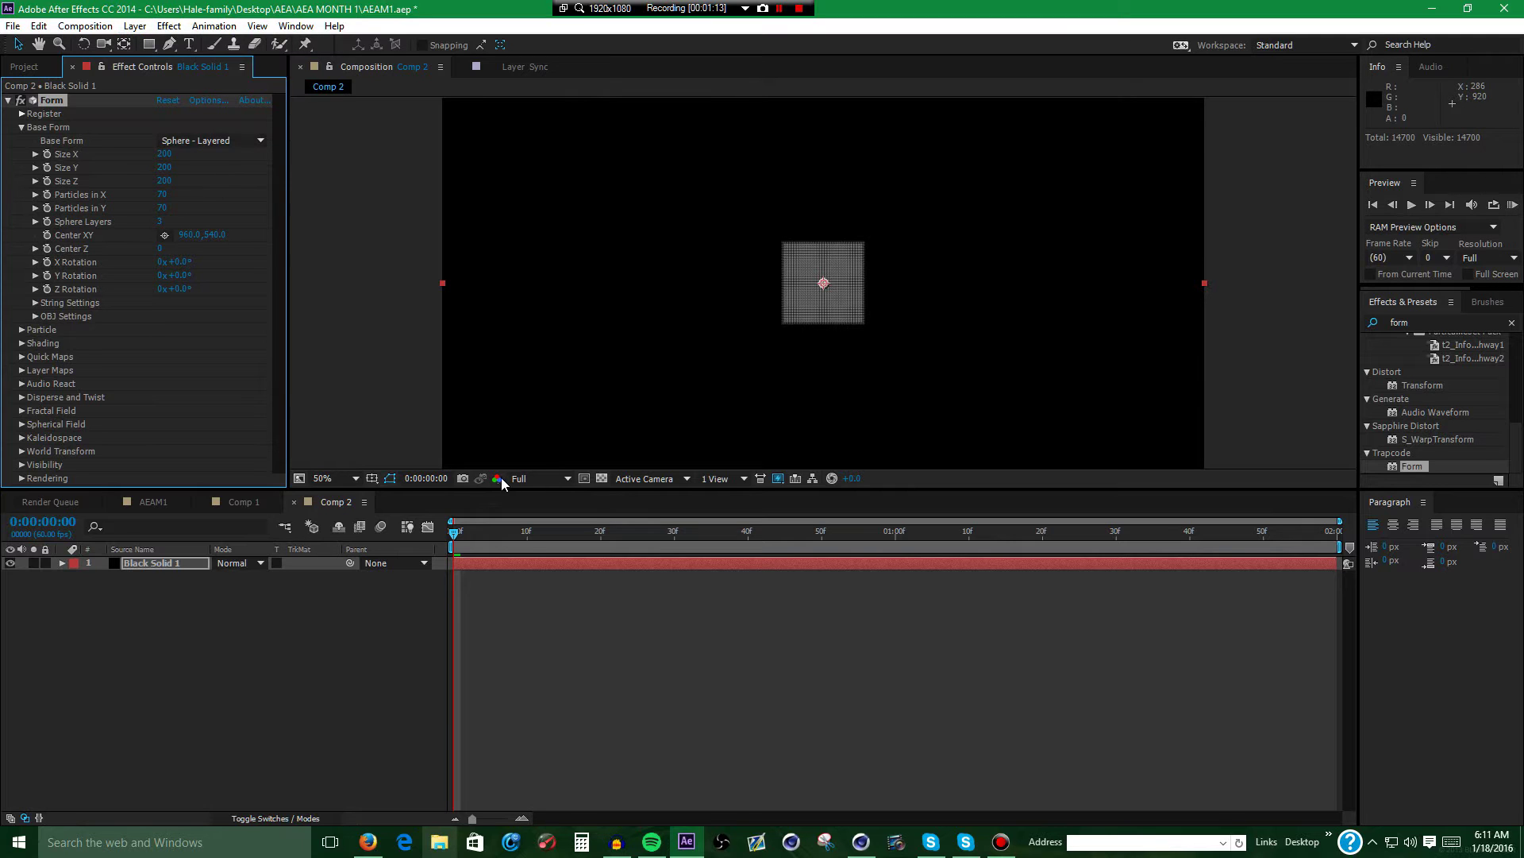
{"action": "left_click", "coordinate": [540, 479]}
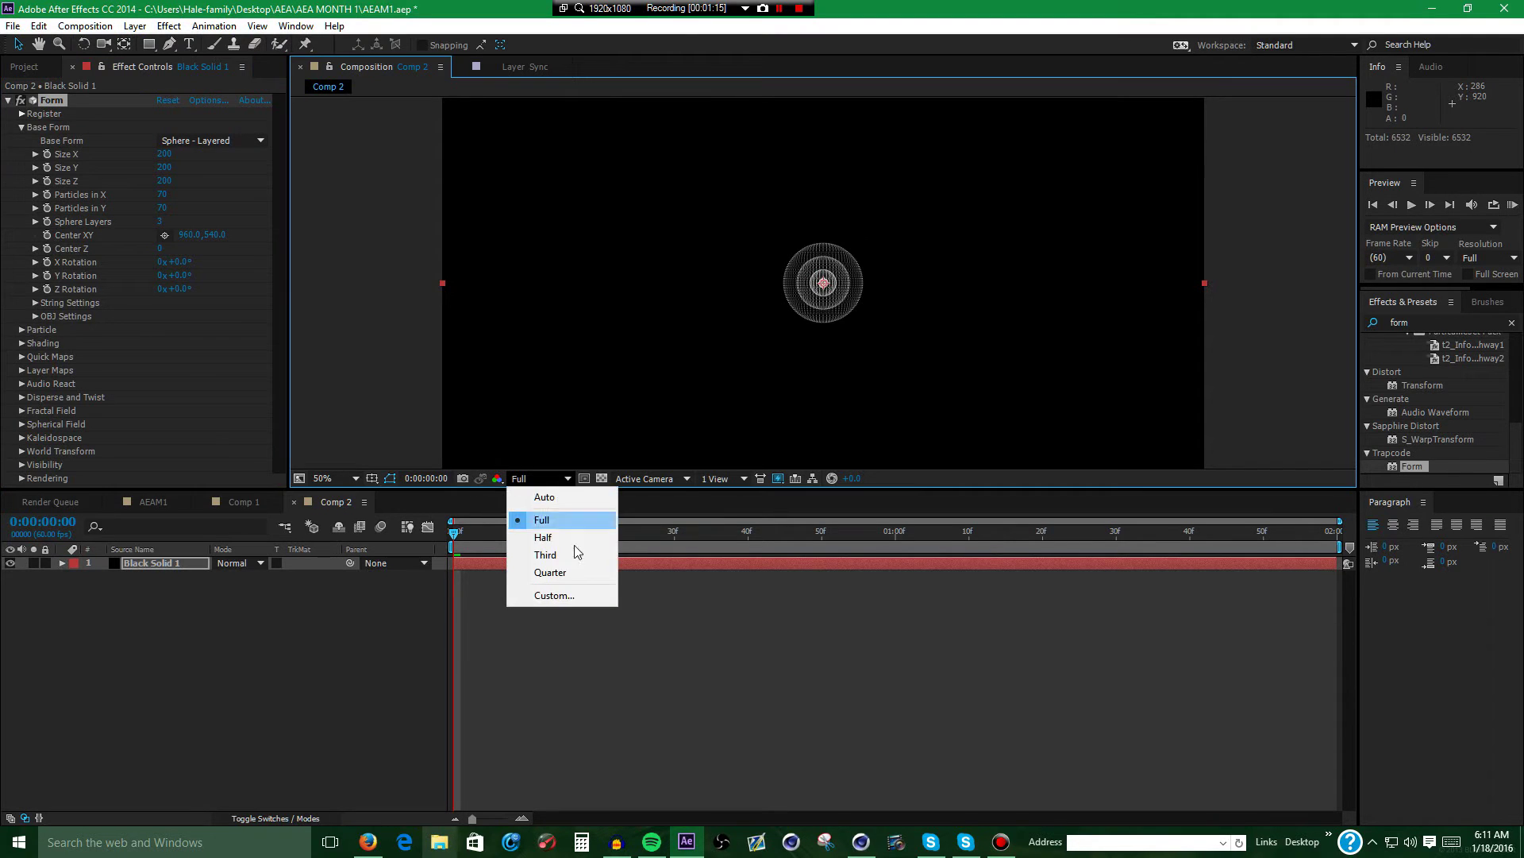
{"action": "left_click", "coordinate": [553, 571]}
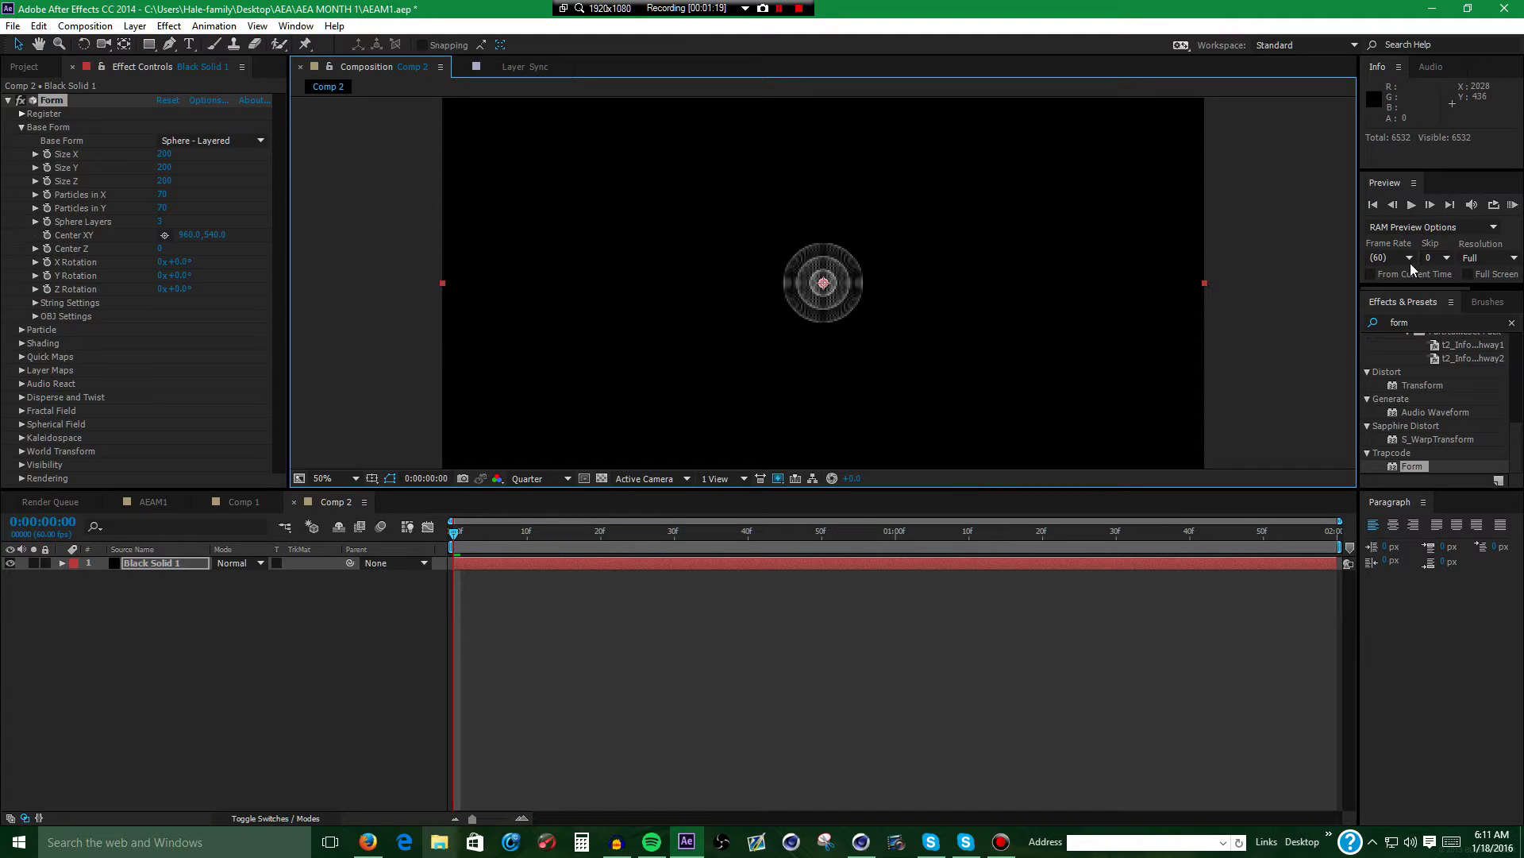
{"action": "left_click", "coordinate": [1484, 258]}
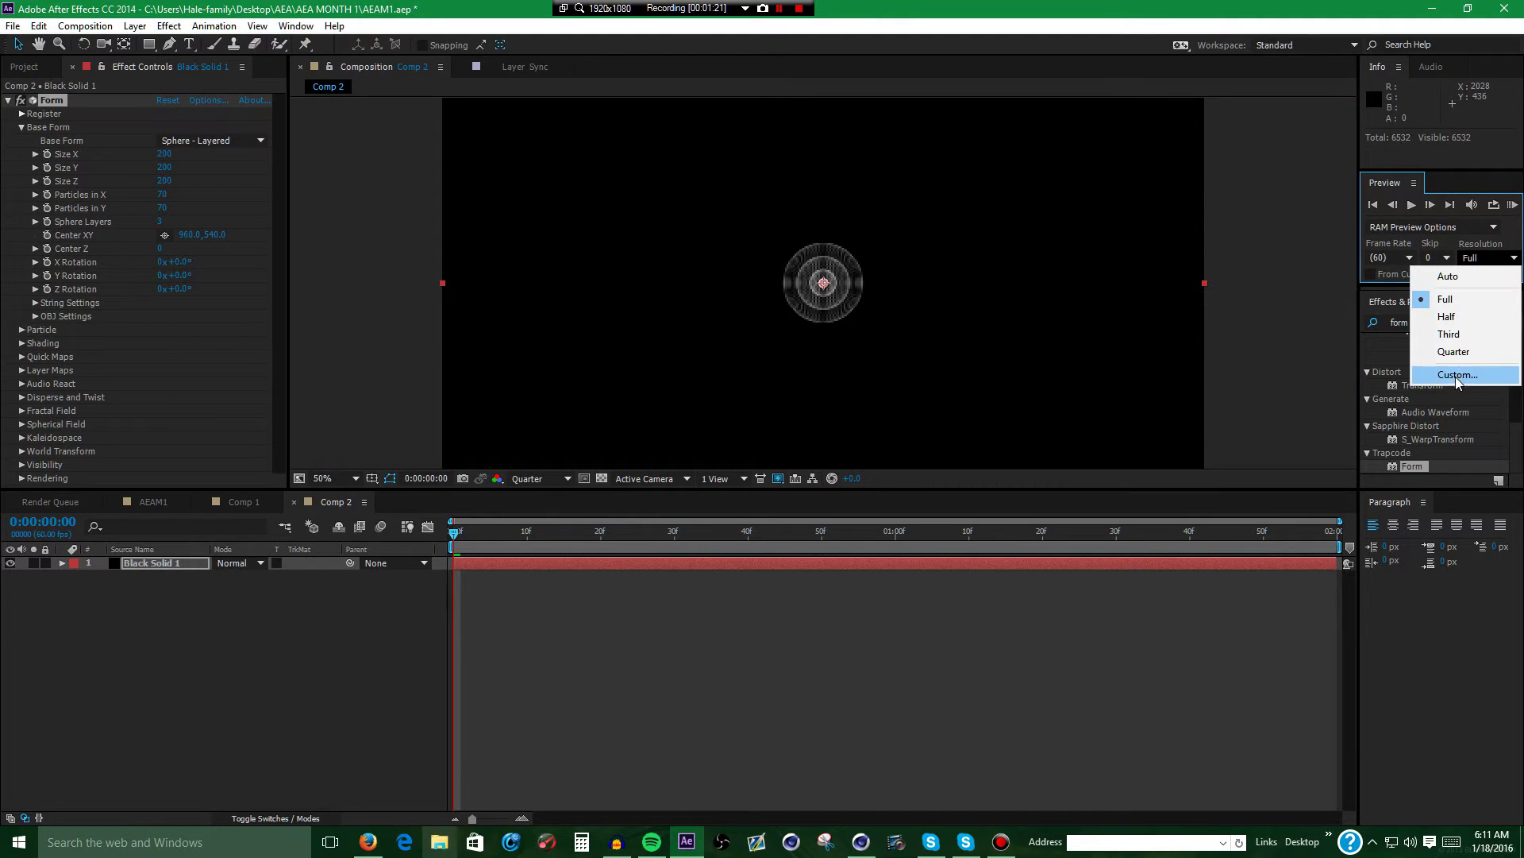
{"action": "left_click", "coordinate": [1453, 351]}
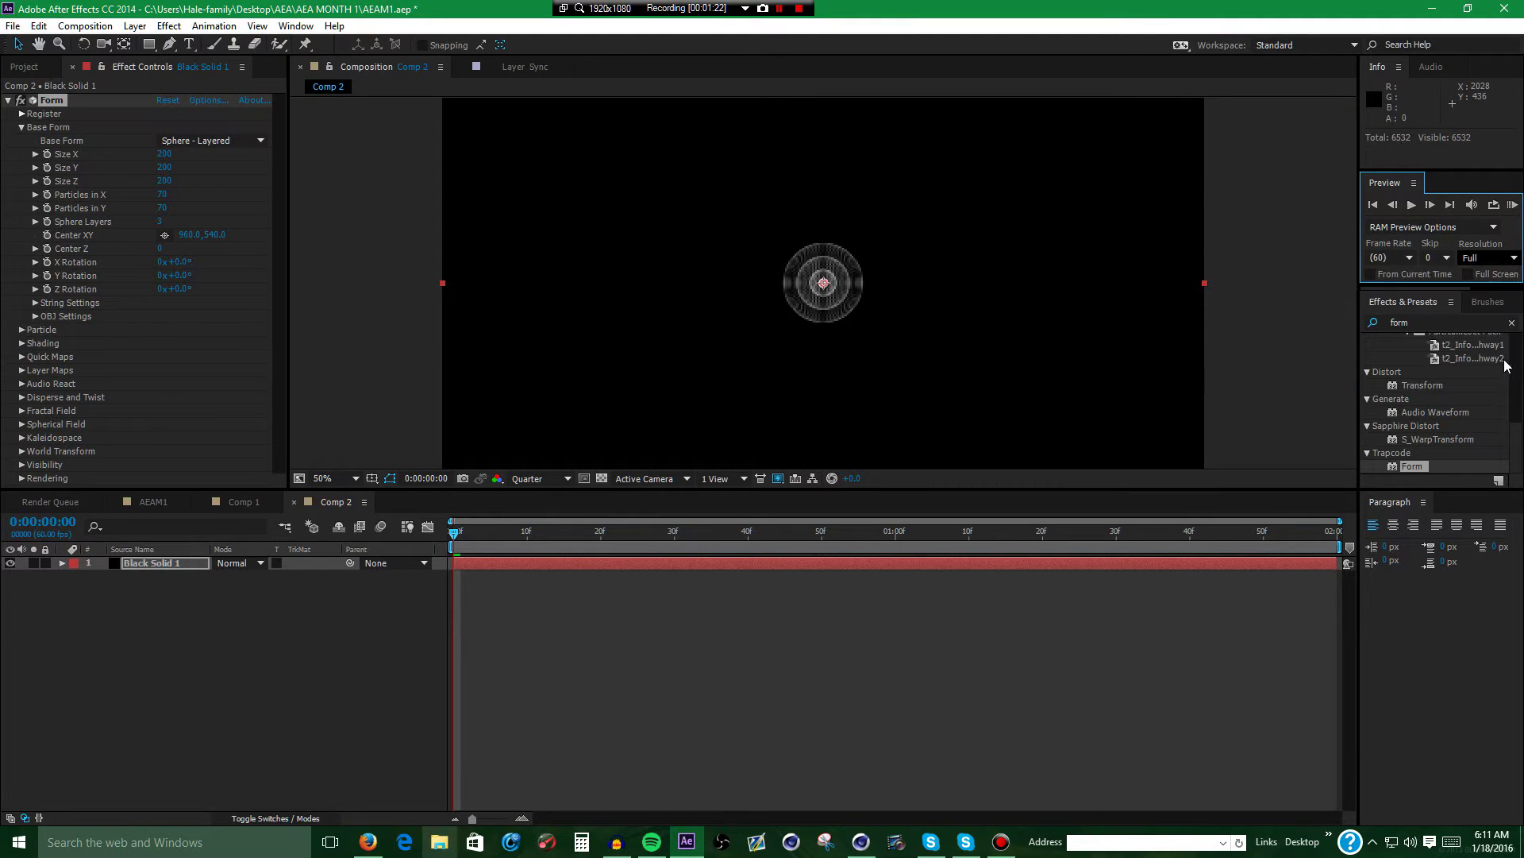
Set Form's Particles in X and Particles in Y both to 700.
{"action": "left_click", "coordinate": [191, 208]}
{"action": "left_click", "coordinate": [164, 195]}
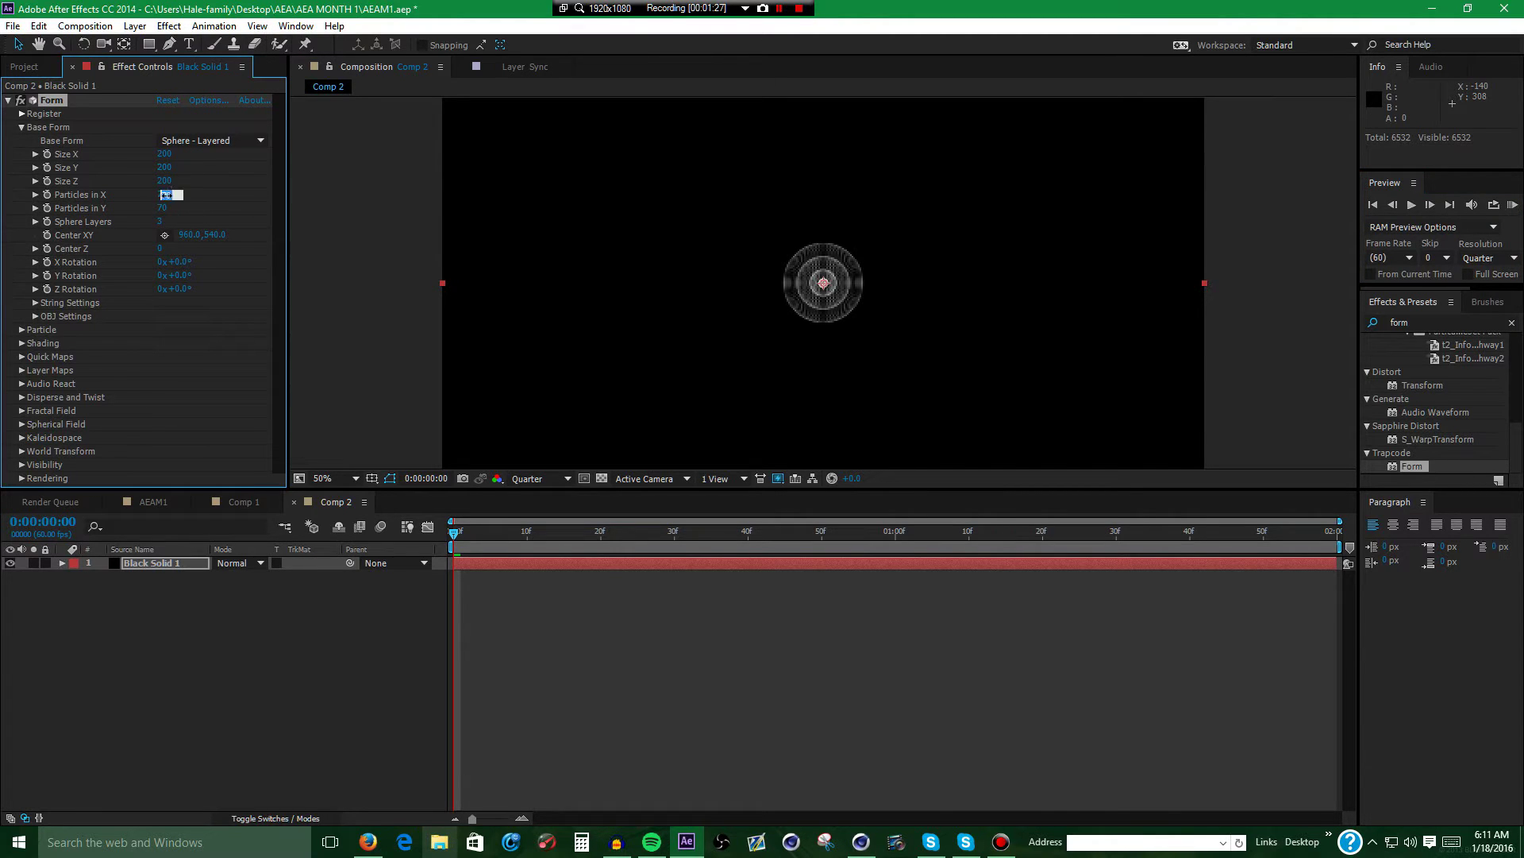
{"action": "type", "text": "700"}
{"action": "key", "text": "Tab"}
{"action": "type", "text": "7"}
{"action": "key", "text": "Return"}
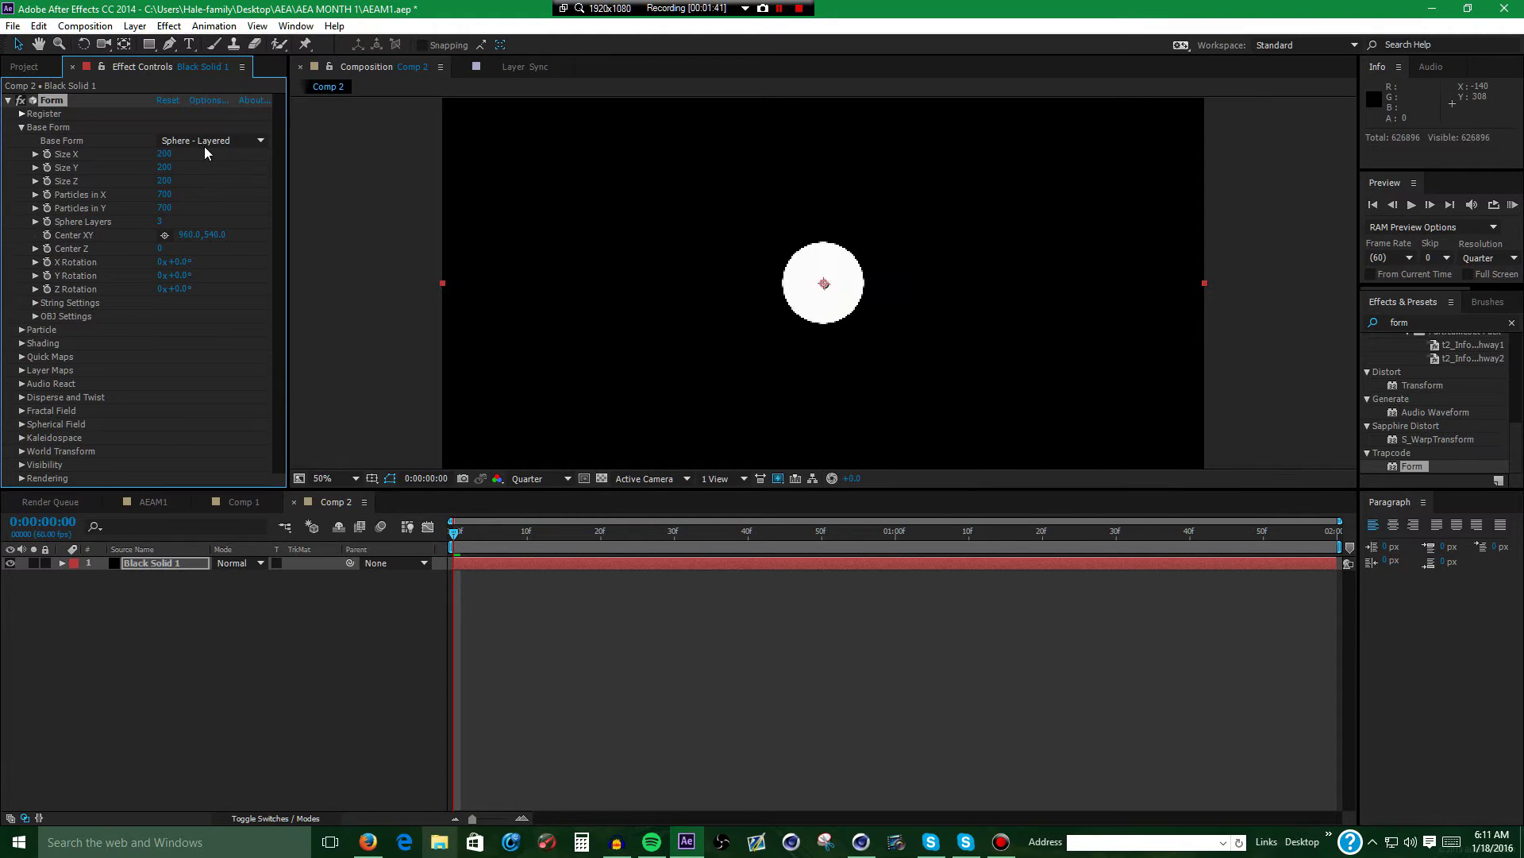
Set Form's Size X and Size Y to 0, then return to the composition start.
{"action": "left_click", "coordinate": [164, 155]}
{"action": "type", "text": "0"}
{"action": "key", "text": "Tab"}
{"action": "type", "text": "0"}
{"action": "key", "text": "Return"}
{"action": "key", "text": "Home"}
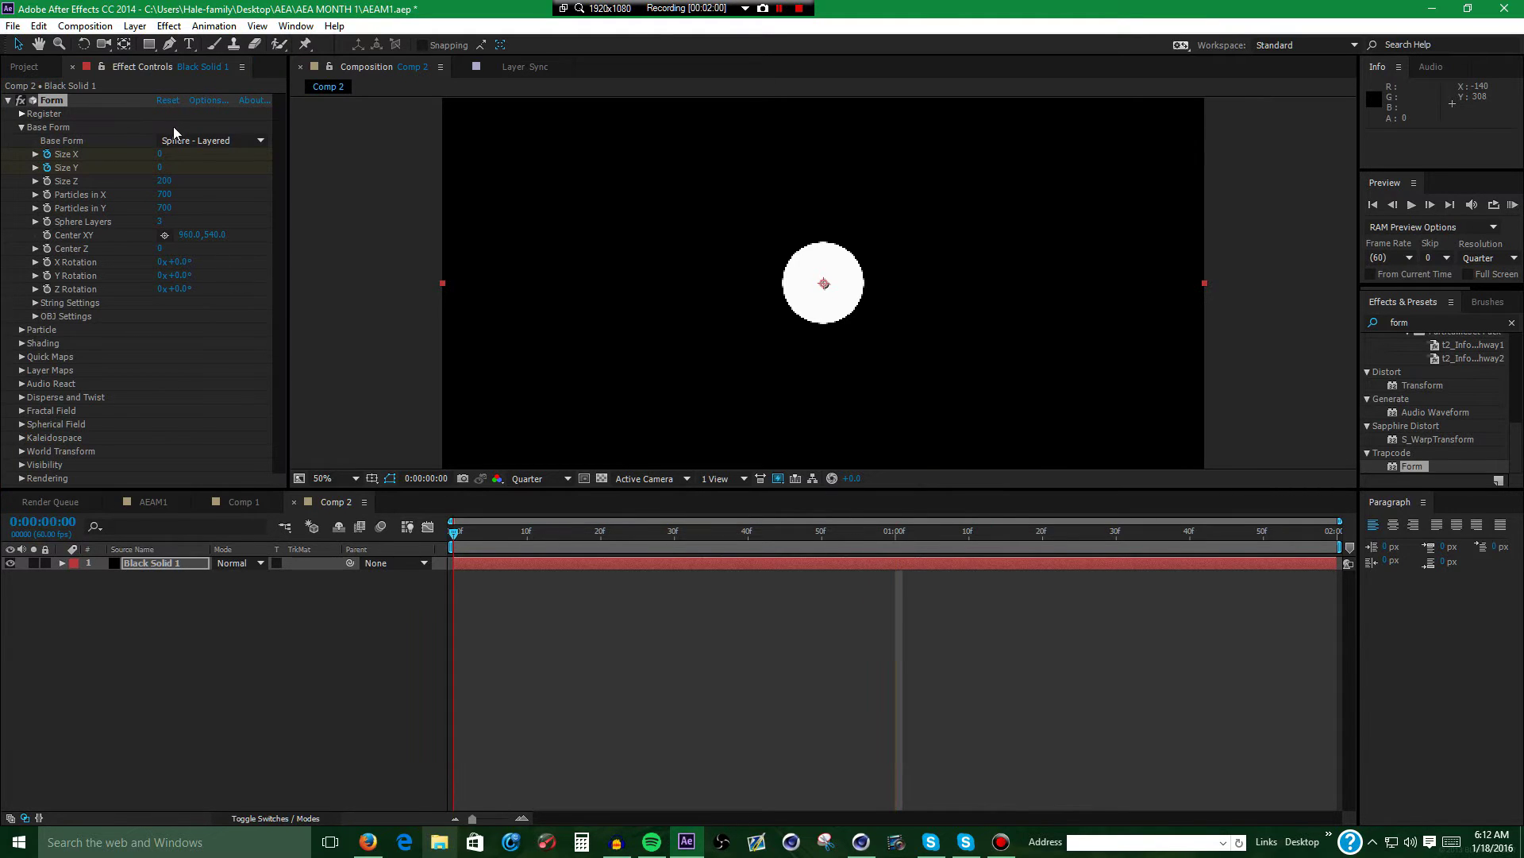
Set Form's Size X to 2000 and Size Z to 200.
{"action": "left_click", "coordinate": [161, 154]}
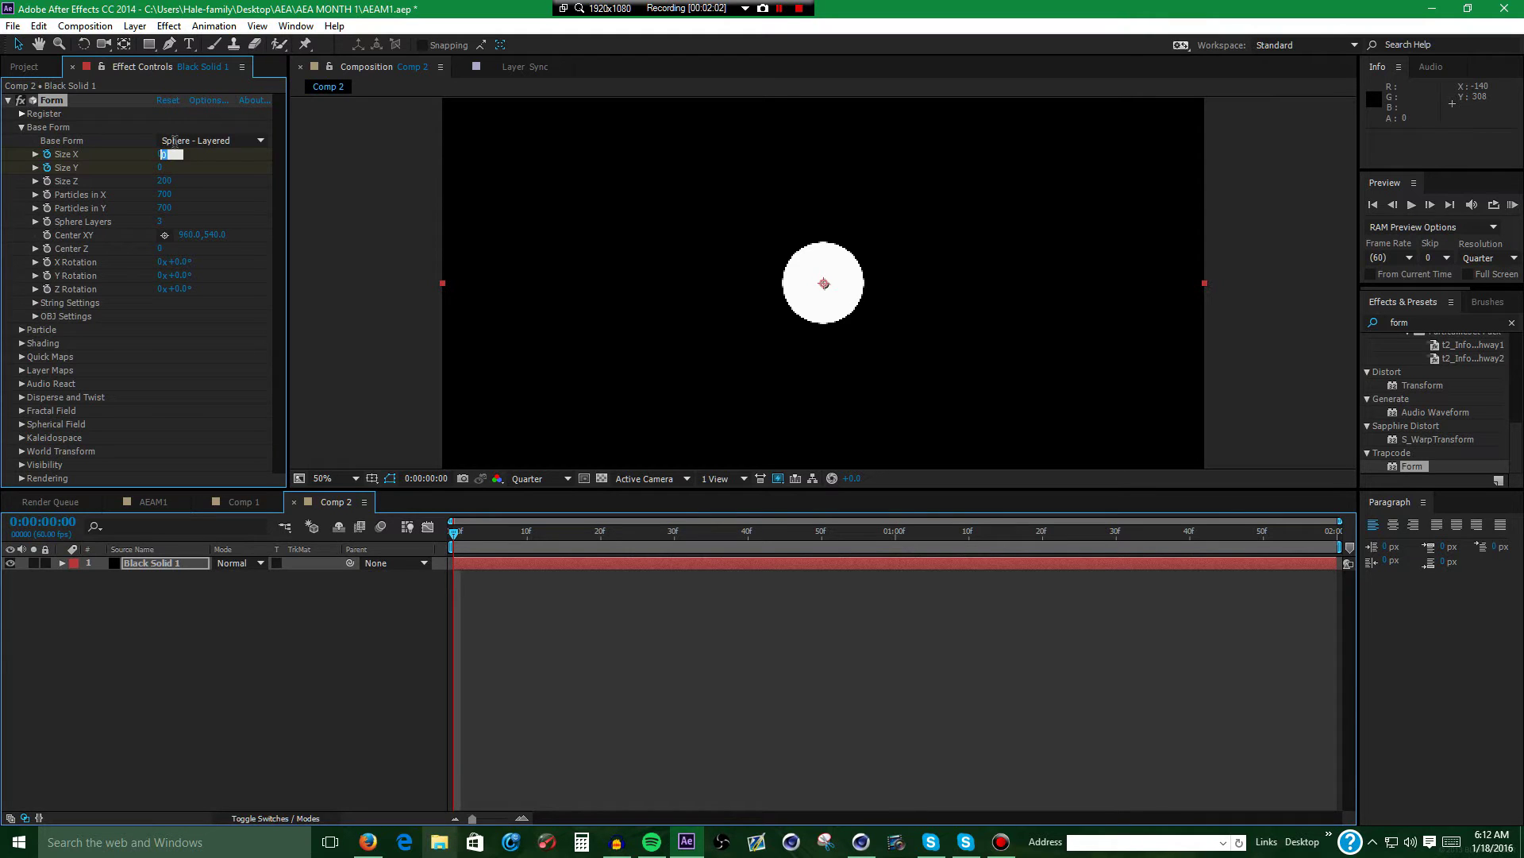
{"action": "type", "text": "25"}
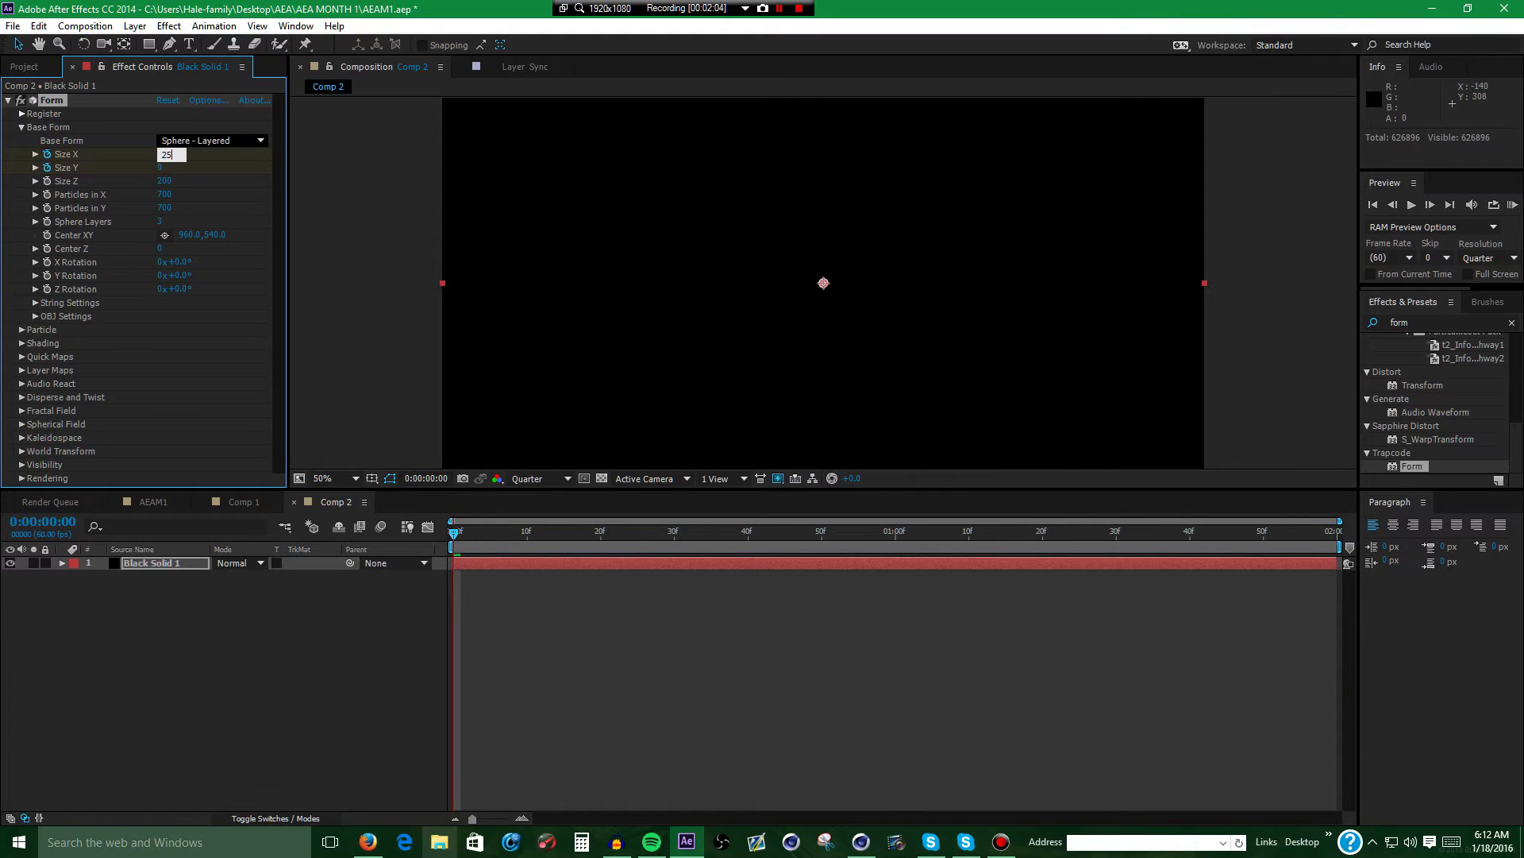
{"action": "type", "text": "000"}
{"action": "key", "text": "BackSpace"}
{"action": "key", "text": "BackSpace"}
{"action": "key", "text": "BackSpace"}
{"action": "key", "text": "BackSpace"}
{"action": "type", "text": "000"}
{"action": "key", "text": "Tab"}
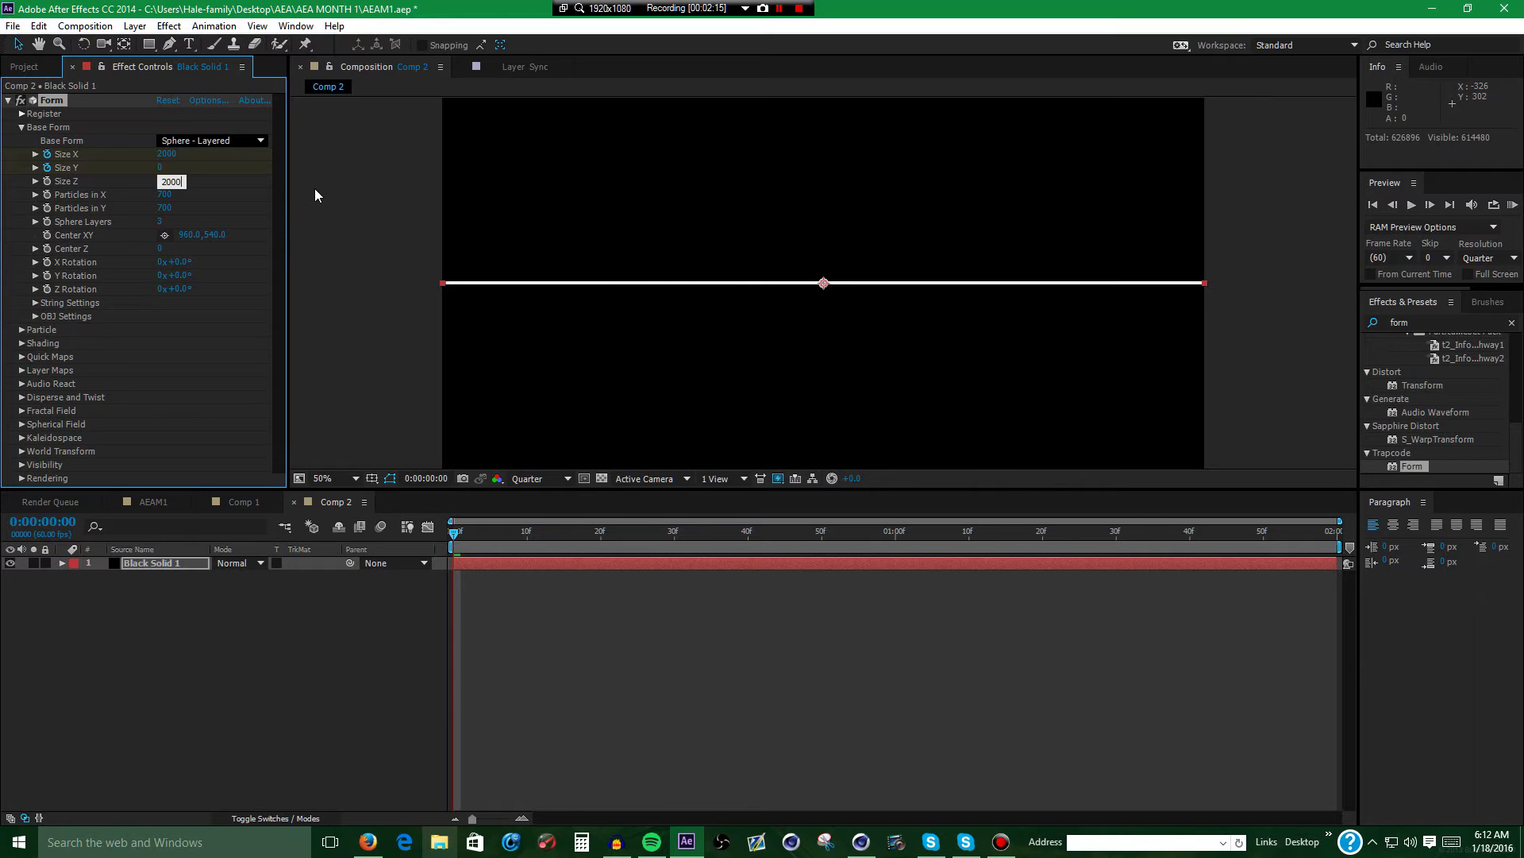
{"action": "key", "text": "ctrl+z"}
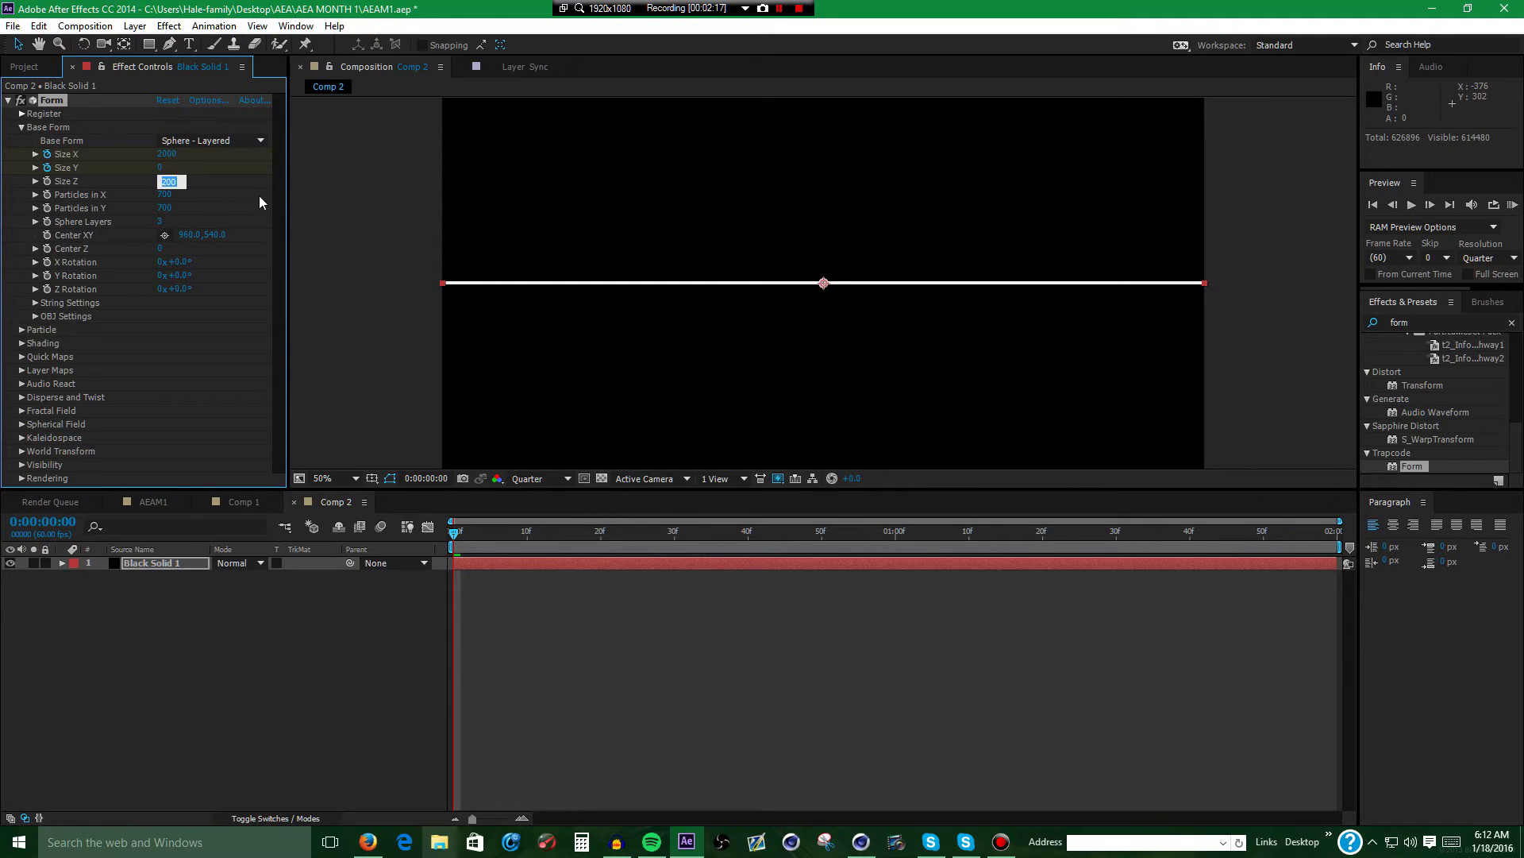
{"action": "key", "text": "ctrl+z"}
{"action": "key", "text": "Return"}
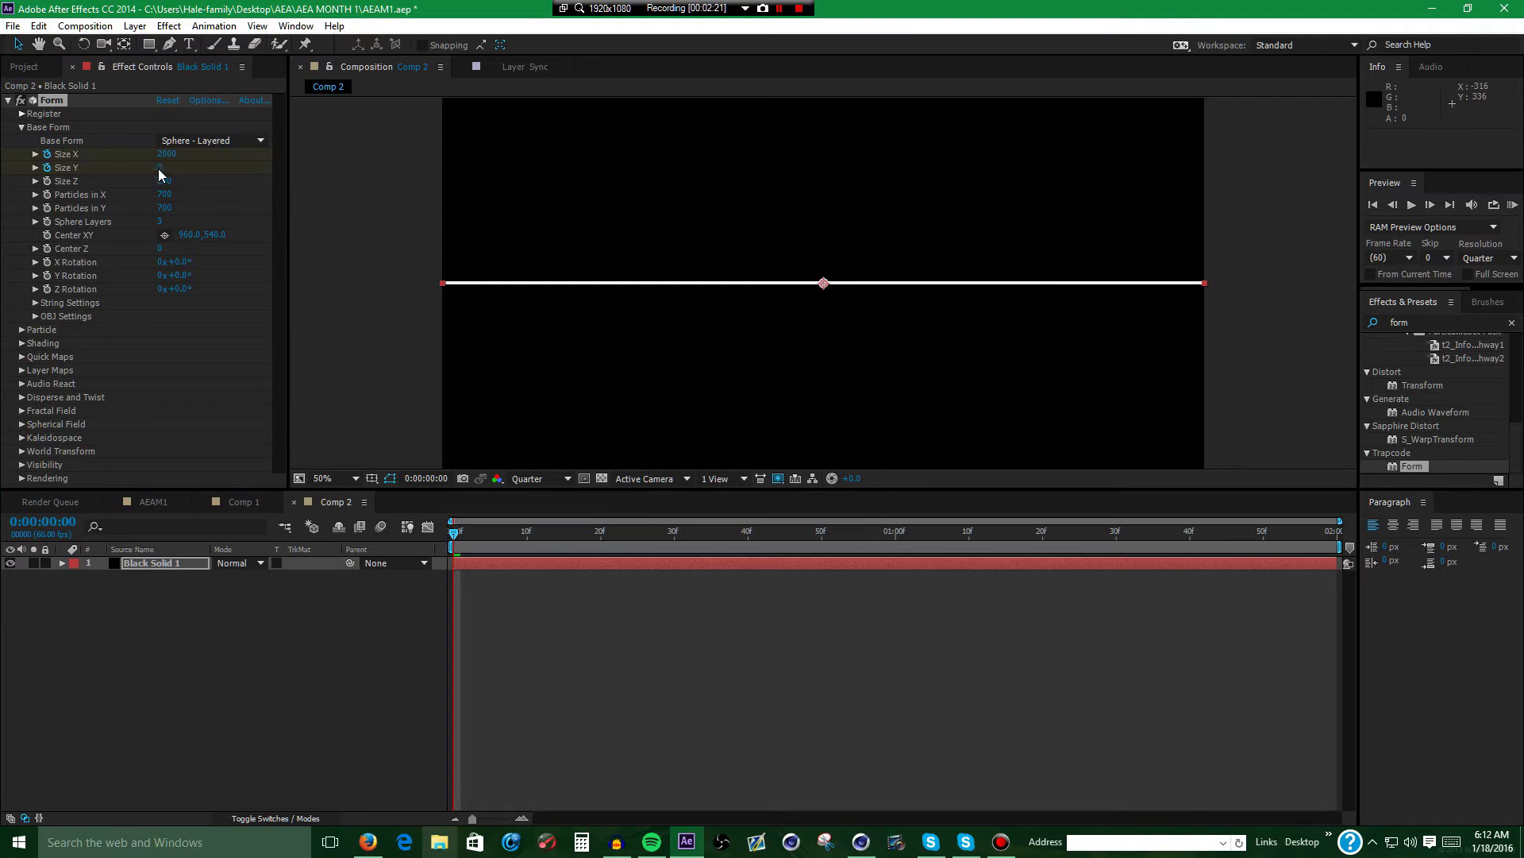
{"action": "left_click", "coordinate": [178, 117]}
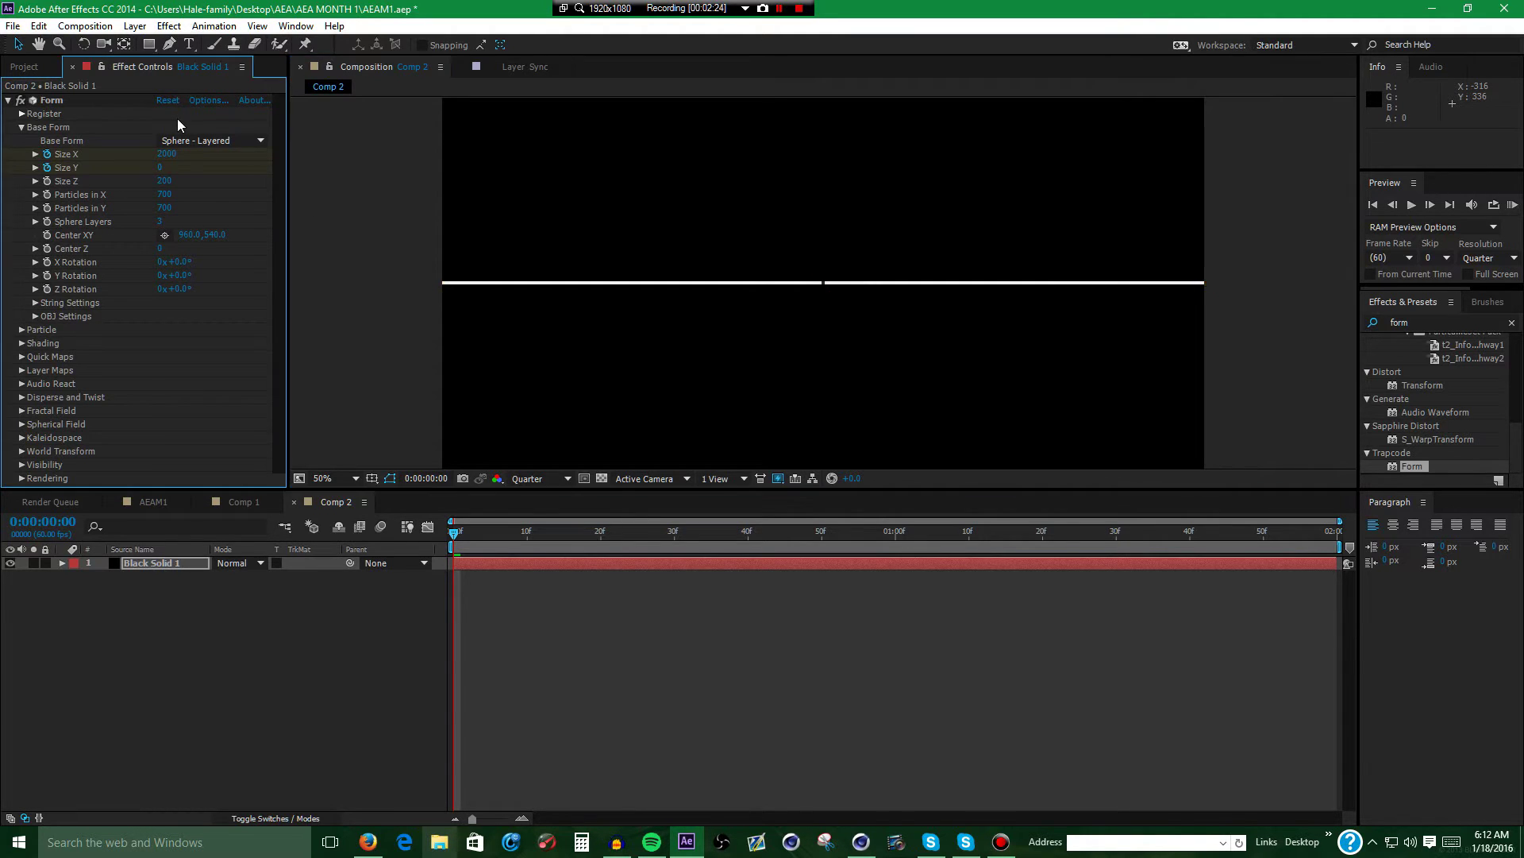
Set Form's Size Y to 2000.
{"action": "left_click", "coordinate": [165, 167]}
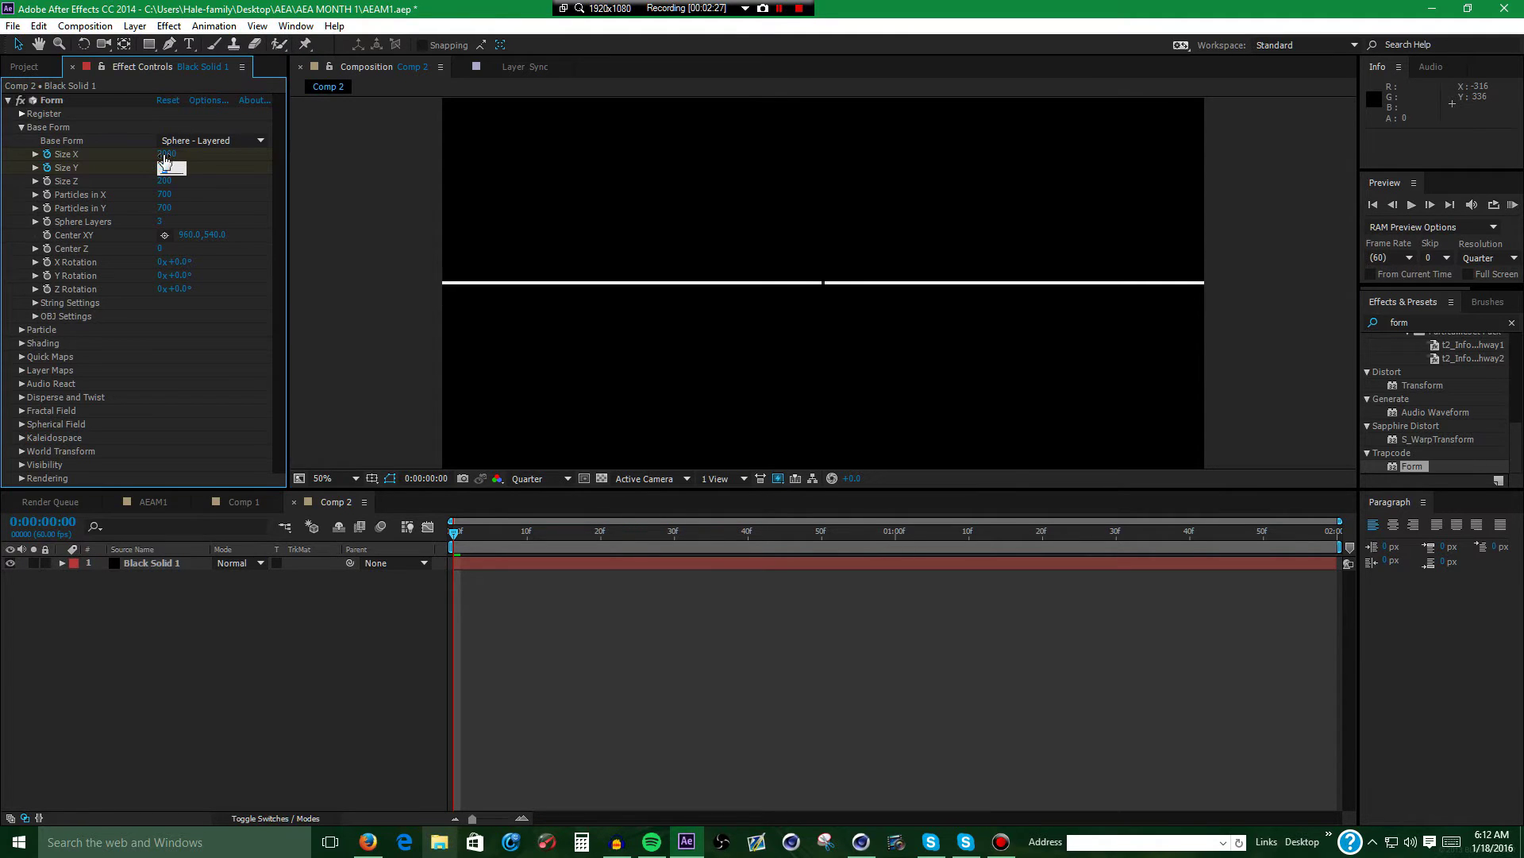
{"action": "type", "text": "2000"}
{"action": "key", "text": "Return"}
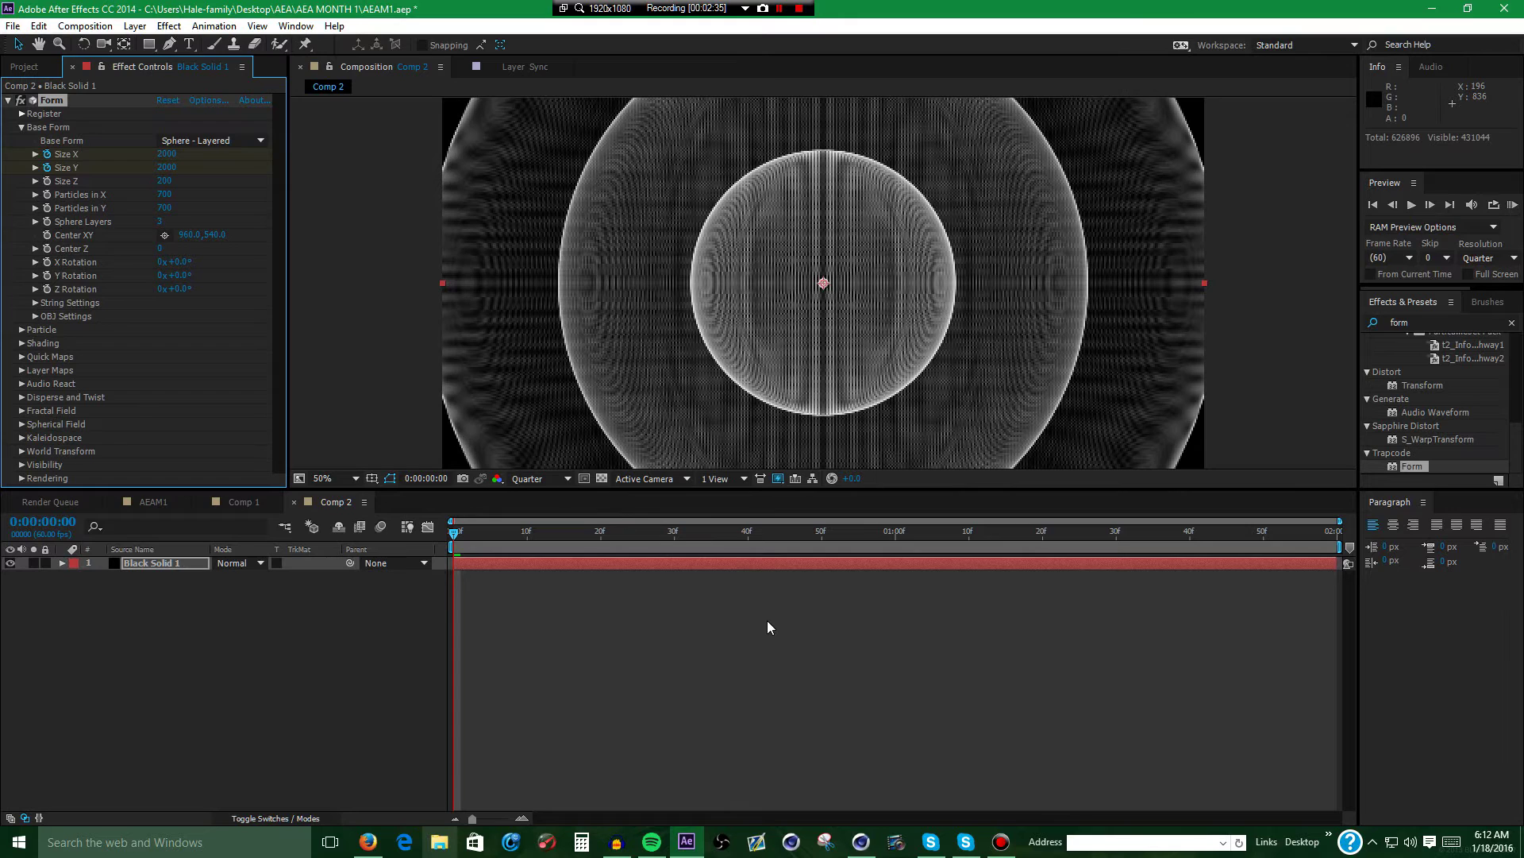
At the composition's last frame, set Size X and Size Y to 2600.
{"action": "key", "text": "End"}
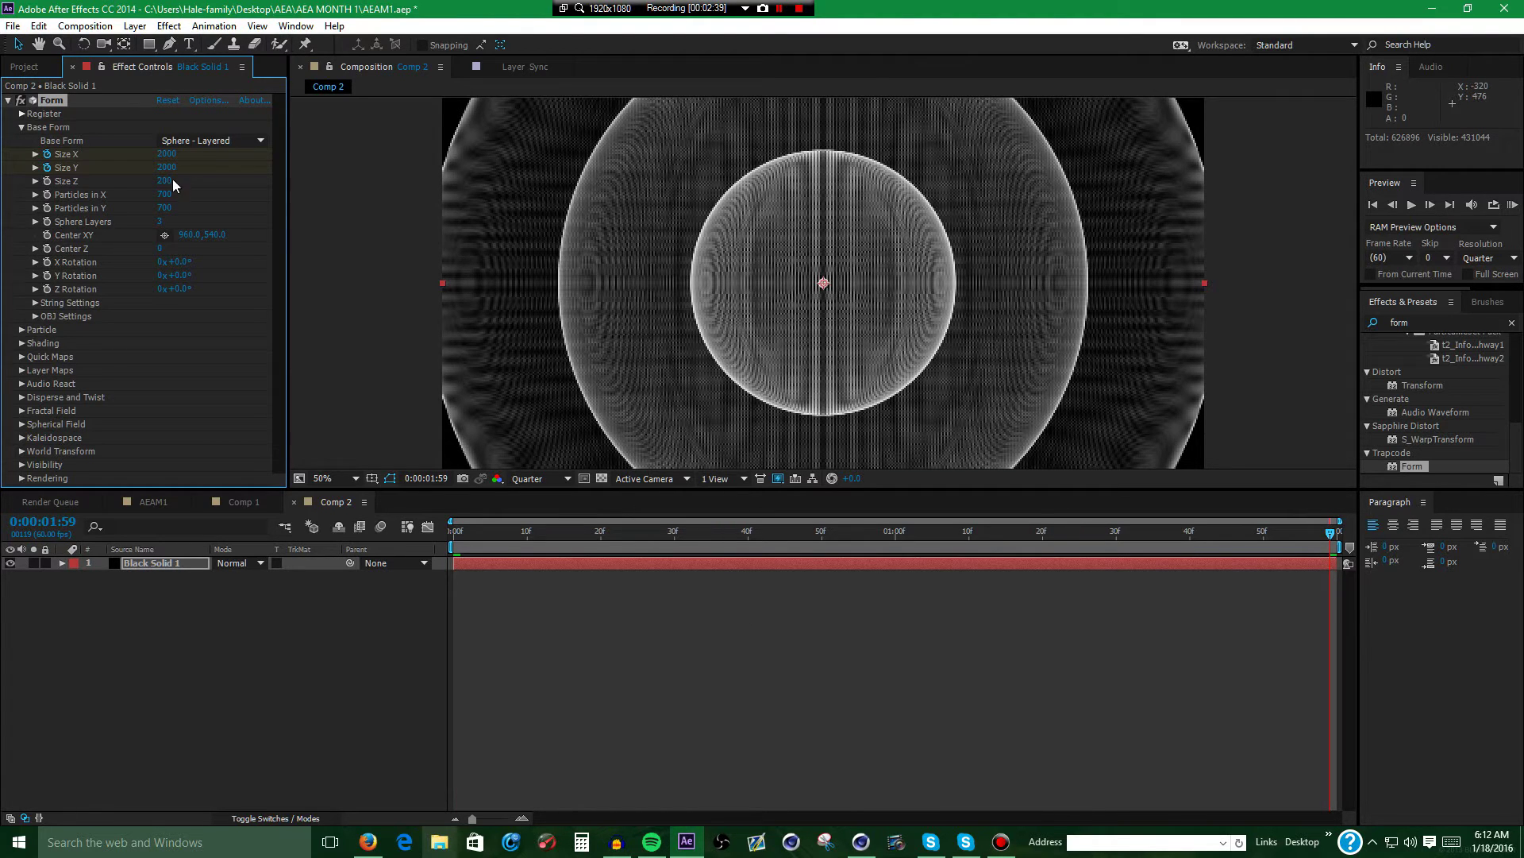
{"action": "left_click", "coordinate": [168, 154]}
{"action": "type", "text": "2"}
{"action": "key", "text": "Tab"}
{"action": "type", "text": "26"}
{"action": "key", "text": "Return"}
{"action": "left_click", "coordinate": [146, 565]}
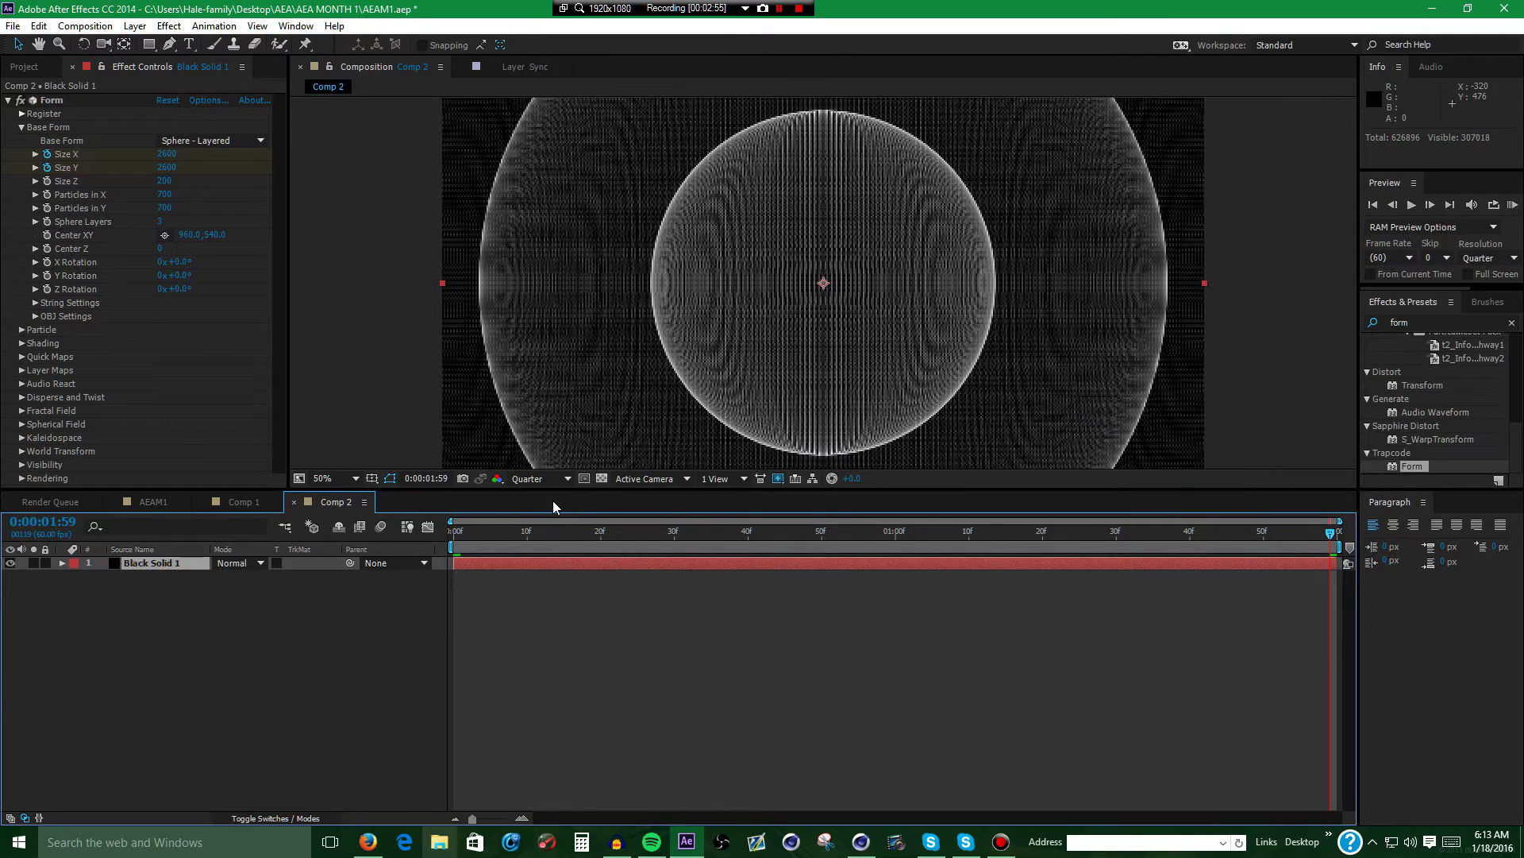
At the composition start, set Form's Size X and Size Y to 0.
{"action": "key", "text": "Home"}
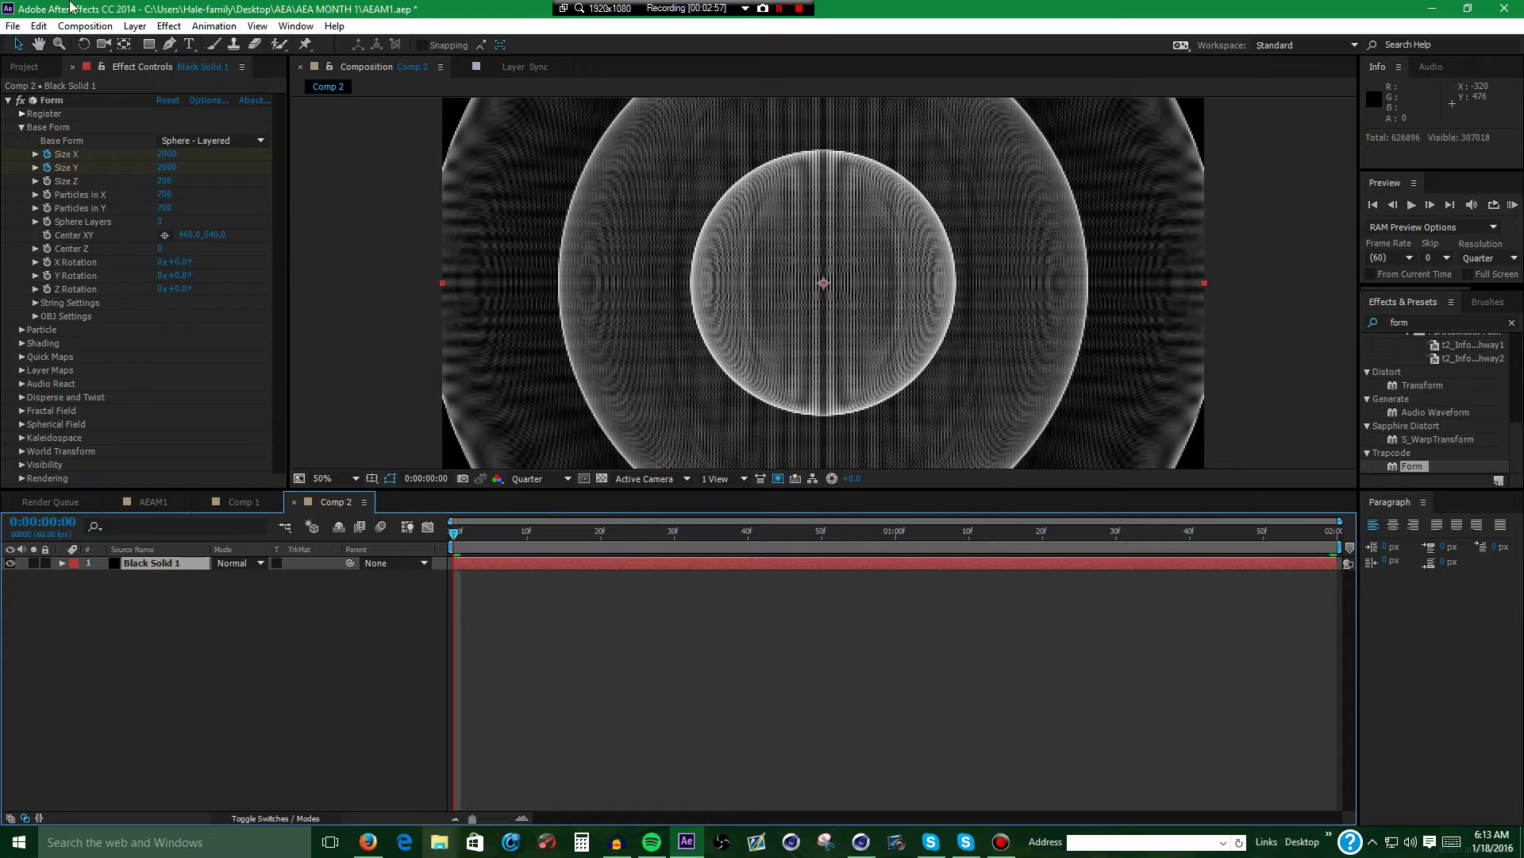
{"action": "left_click", "coordinate": [167, 154]}
{"action": "type", "text": "0"}
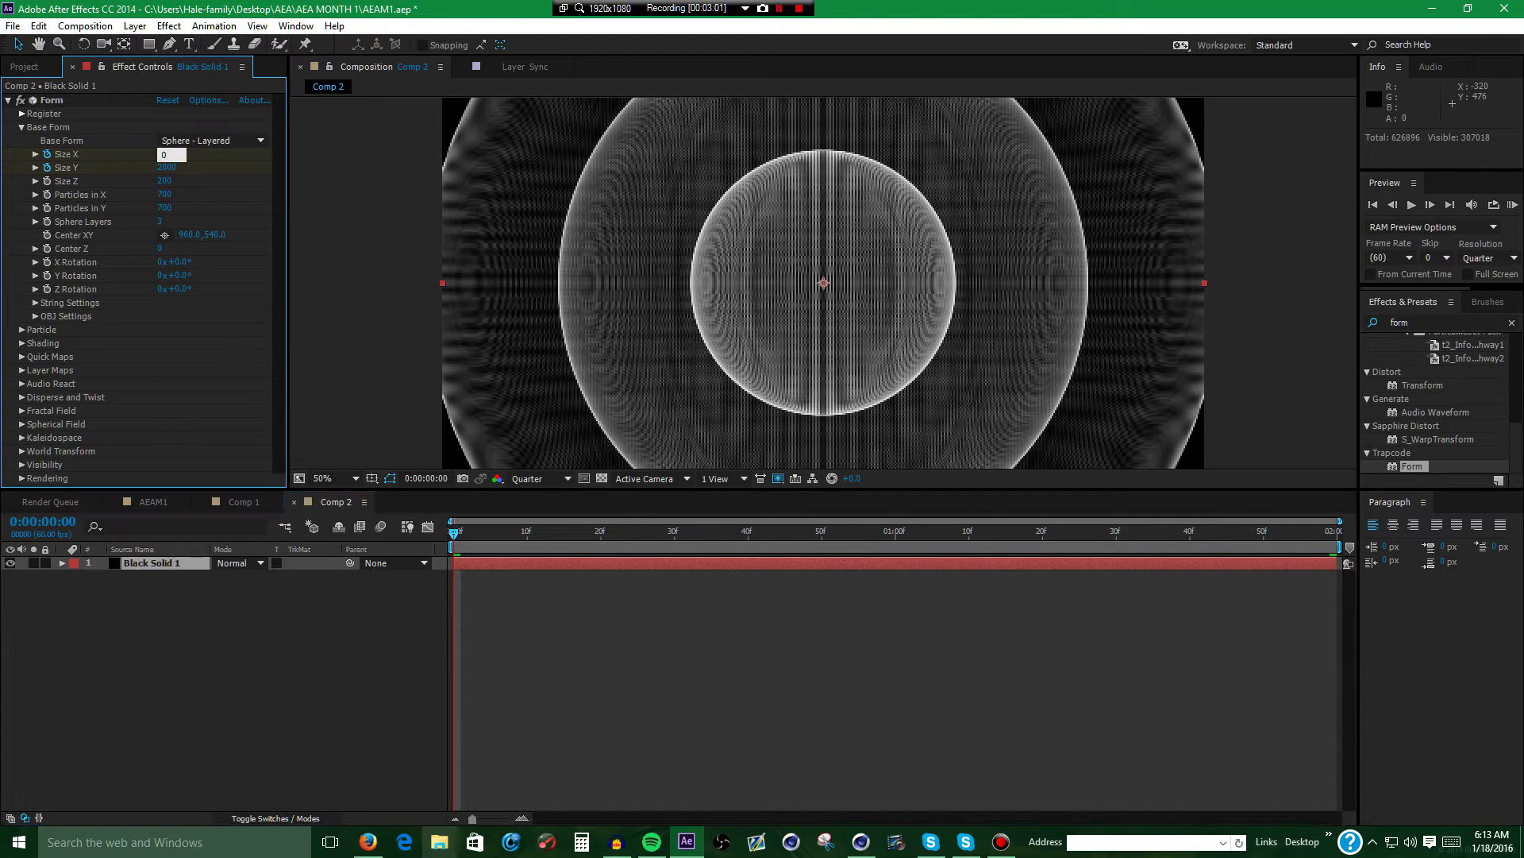
{"action": "key", "text": "Return"}
{"action": "key", "text": "Tab"}
{"action": "type", "text": "0"}
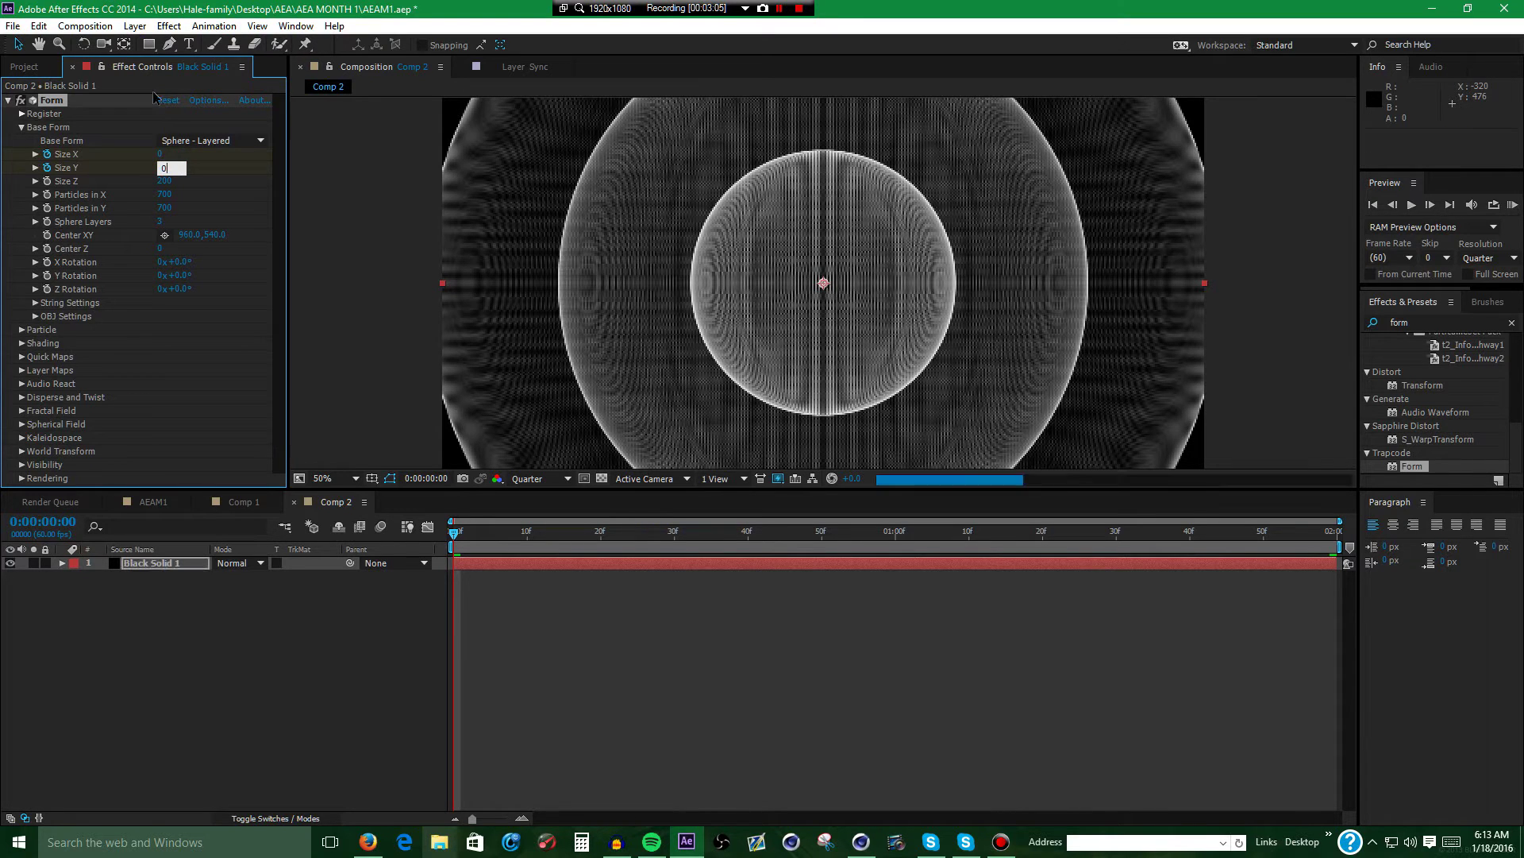
{"action": "key", "text": "Return"}
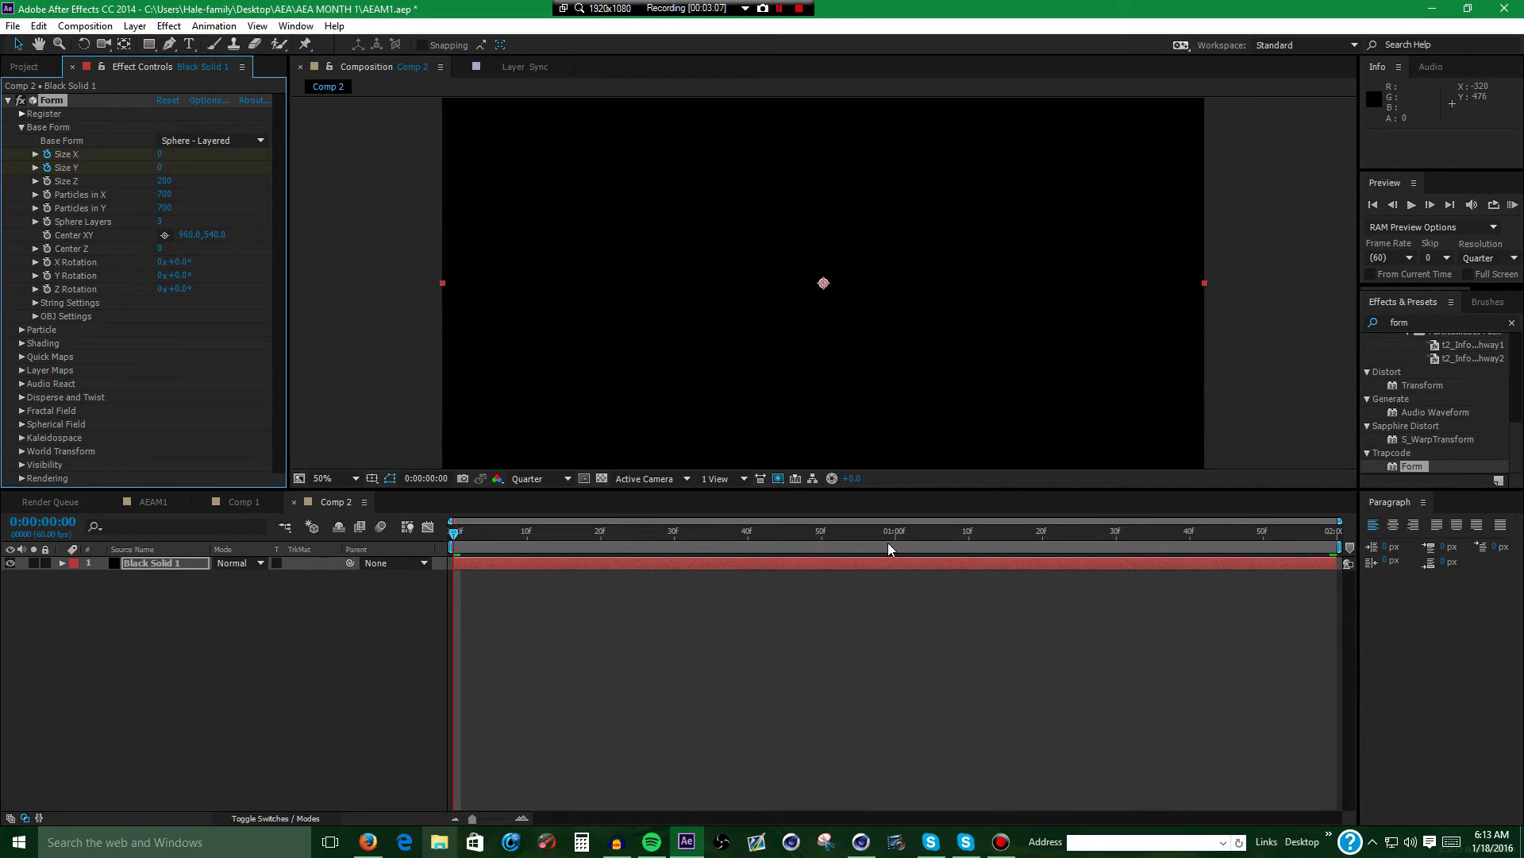
At about one second, set Form's Size X and Size Y to 2000.
{"action": "left_click", "coordinate": [890, 536]}
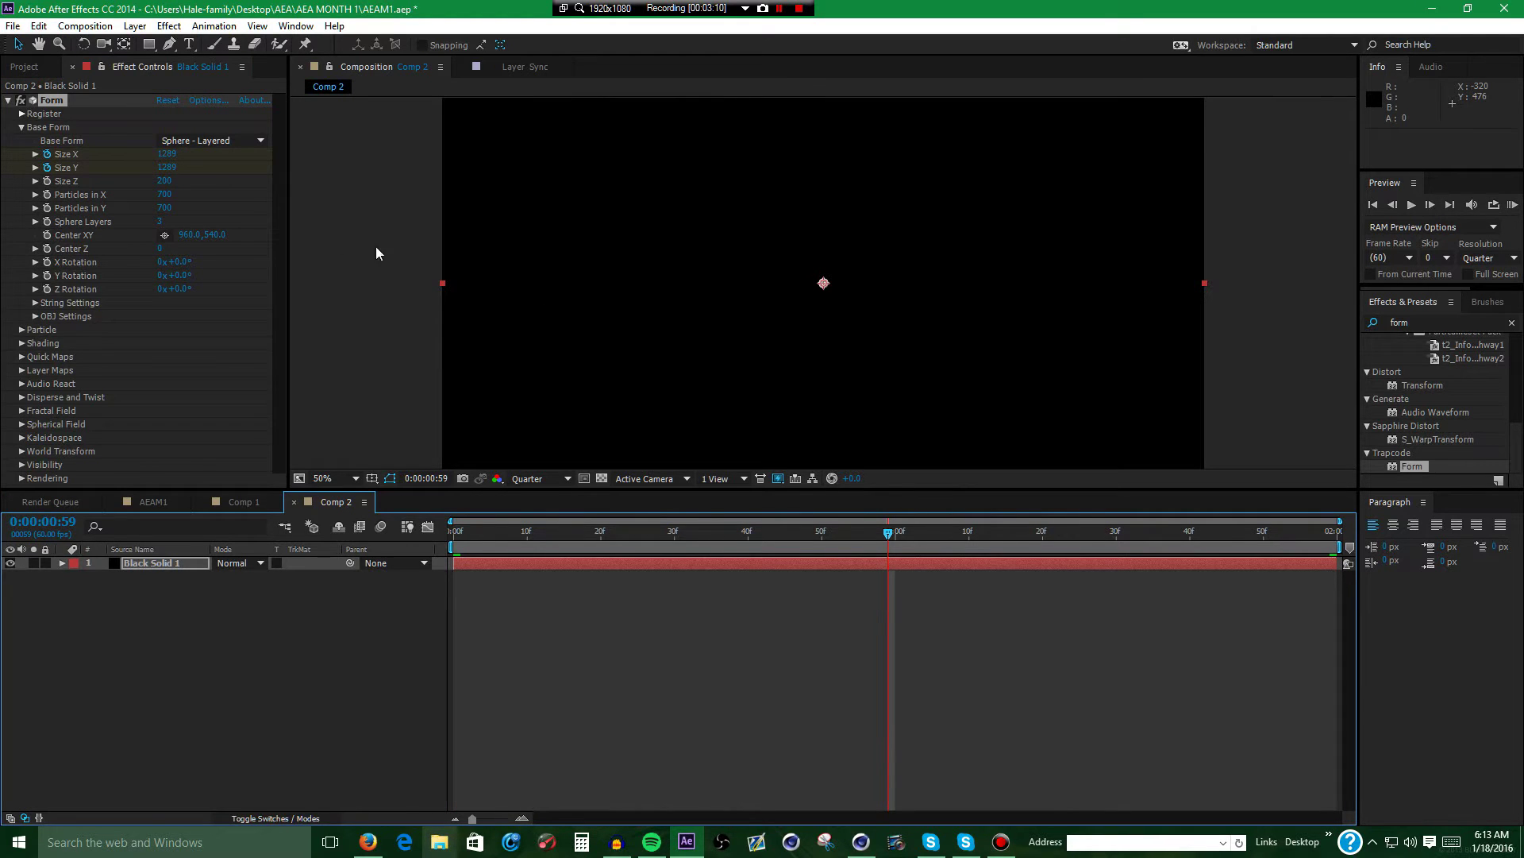
{"action": "left_click", "coordinate": [168, 156]}
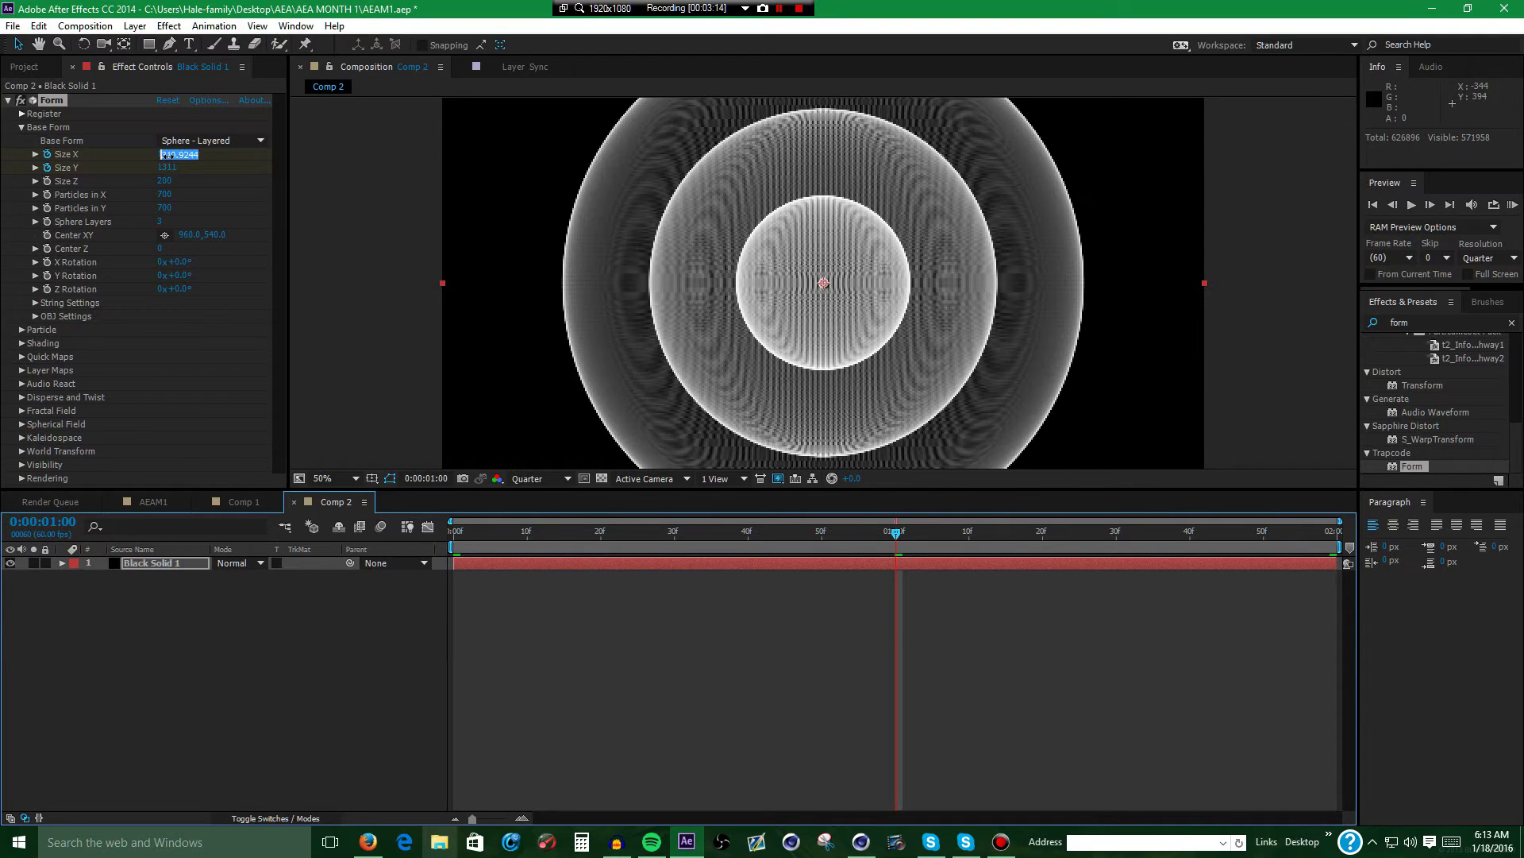
{"action": "type", "text": "2000"}
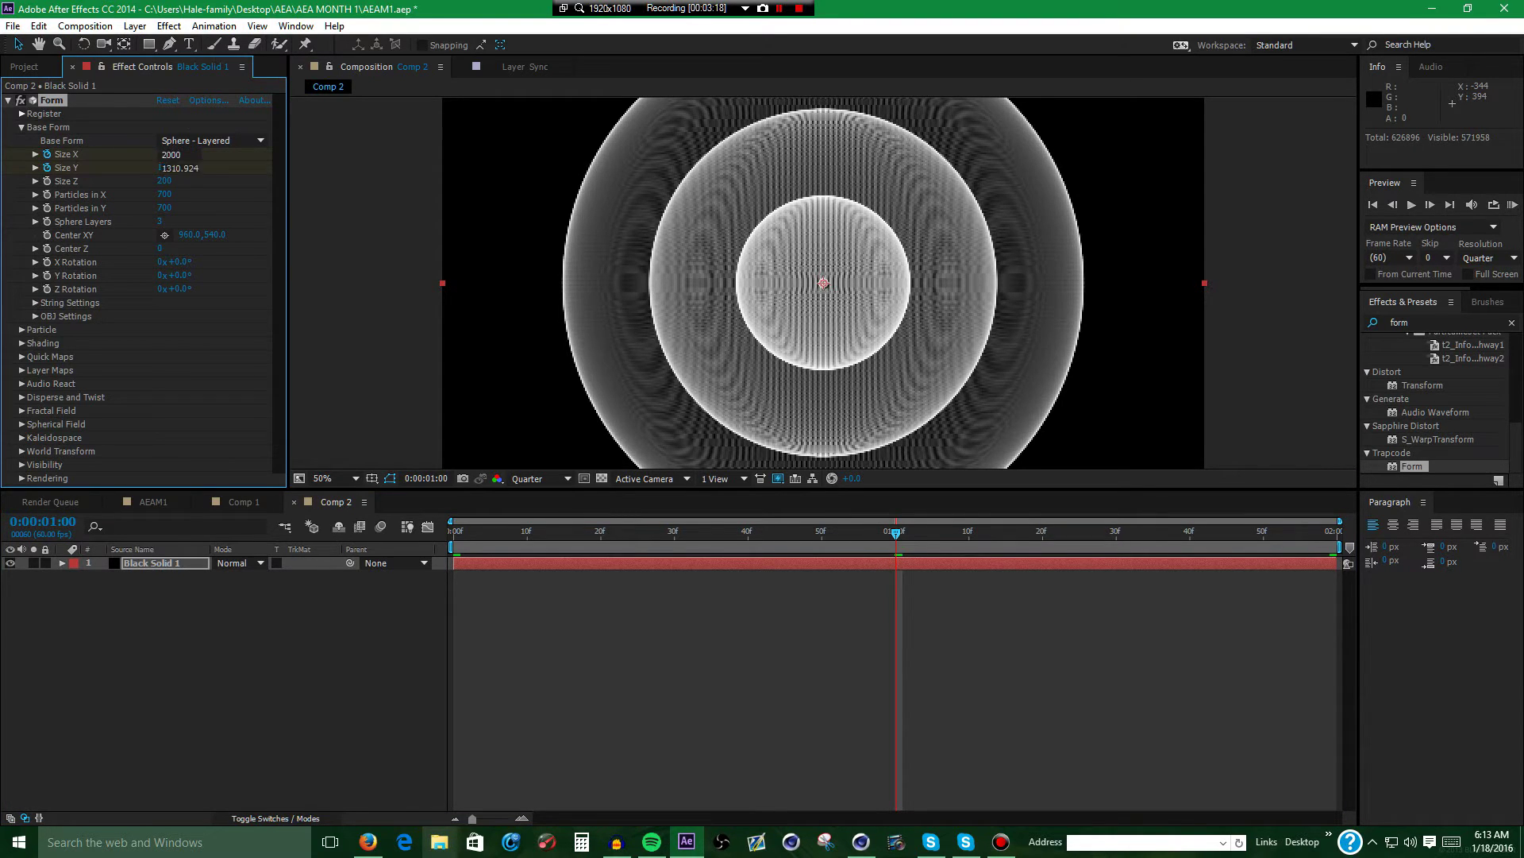
{"action": "key", "text": "ctrl+a"}
{"action": "type", "text": "25000"}
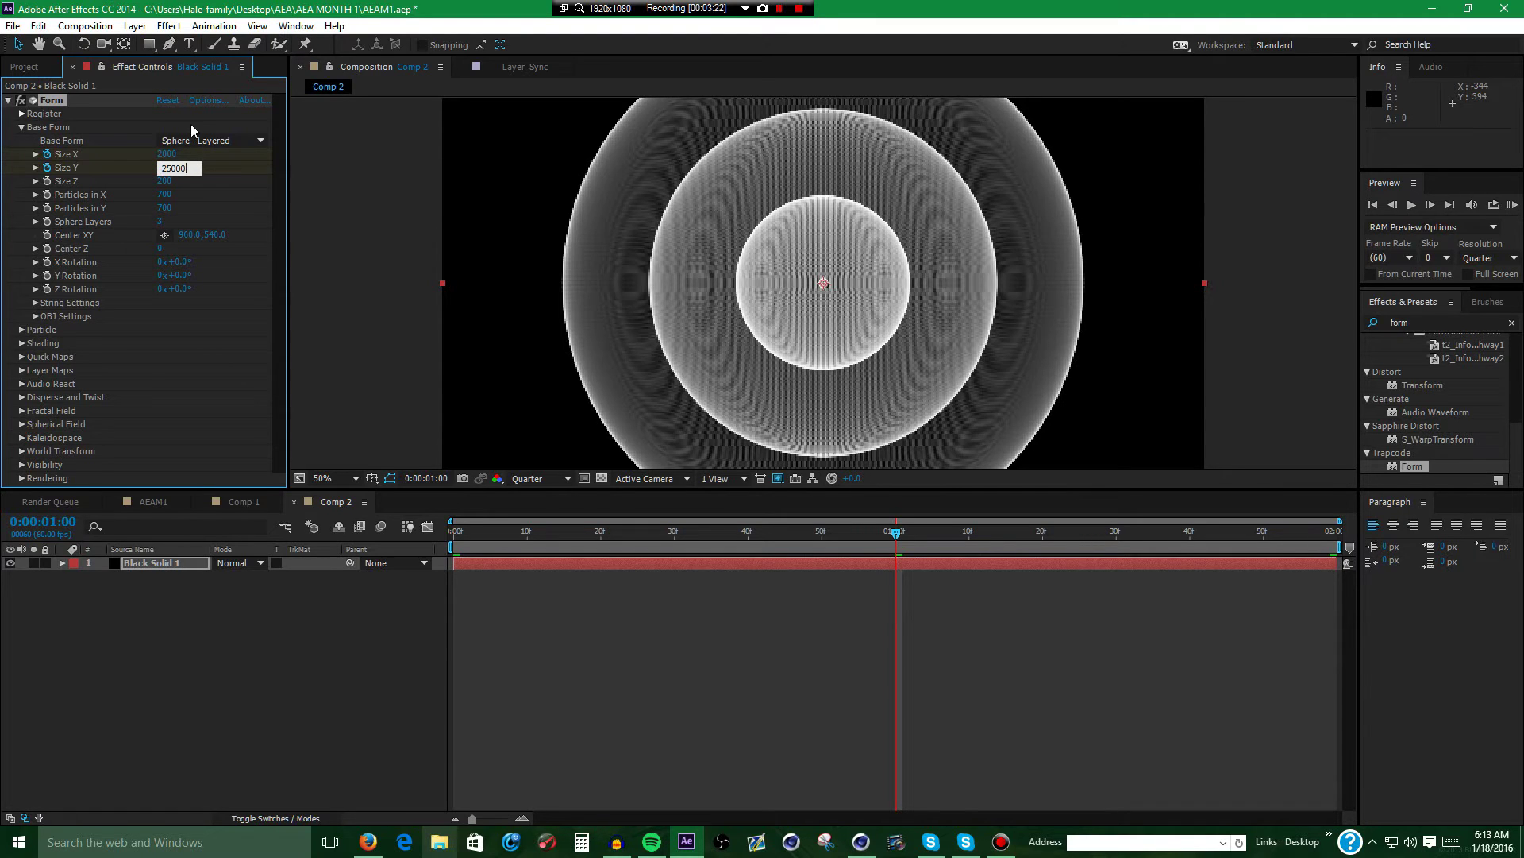
{"action": "type", "text": "000"}
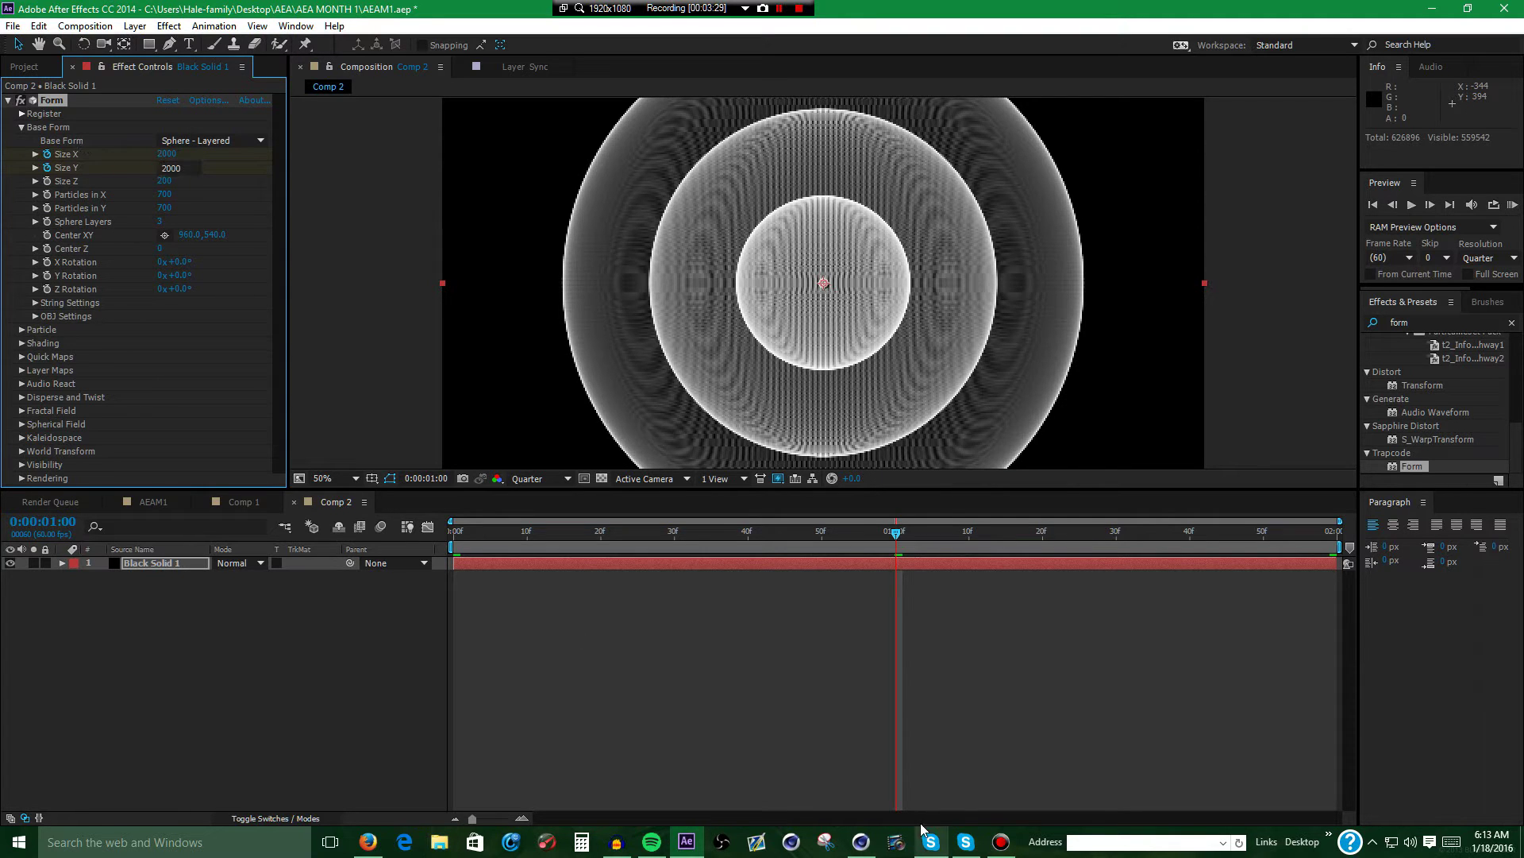
{"action": "left_click", "coordinate": [872, 843]}
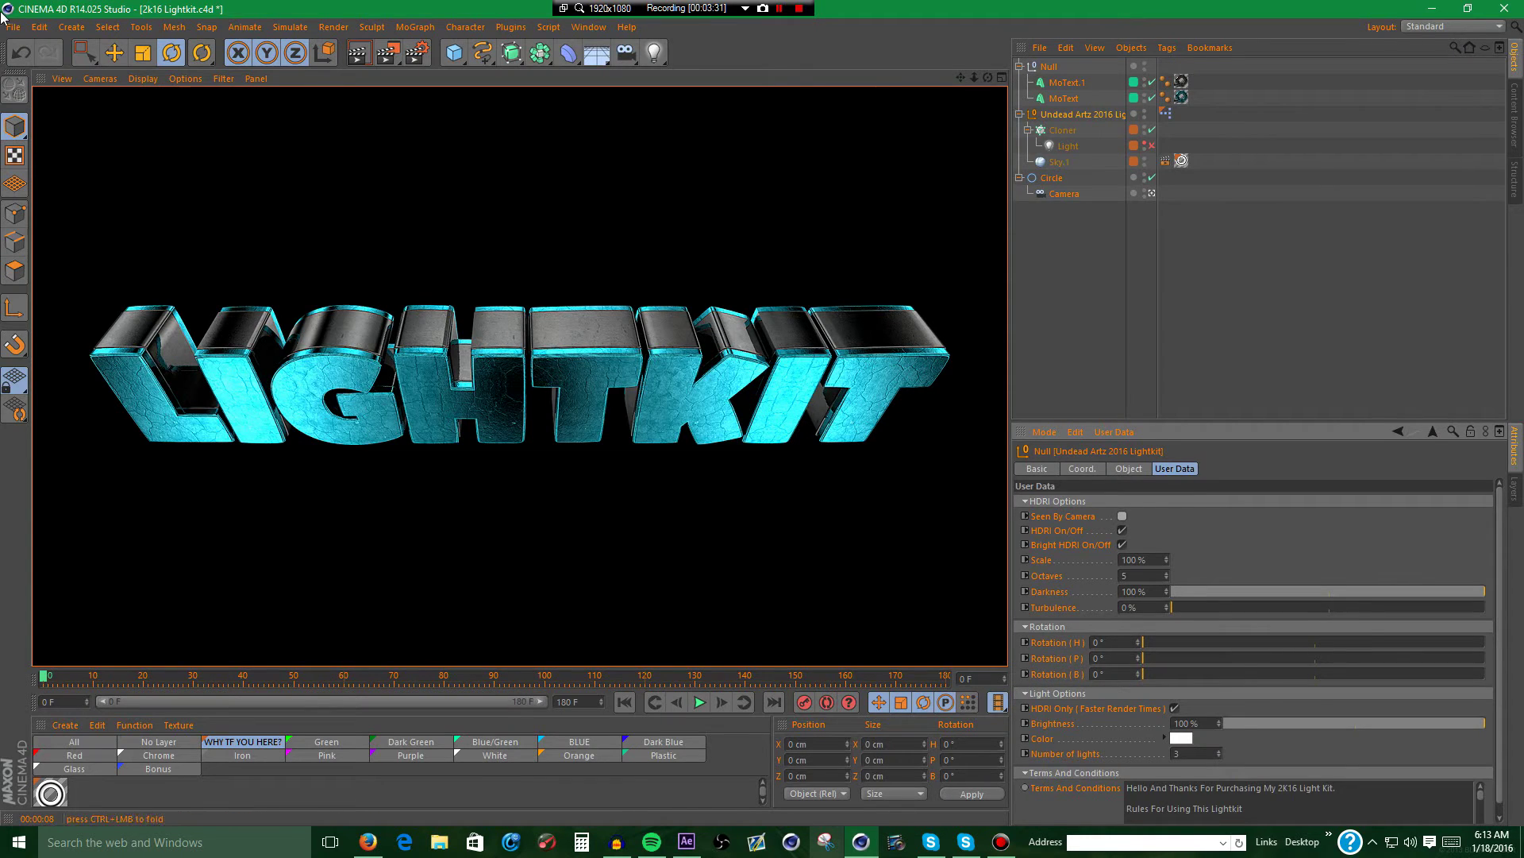
Save and close the 2k16 Lightkit scene in Cinema 4D, then step time back in After Effects.
{"action": "left_click", "coordinate": [15, 27]}
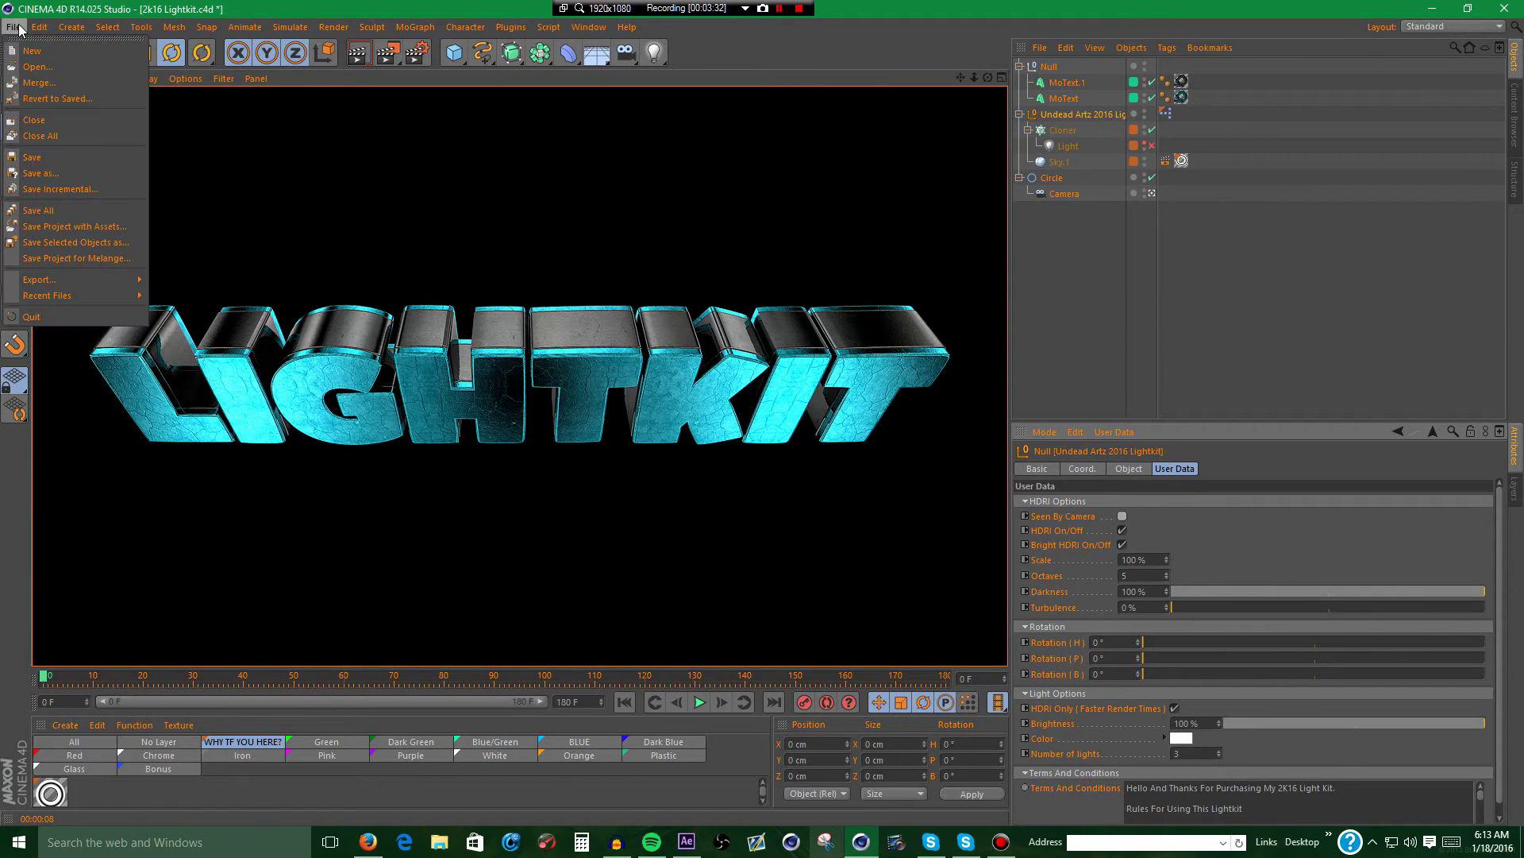
{"action": "left_click", "coordinate": [35, 120]}
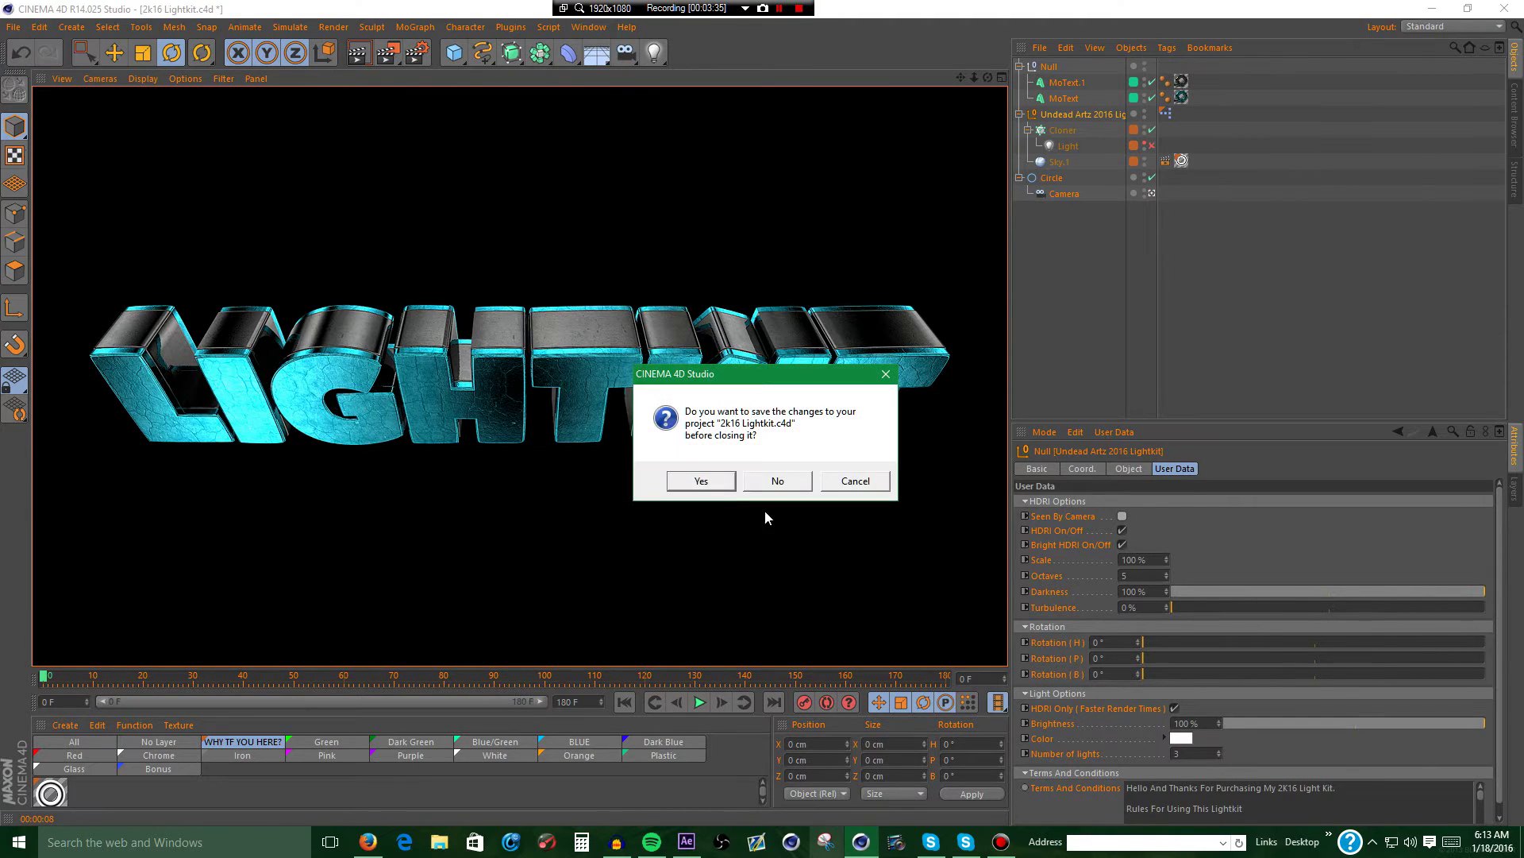
{"action": "left_click", "coordinate": [702, 482]}
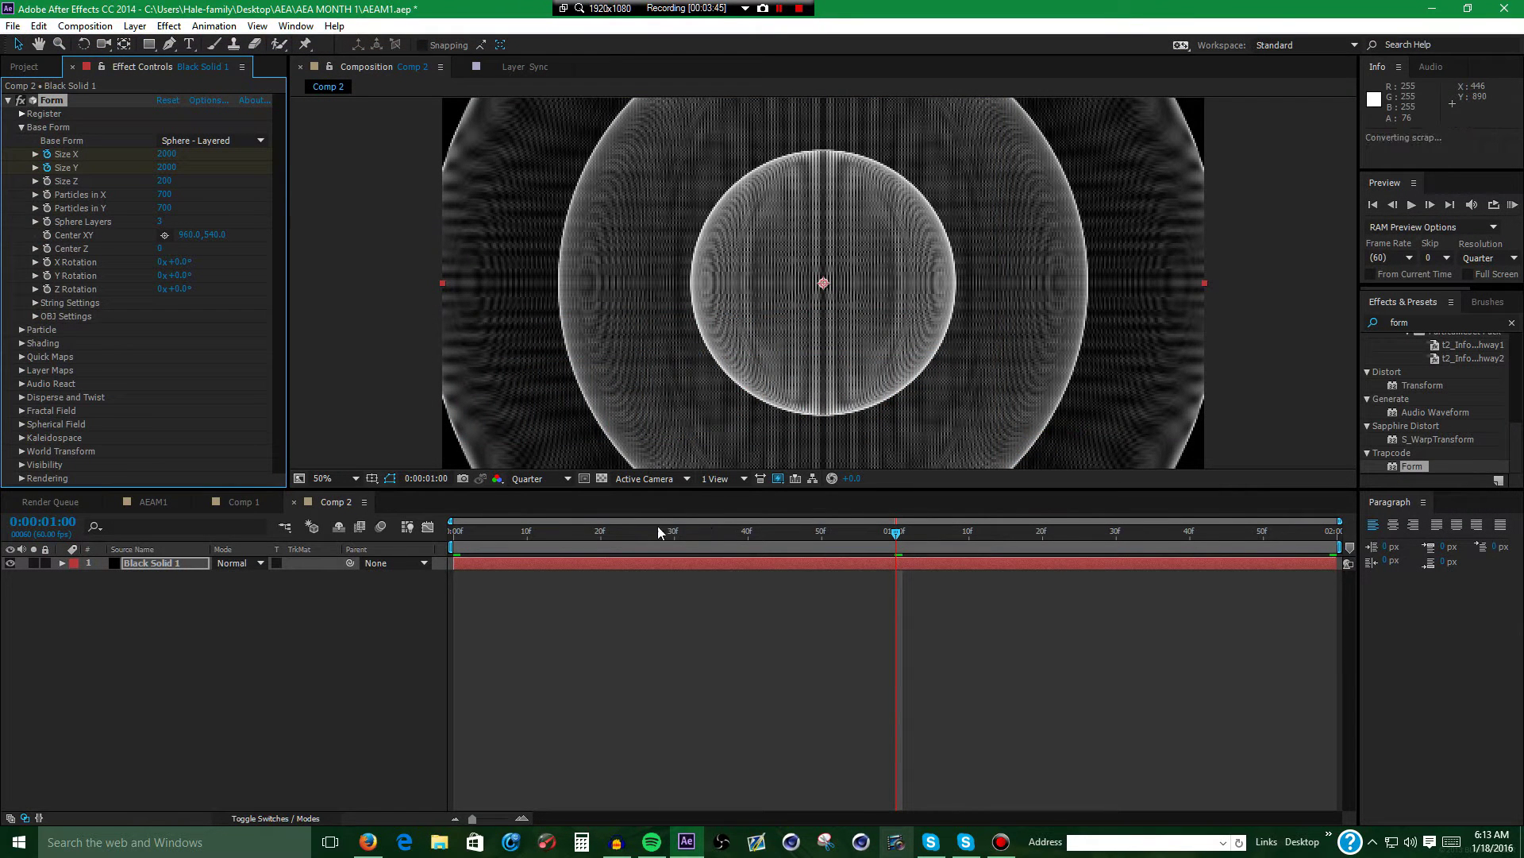
{"action": "key", "text": "Page_Up"}
{"action": "key", "text": "Page_Up"}
{"action": "key", "text": "Page_Up"}
{"action": "key", "text": "Page_Up"}
{"action": "key", "text": "Page_Up"}
{"action": "key", "text": "Page_Up"}
{"action": "key", "text": "Page_Up"}
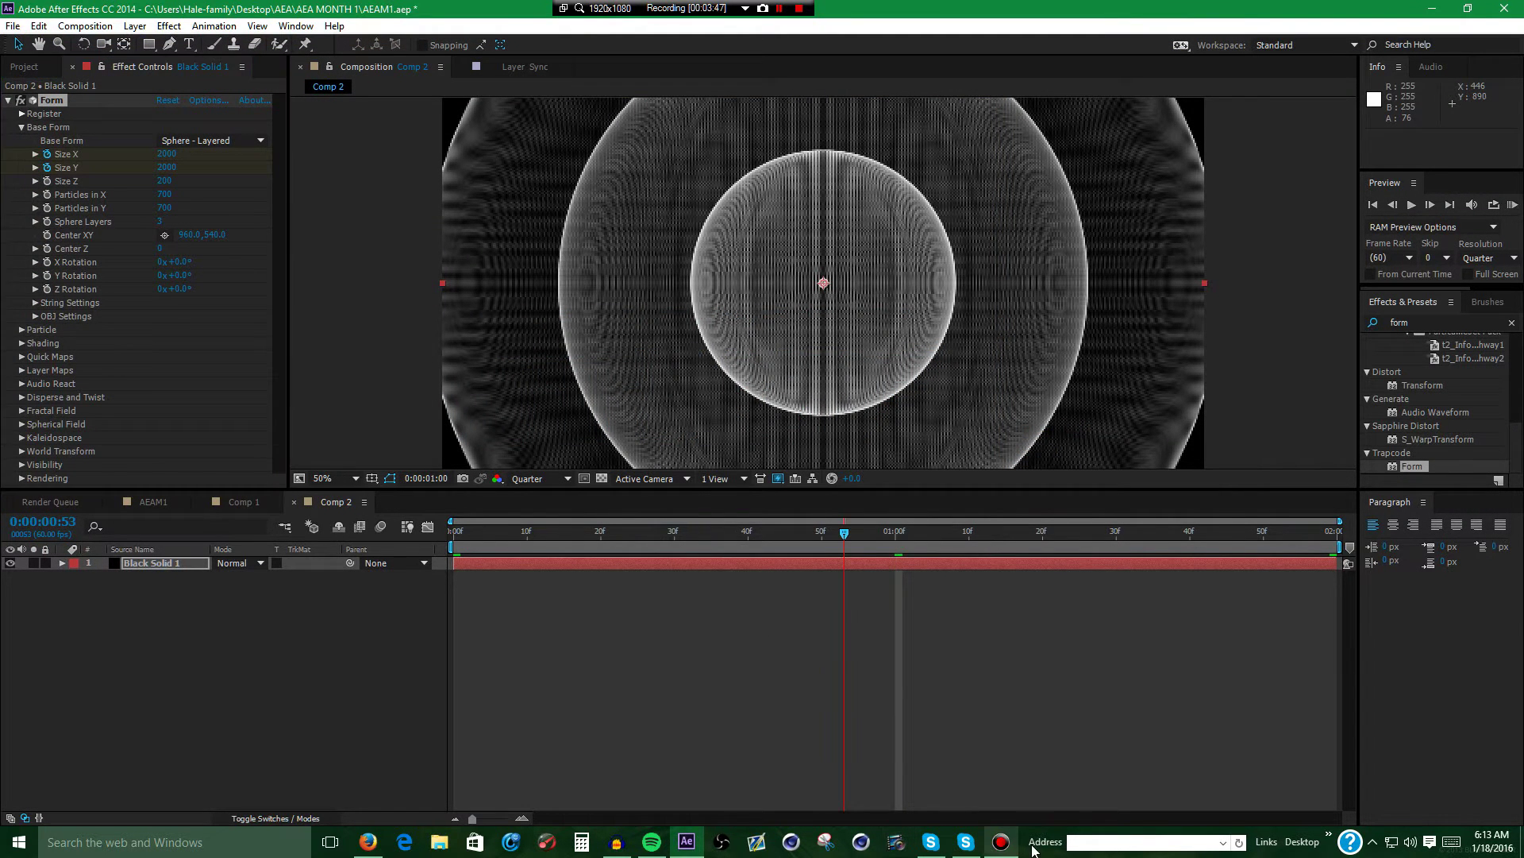
End both Skype processes in Task Manager, then close it and go back to After Effects.
{"action": "right_click", "coordinate": [1032, 843]}
{"action": "left_click", "coordinate": [1083, 767]}
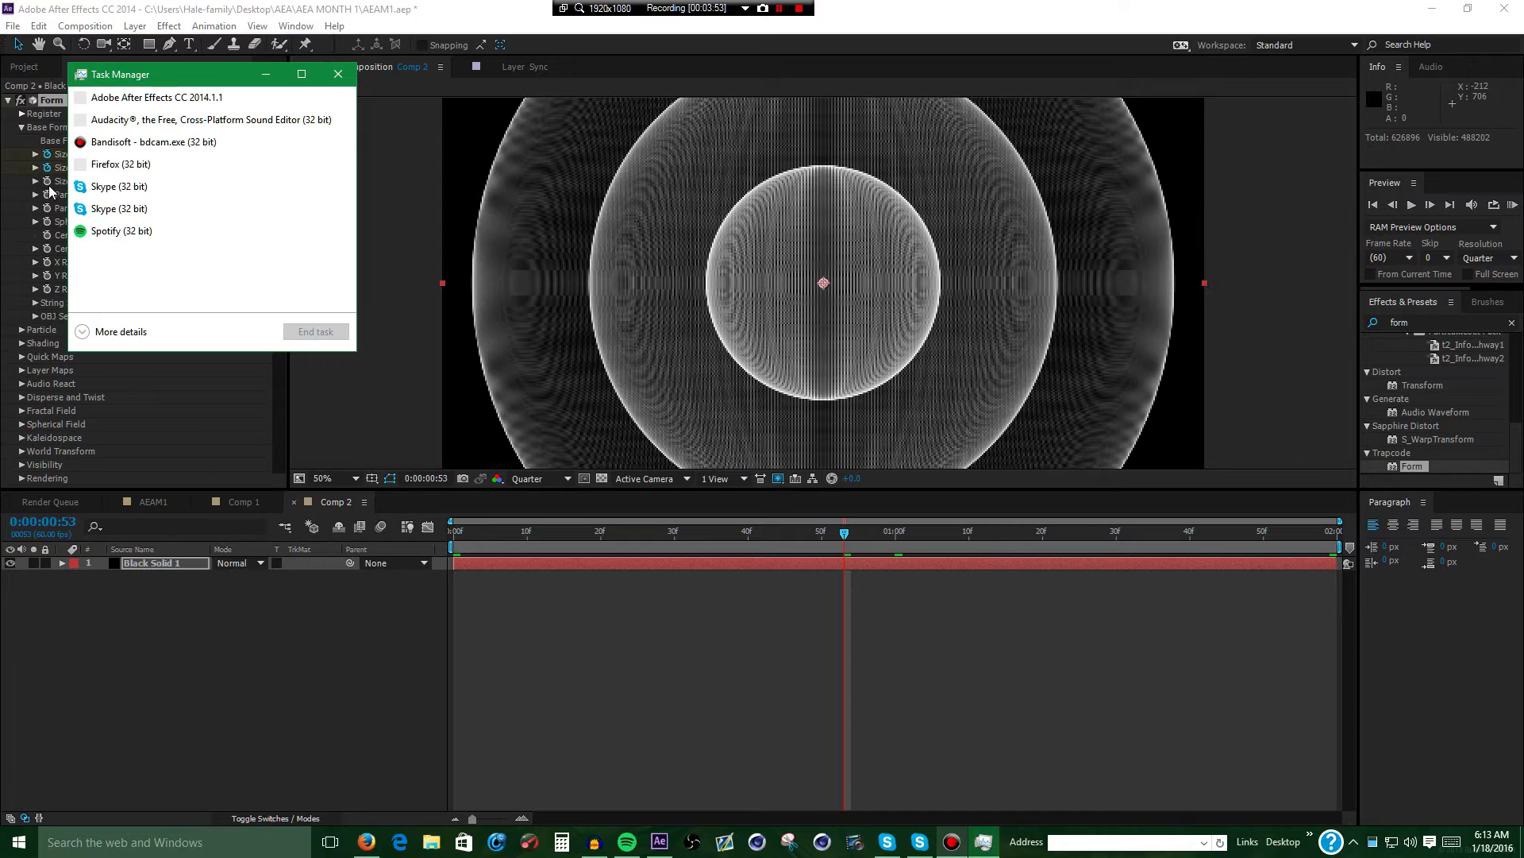
{"action": "left_click", "coordinate": [119, 203]}
{"action": "left_click", "coordinate": [315, 331]}
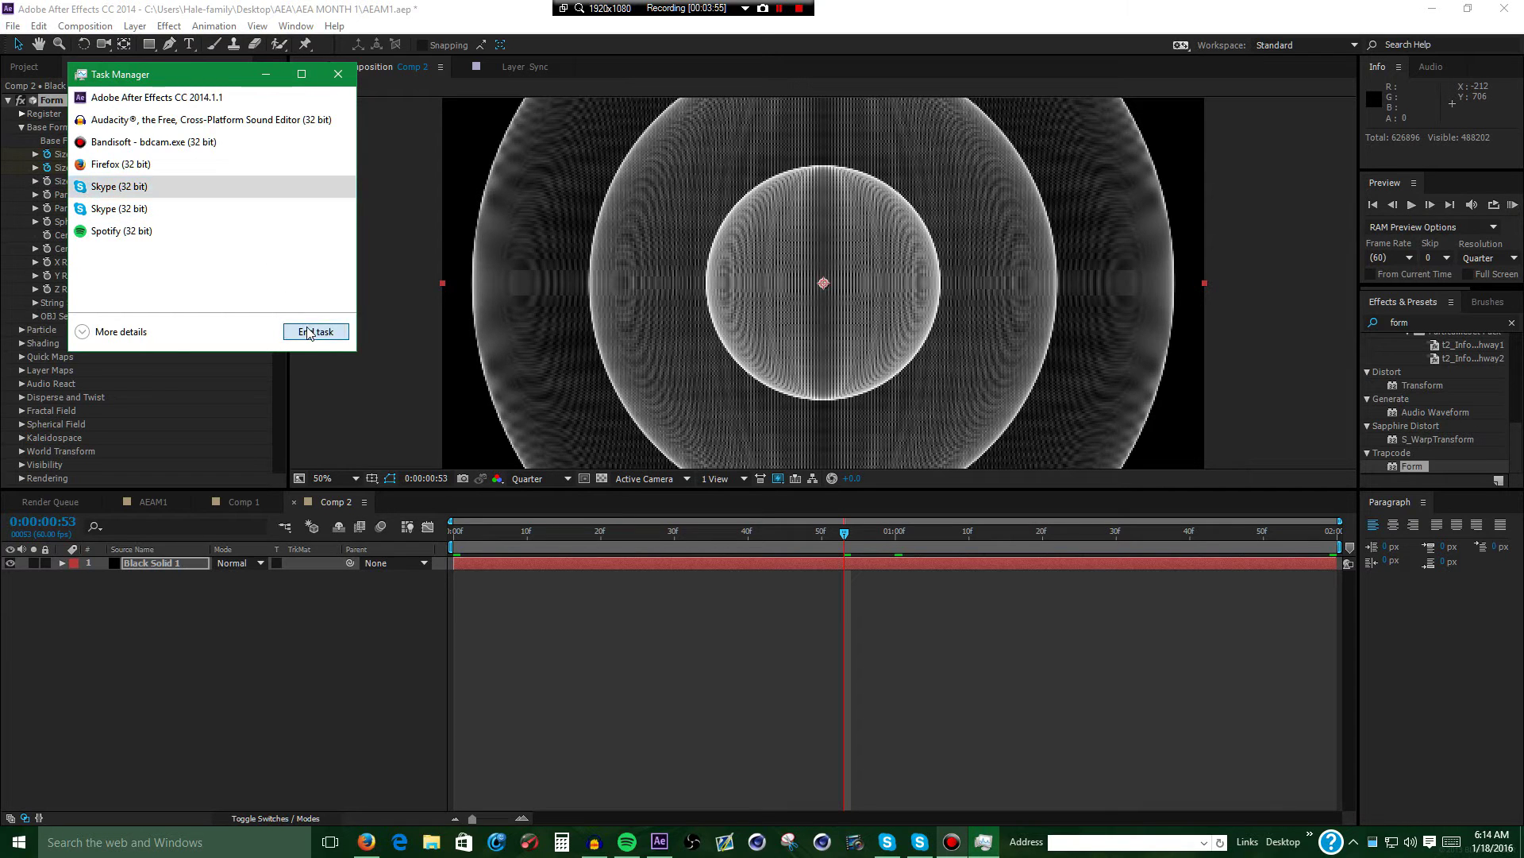
{"action": "left_click", "coordinate": [139, 191]}
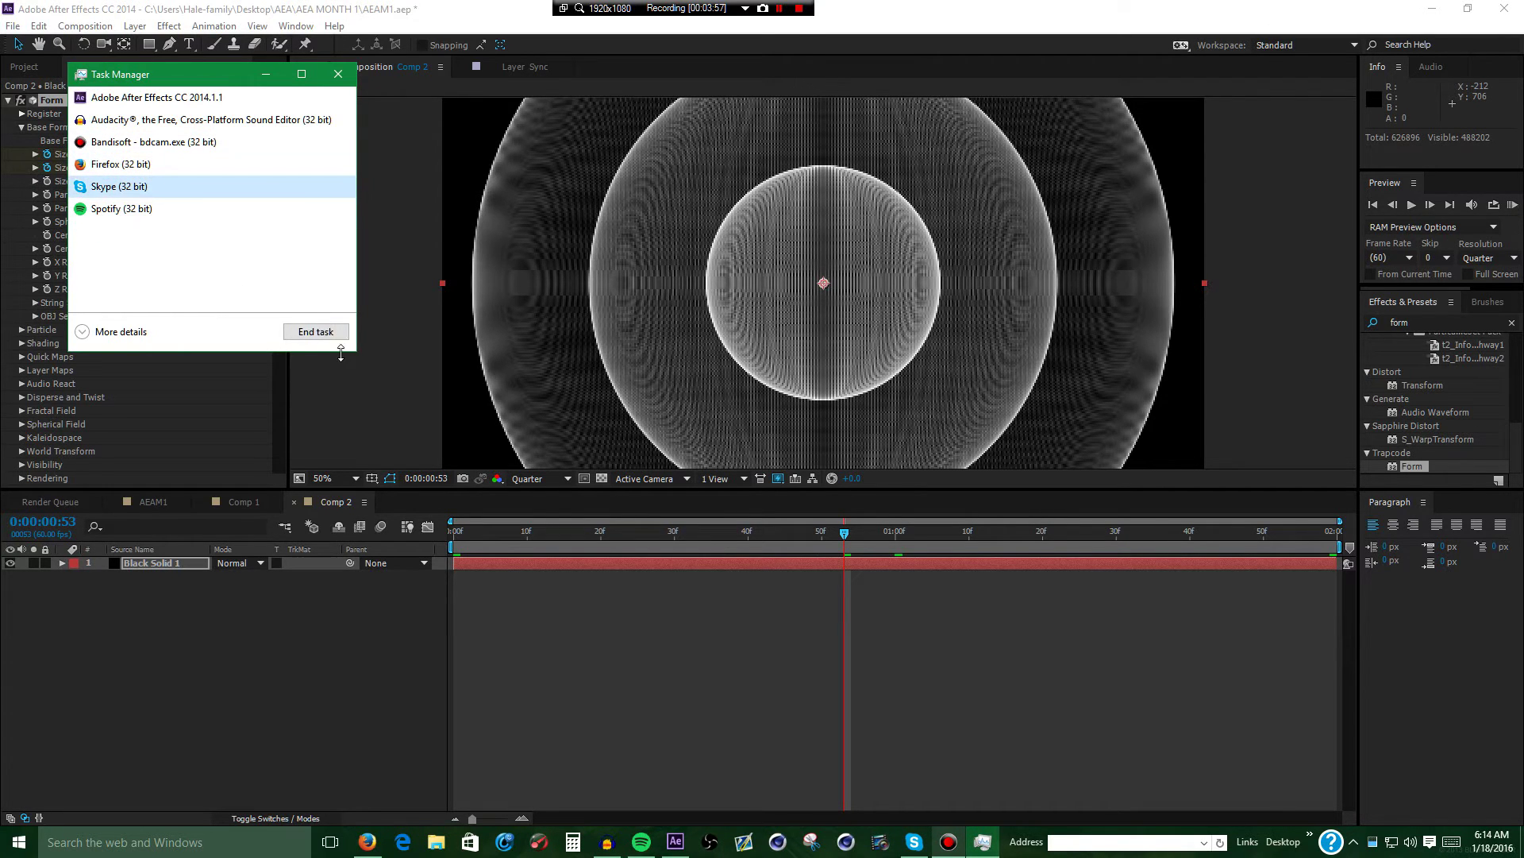
{"action": "left_click", "coordinate": [324, 339]}
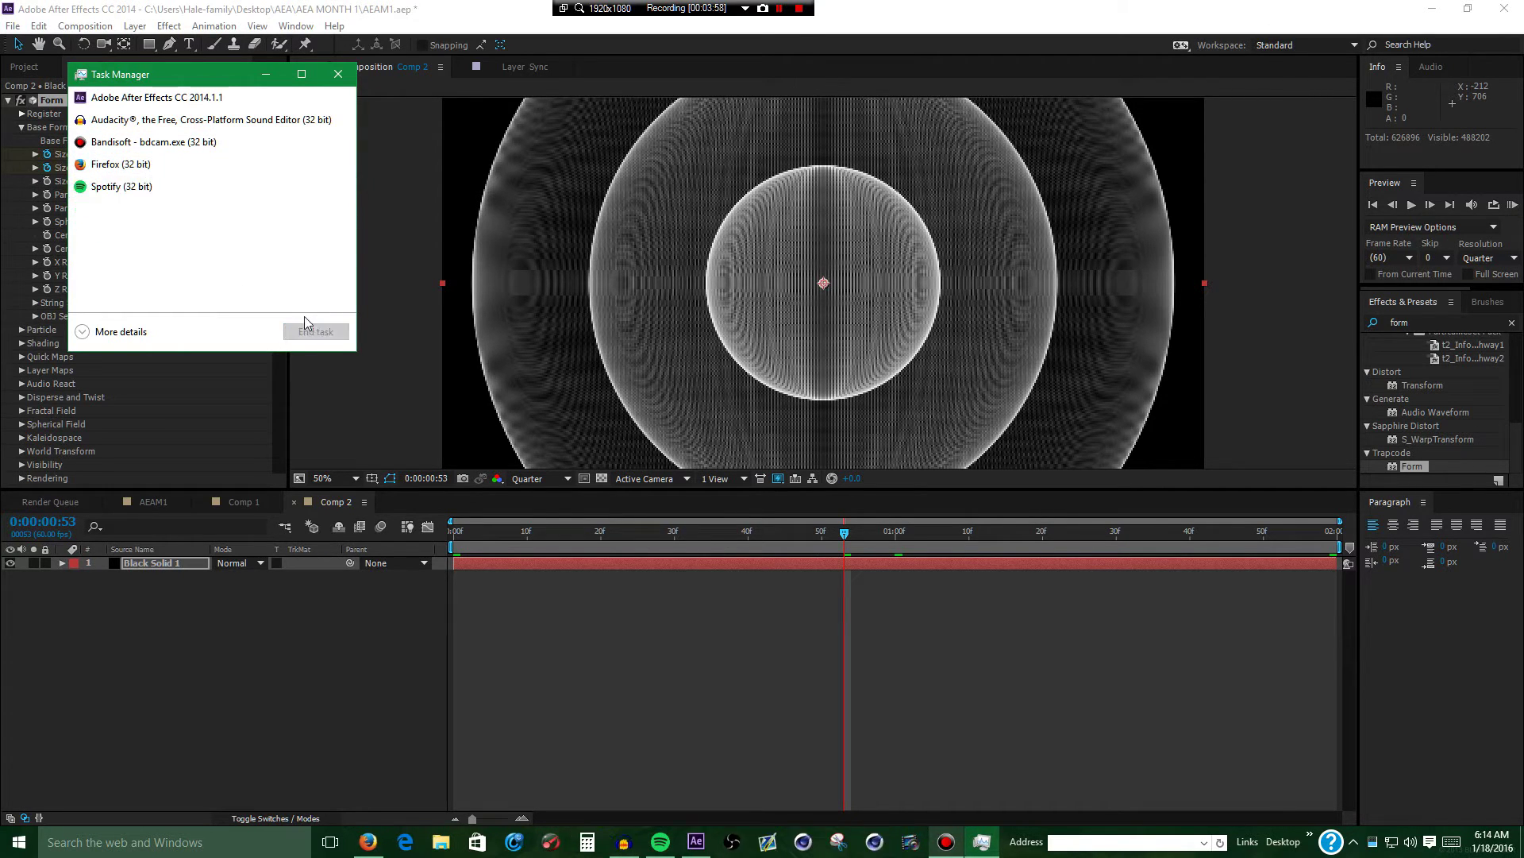
{"action": "left_click", "coordinate": [339, 77]}
{"action": "left_click", "coordinate": [407, 327]}
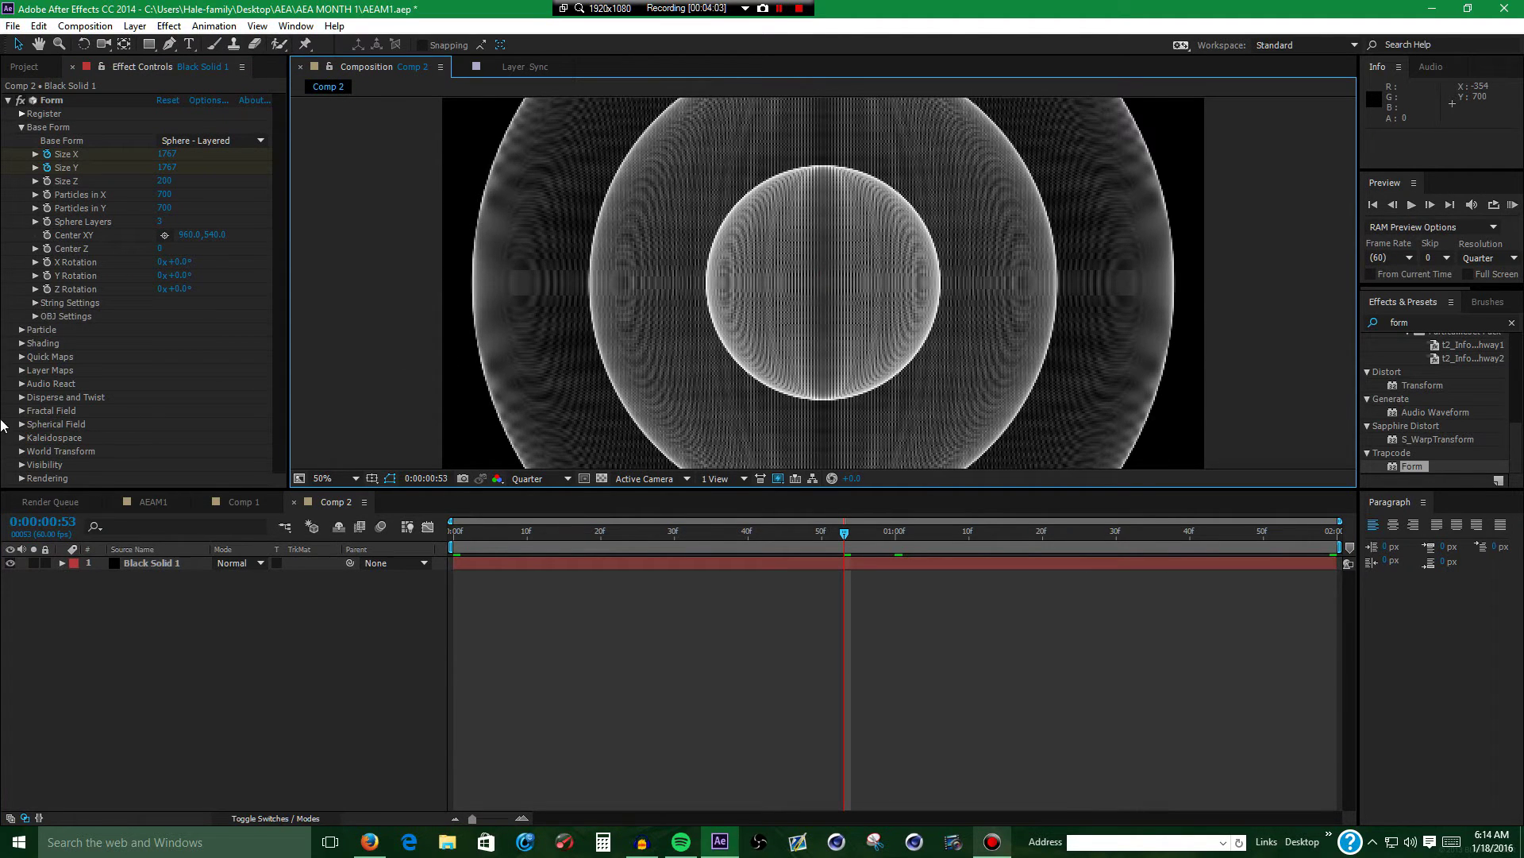
Set Form's Fractal Field Displace to 69.
{"action": "left_click", "coordinate": [27, 416]}
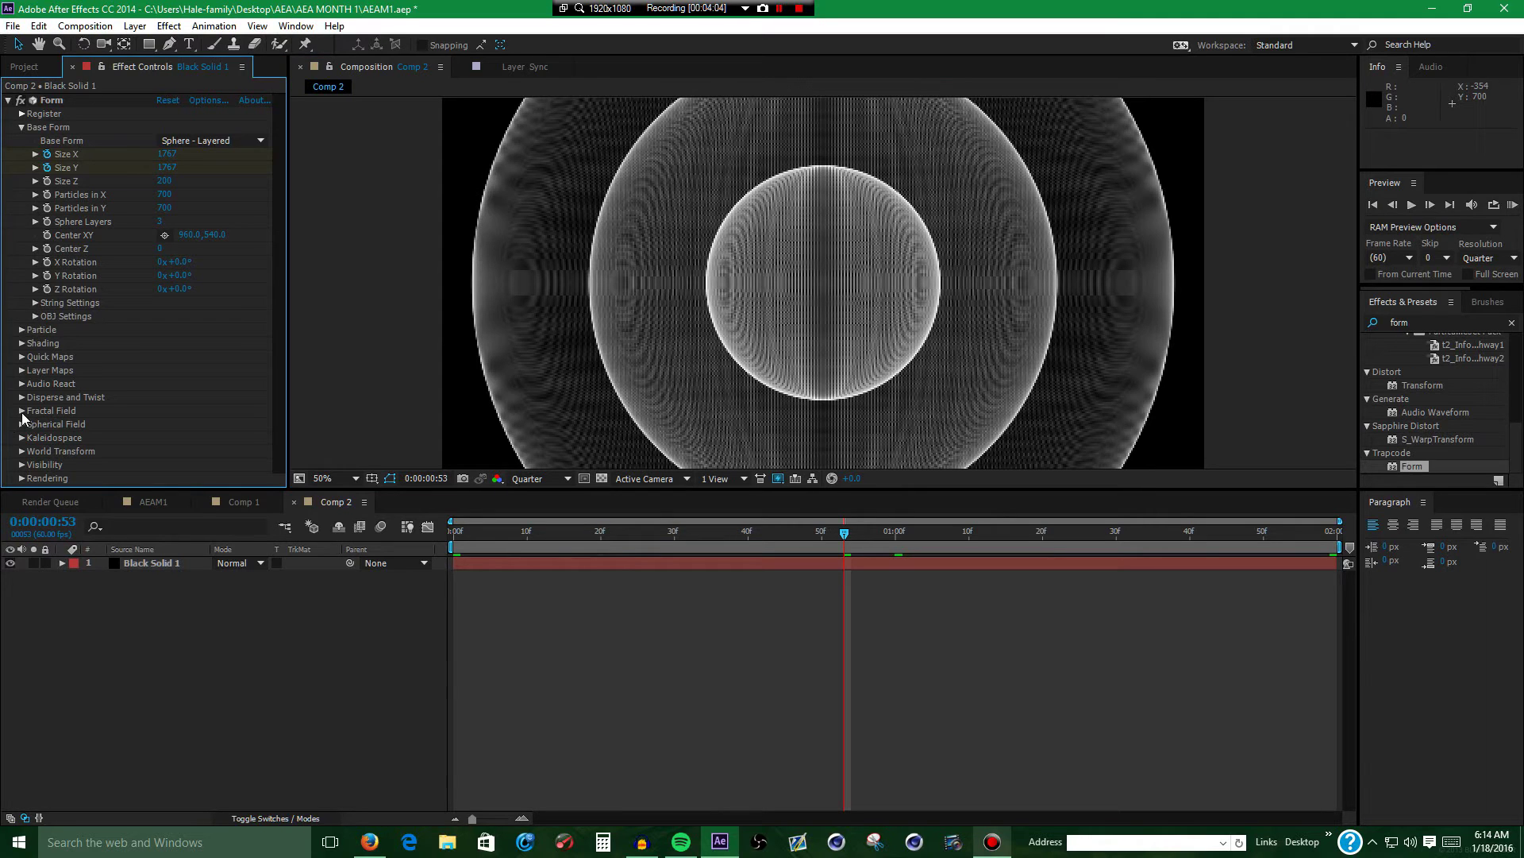
{"action": "left_click", "coordinate": [21, 411]}
{"action": "scroll", "coordinate": [21, 412], "scroll_direction": "down", "scroll_amount": 4}
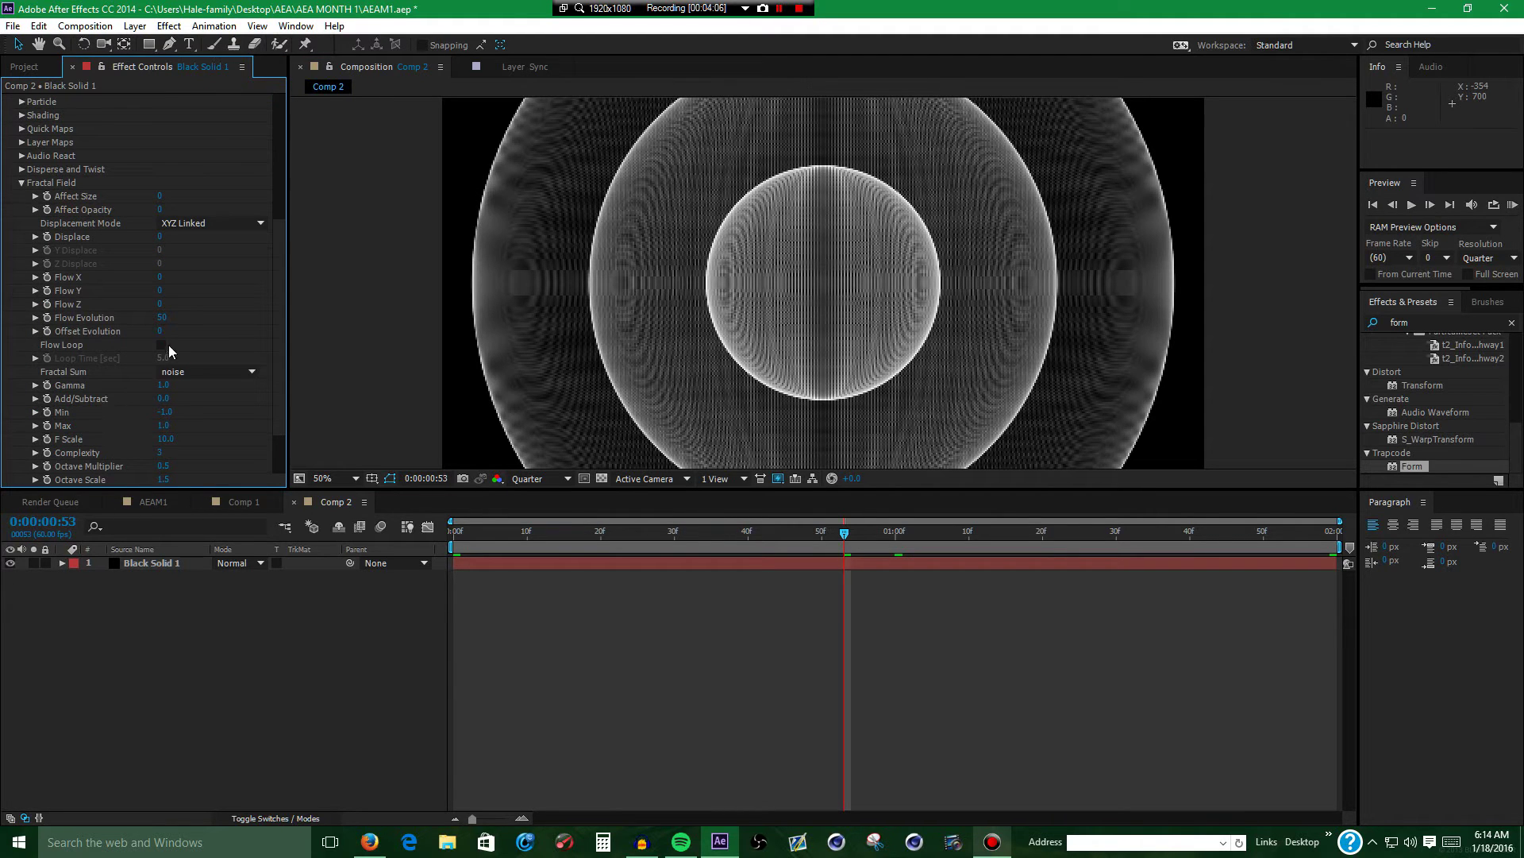
{"action": "left_click", "coordinate": [160, 238]}
{"action": "type", "text": "69"}
{"action": "key", "text": "Return"}
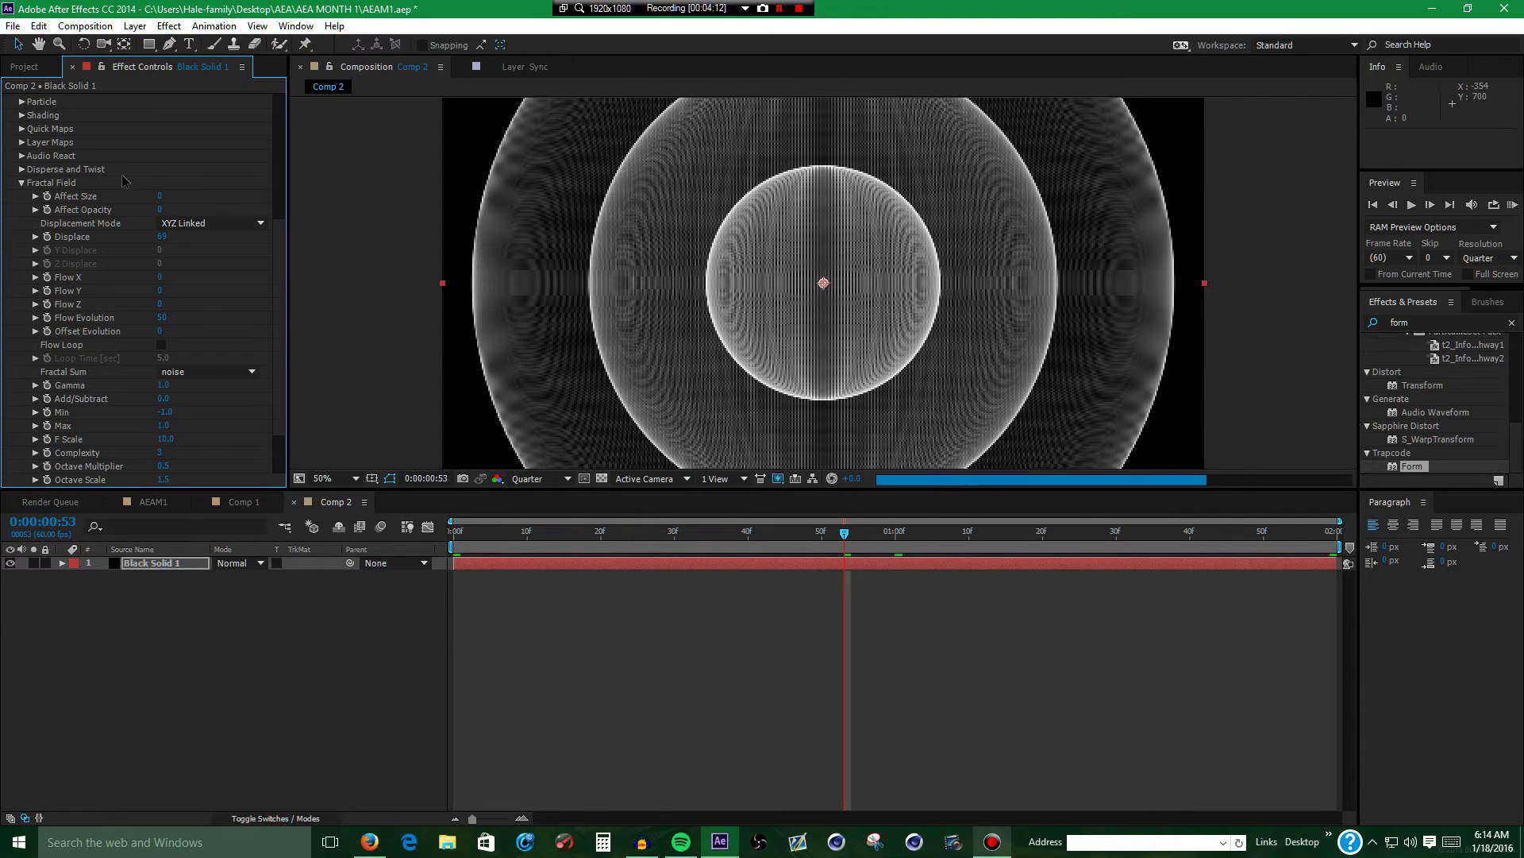
Set Form's Base Form Sphere Layers to 2.
{"action": "scroll", "coordinate": [109, 184], "scroll_direction": "up", "scroll_amount": 5}
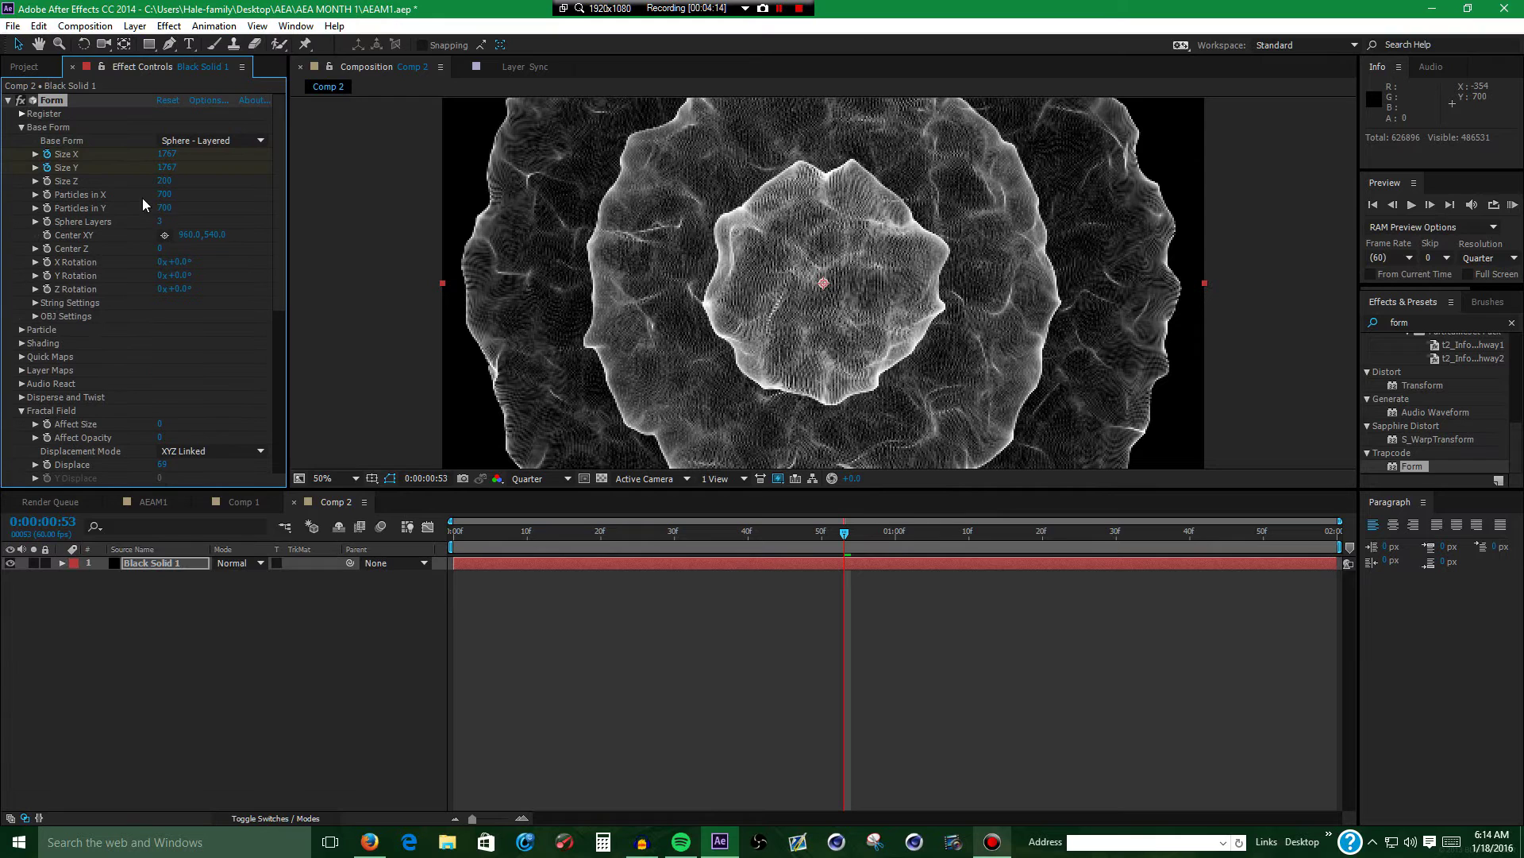
{"action": "left_click", "coordinate": [159, 222]}
{"action": "key", "text": "Return"}
Show Black Solid 1's keyframed properties plus Opacity, and keyframe Opacity at 0:00.
{"action": "left_click", "coordinate": [154, 563]}
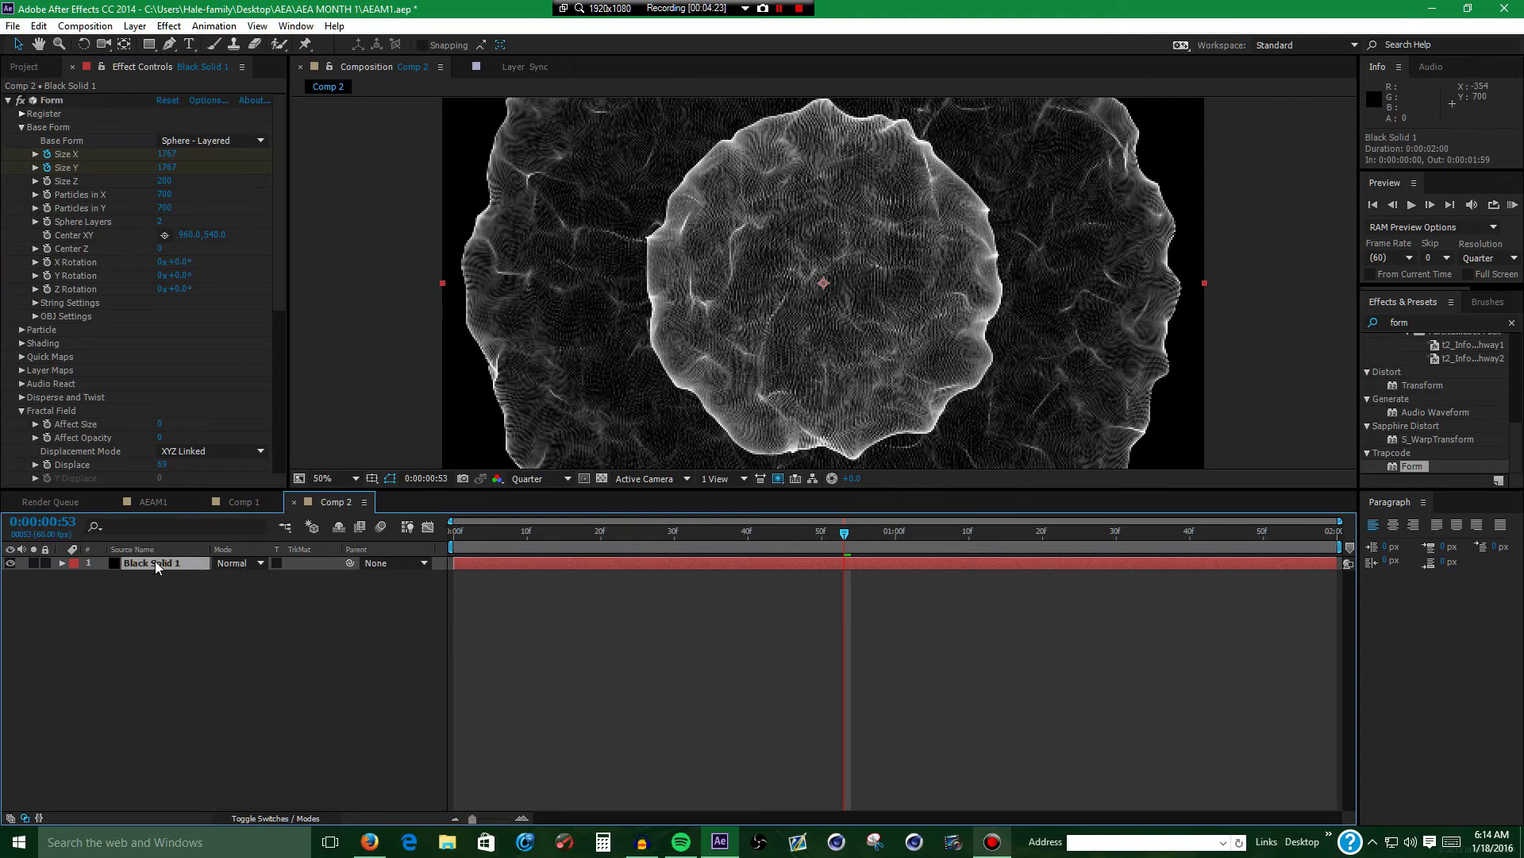
{"action": "key", "text": "u"}
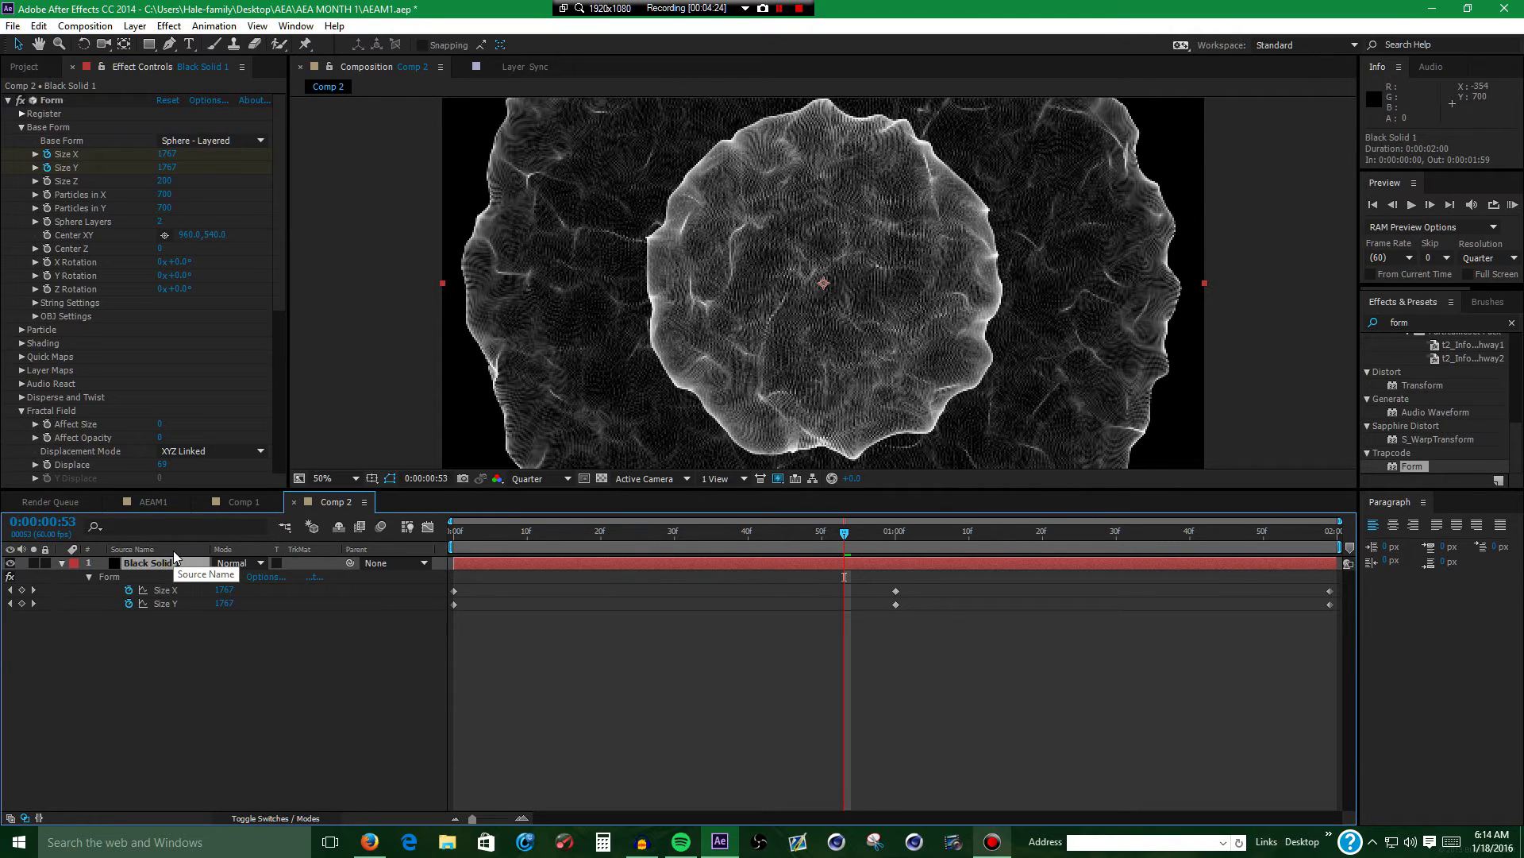
{"action": "key", "text": "shift+t"}
{"action": "key", "text": "Home"}
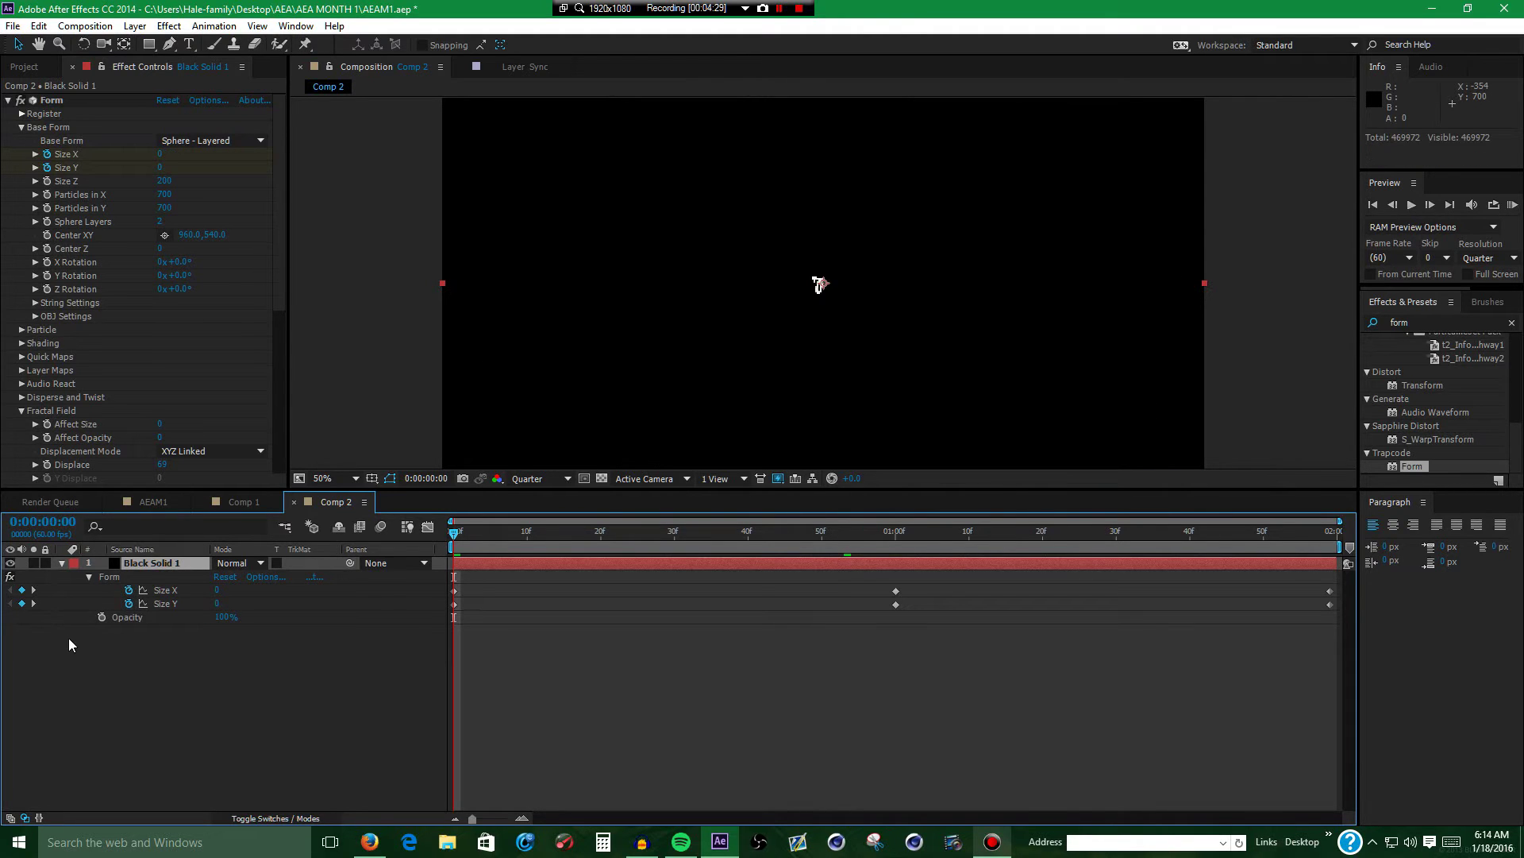
{"action": "left_click", "coordinate": [99, 617]}
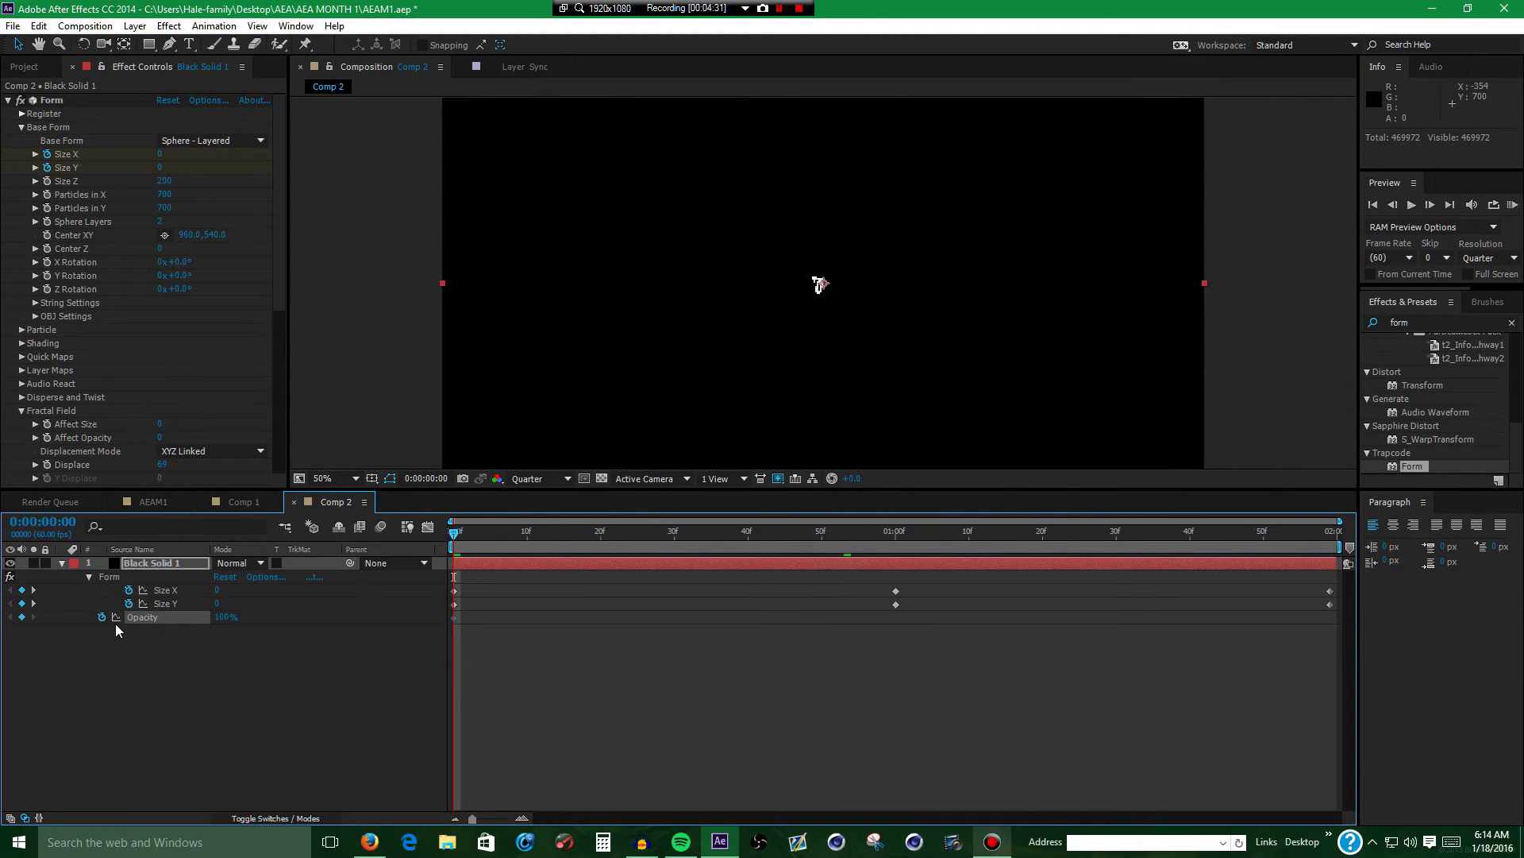
Set Opacity to 75% at one second and 0% at the end, then preview.
{"action": "key", "text": "k"}
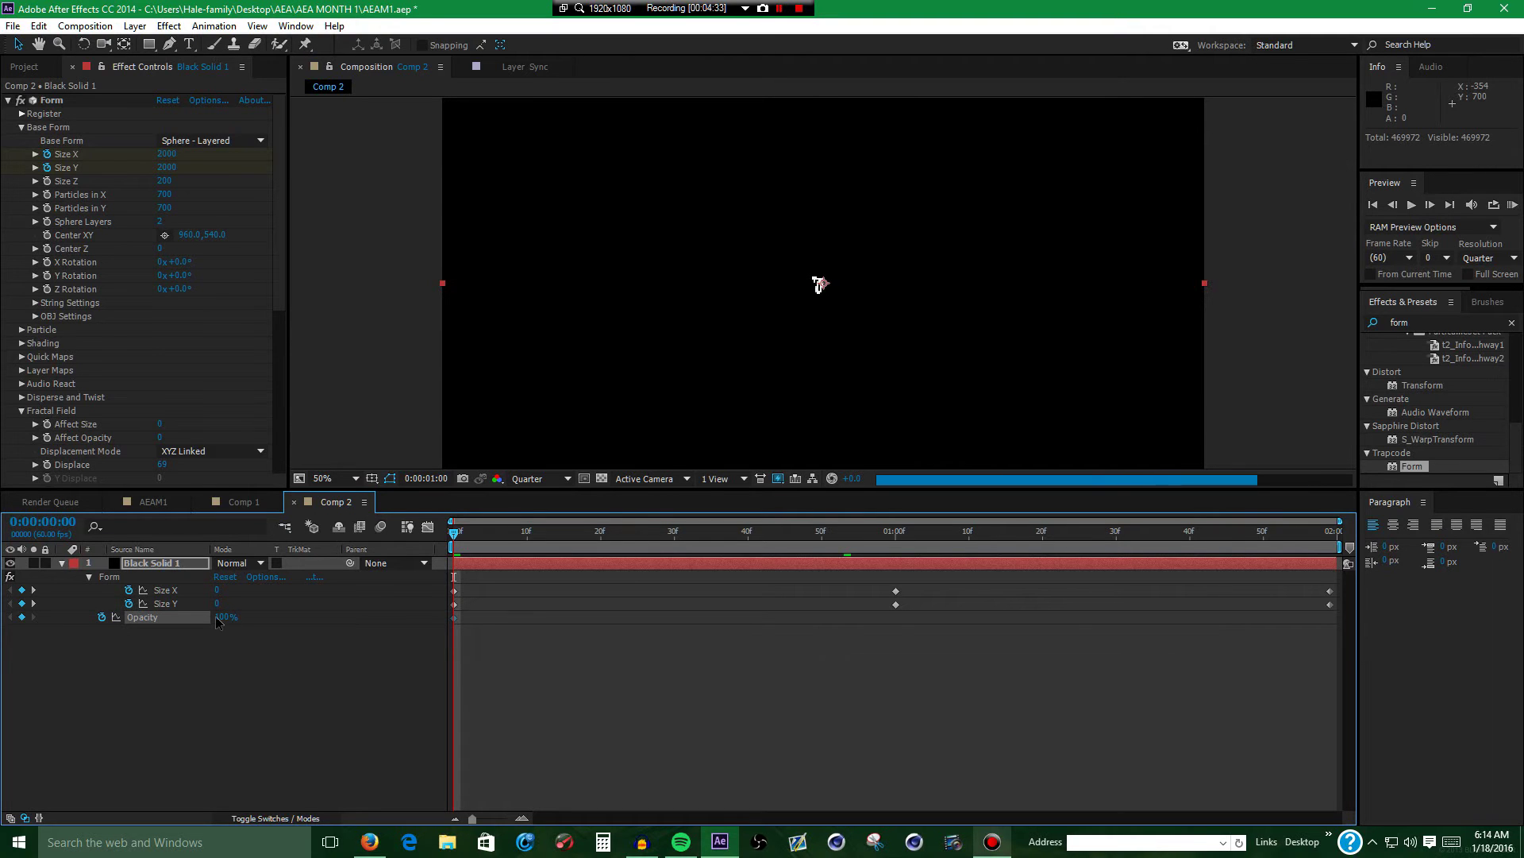
{"action": "left_click", "coordinate": [217, 620]}
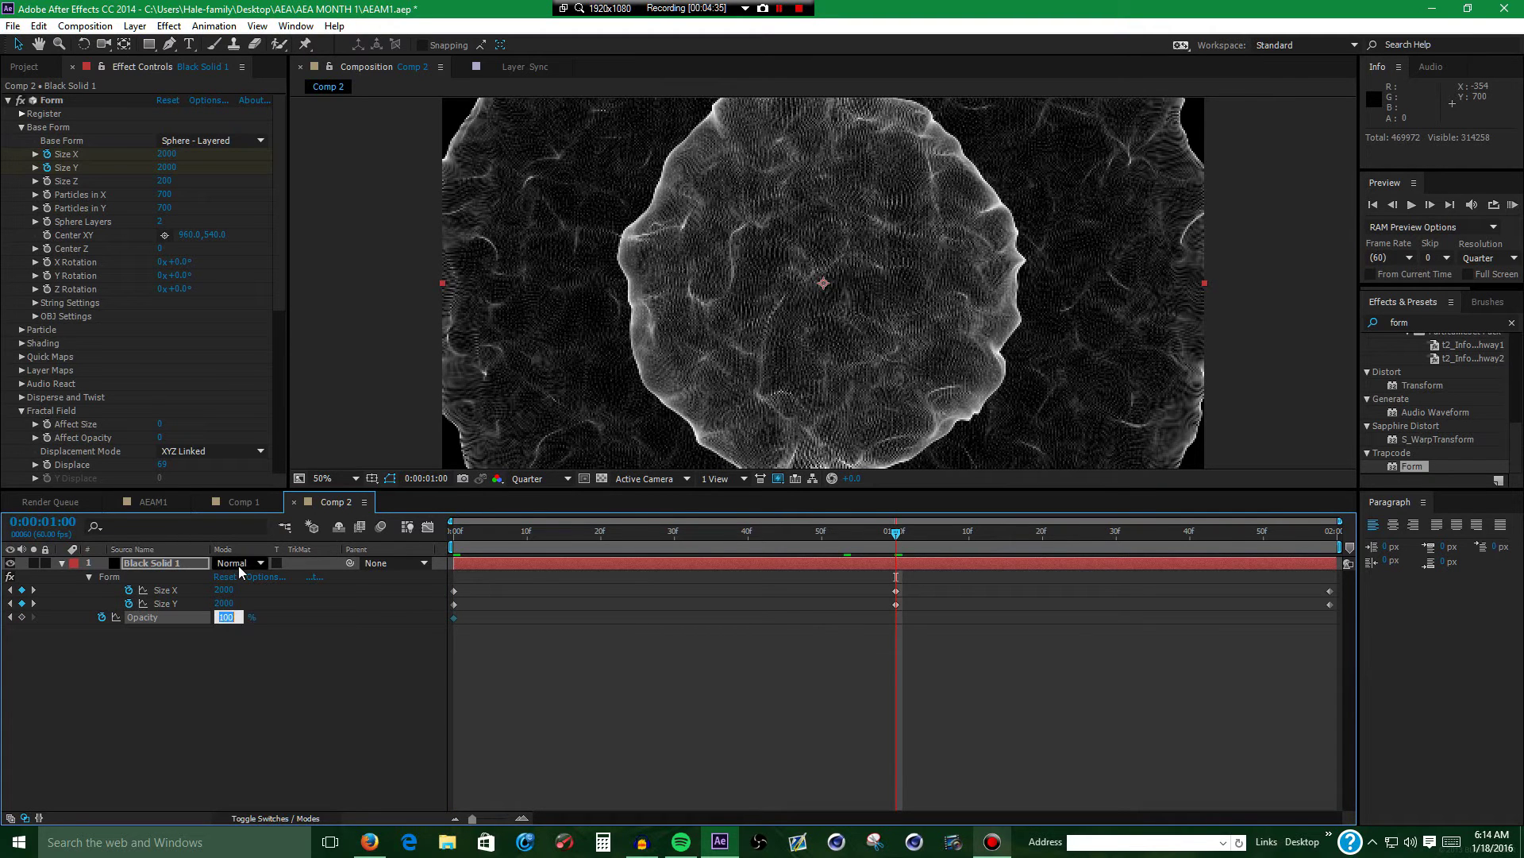
{"action": "type", "text": "75"}
{"action": "key", "text": "Return"}
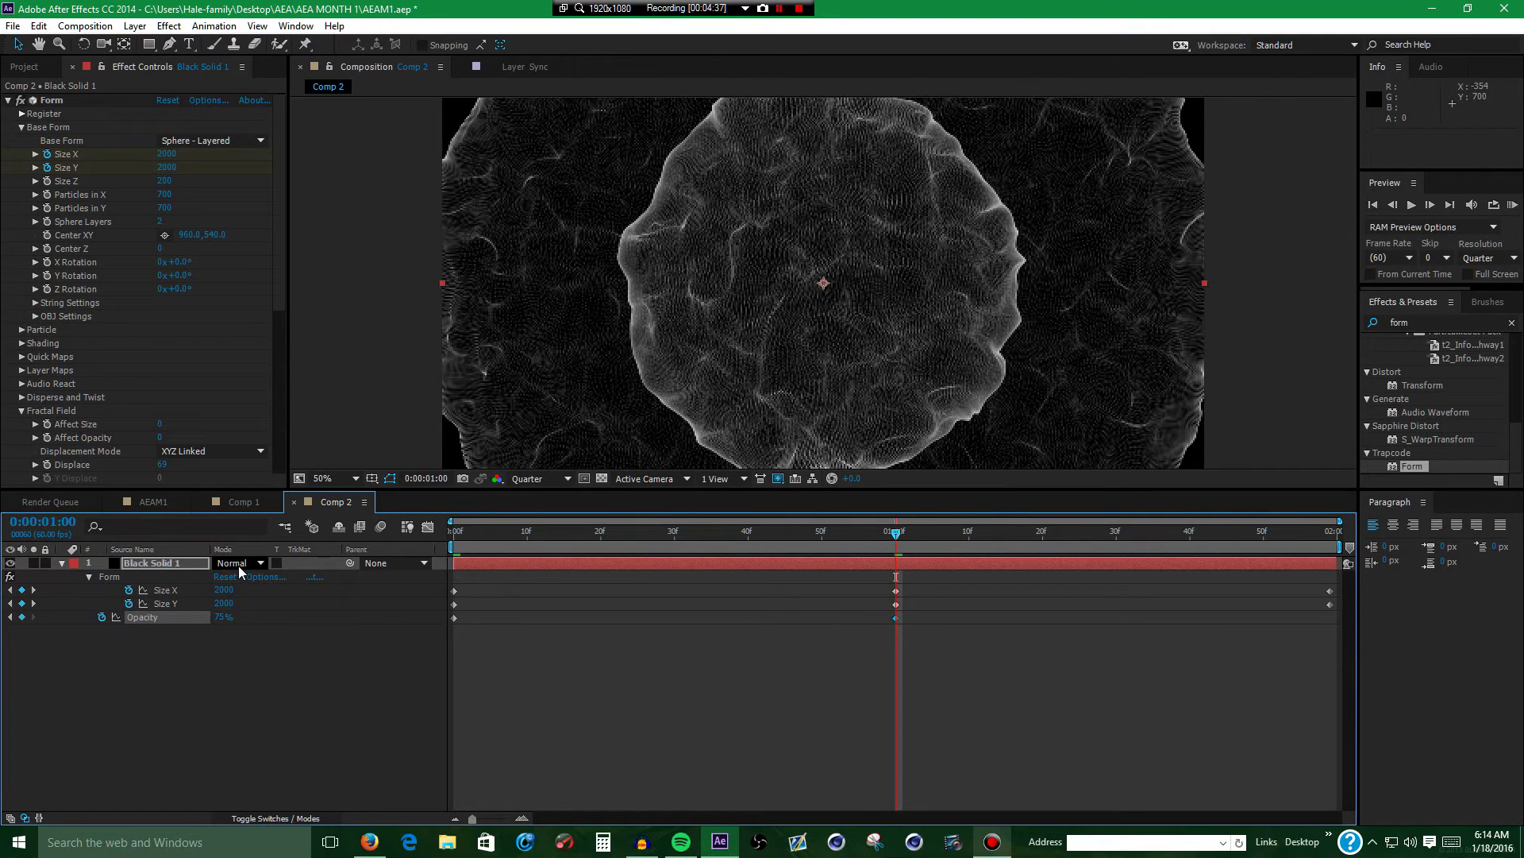
{"action": "key", "text": "k"}
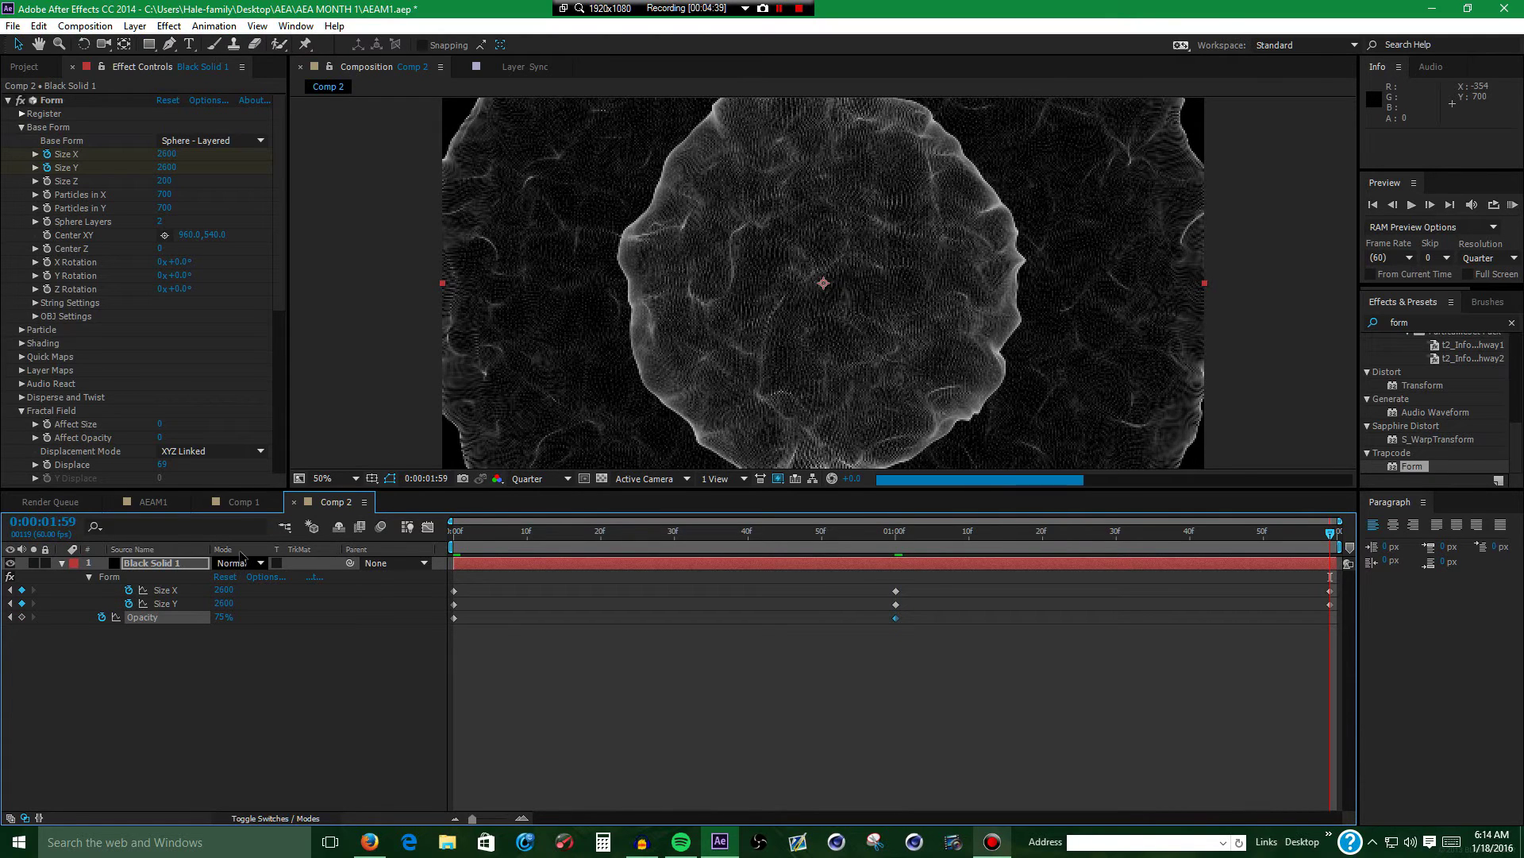
{"action": "left_click", "coordinate": [220, 617]}
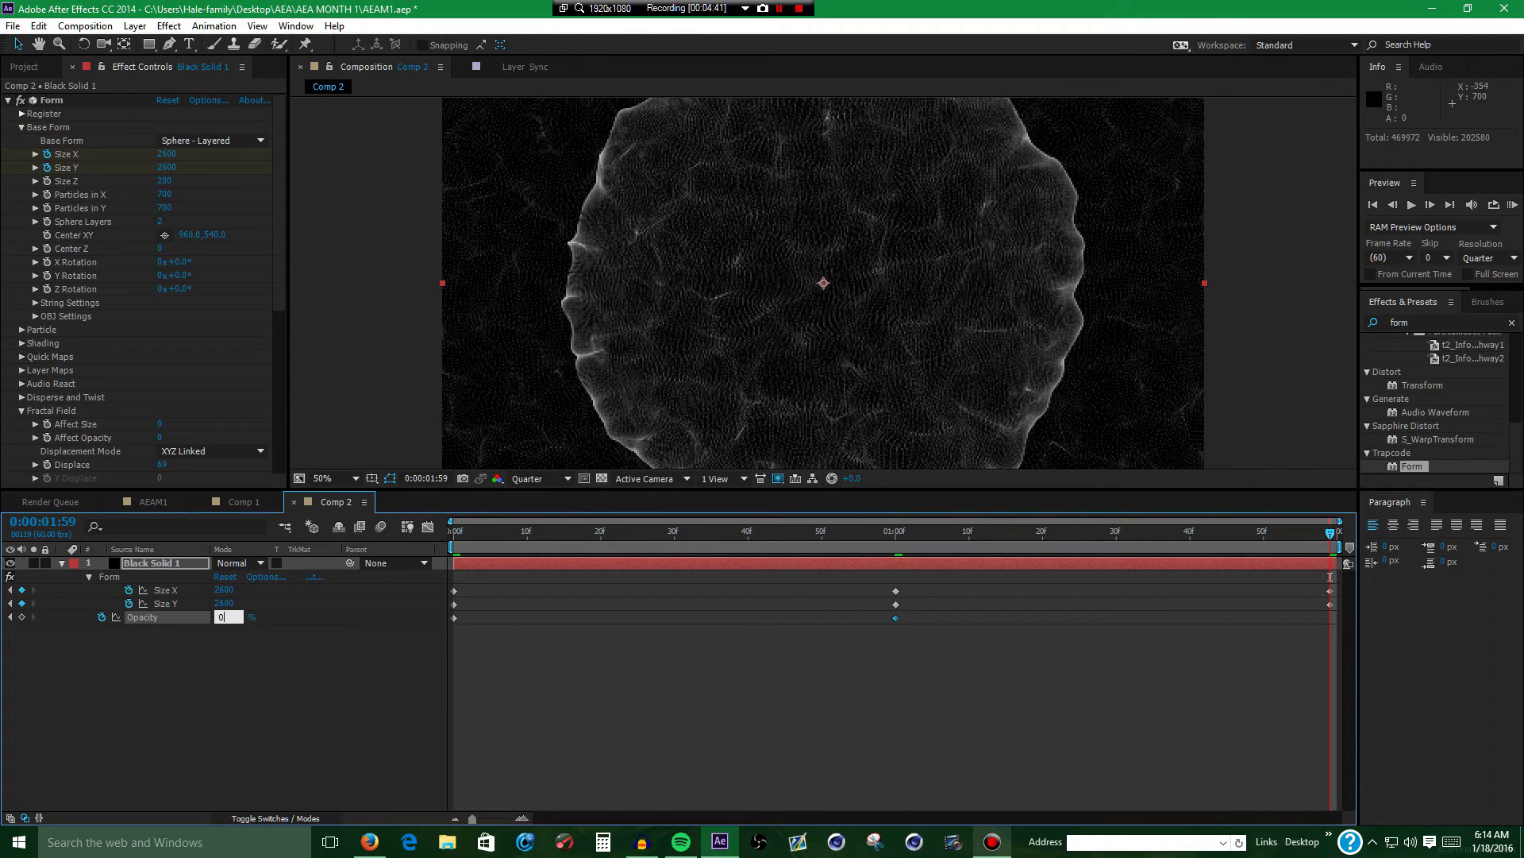
{"action": "key", "text": "Return"}
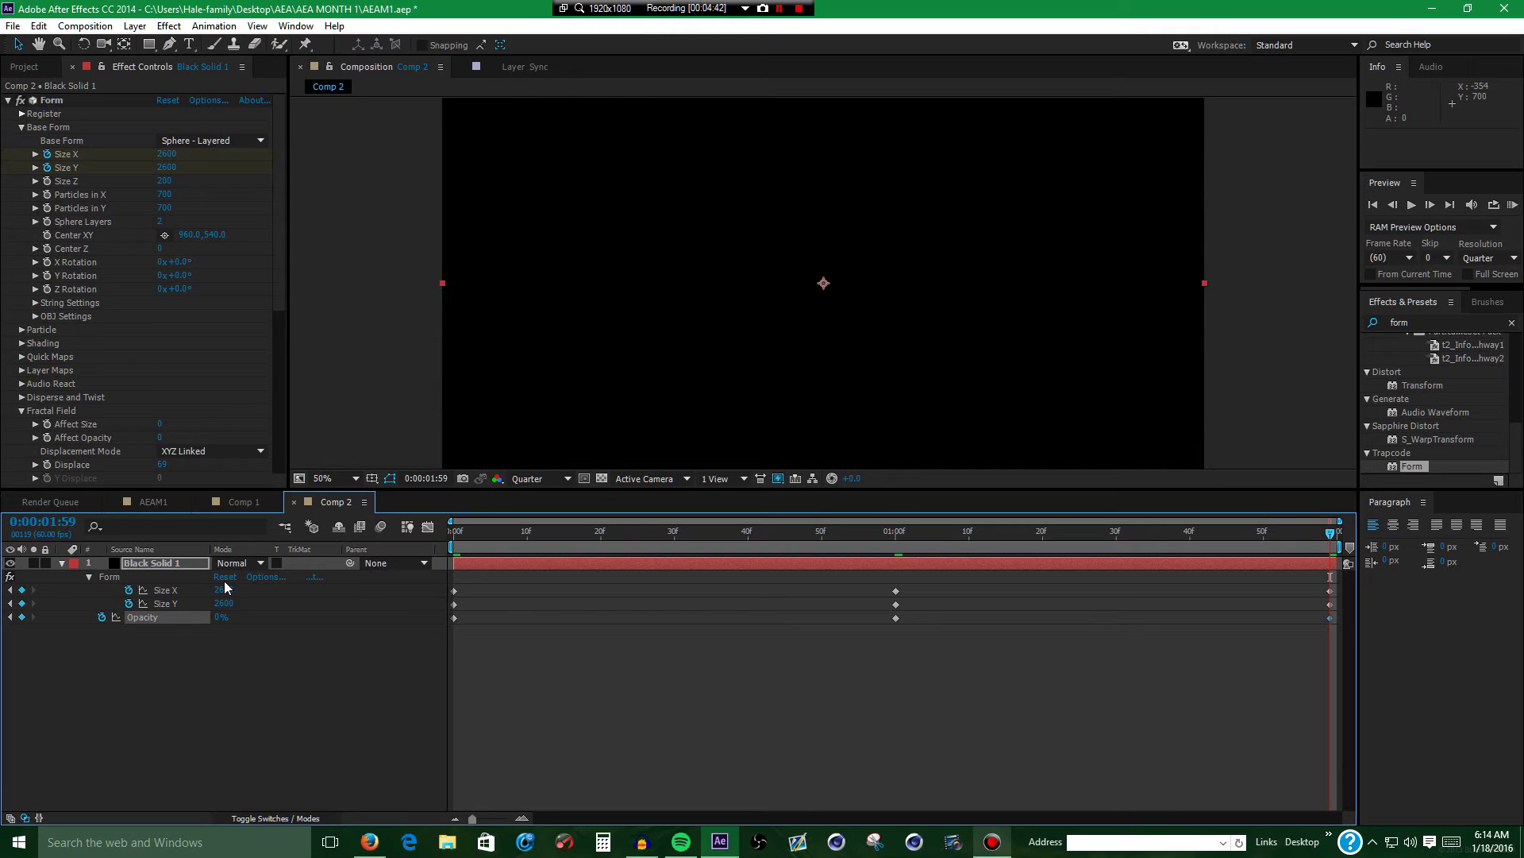
{"action": "key", "text": "KP_0"}
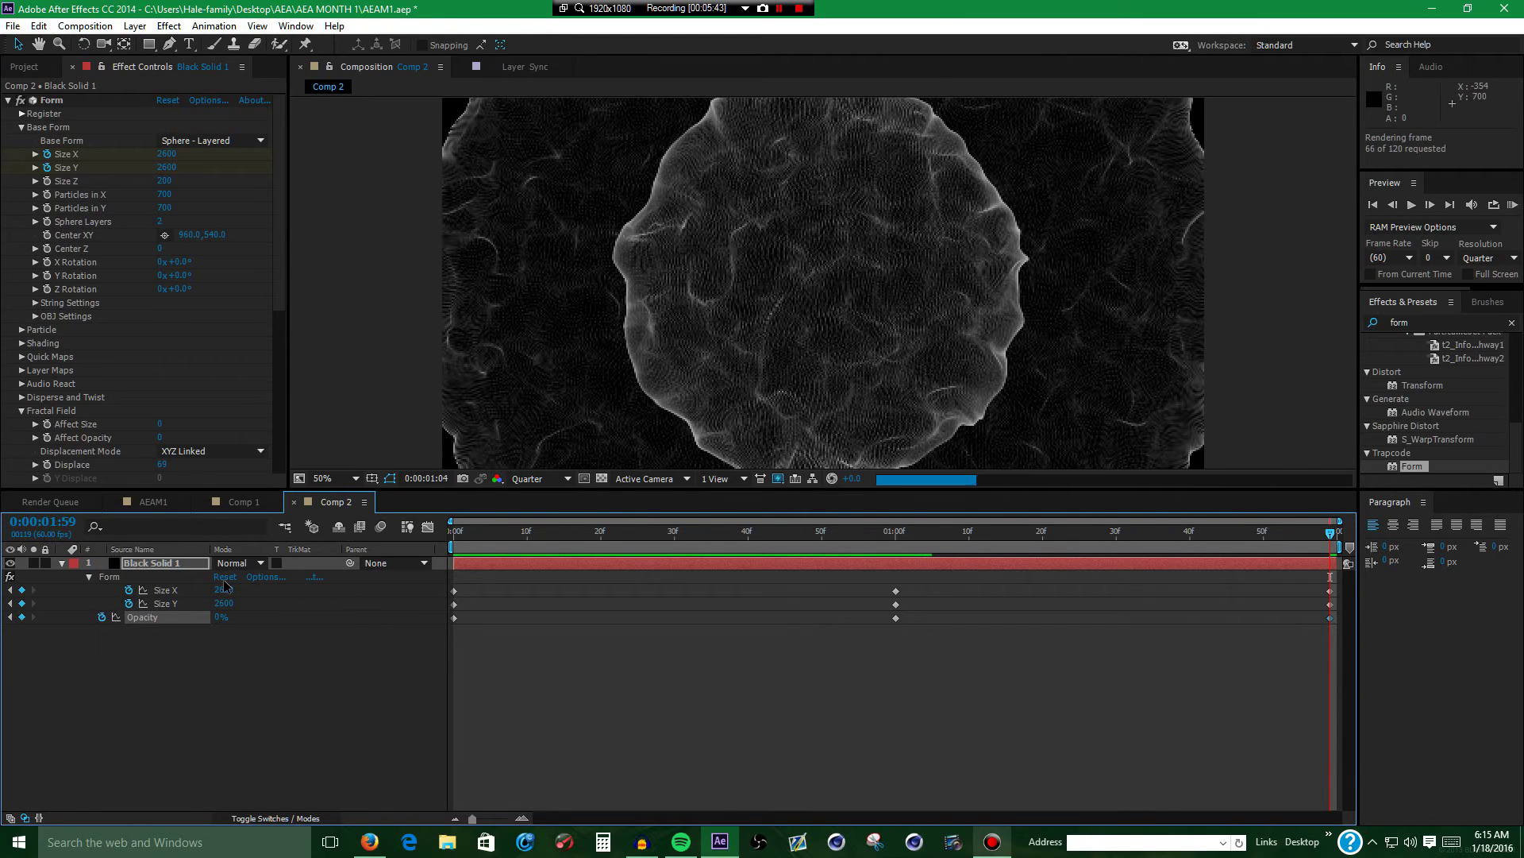
{"action": "key", "text": "space"}
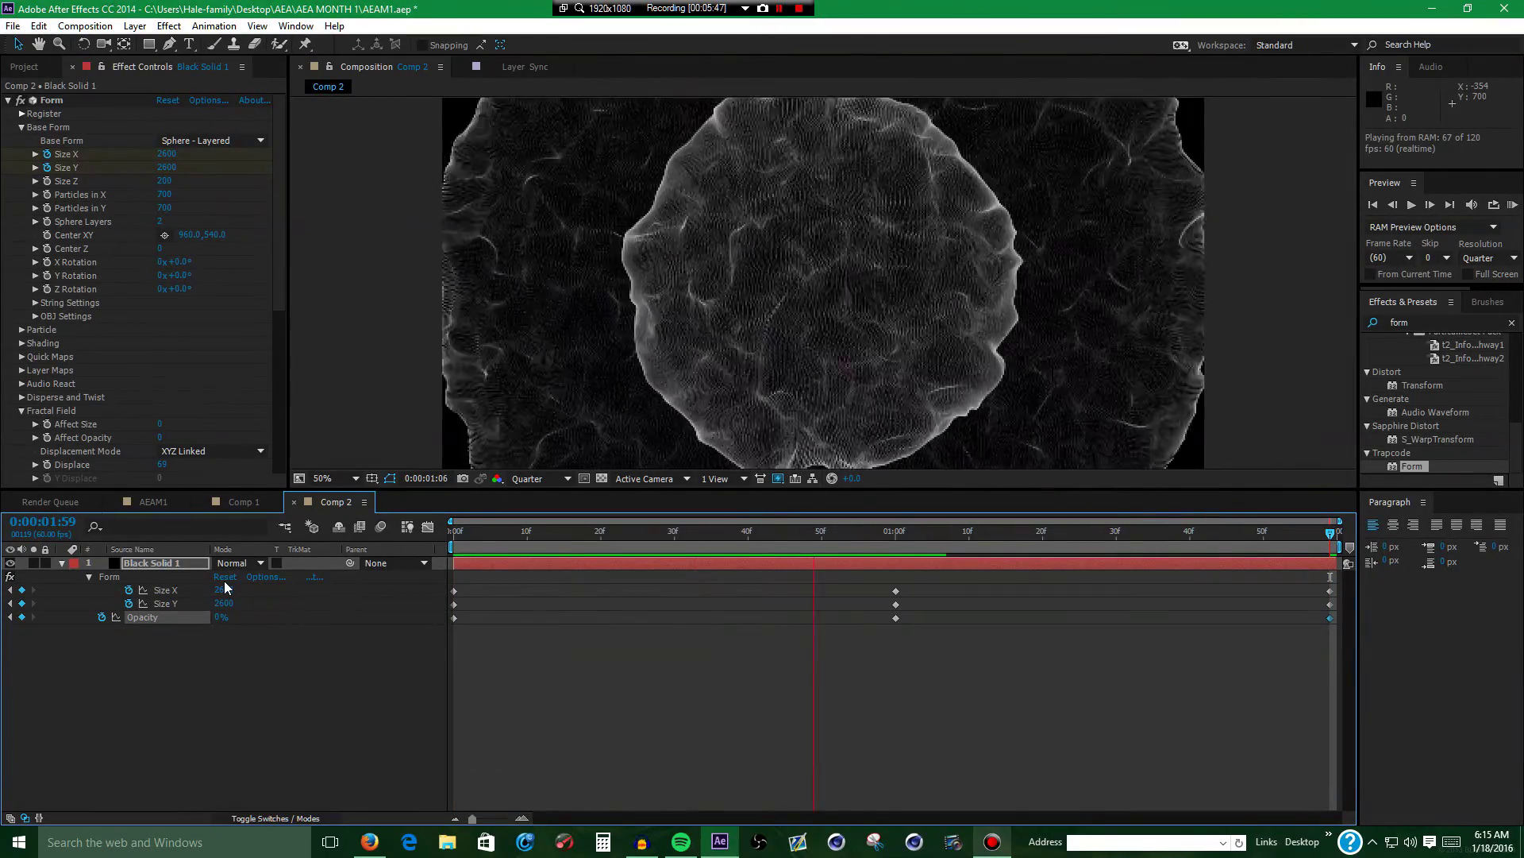
{"action": "key", "text": "space"}
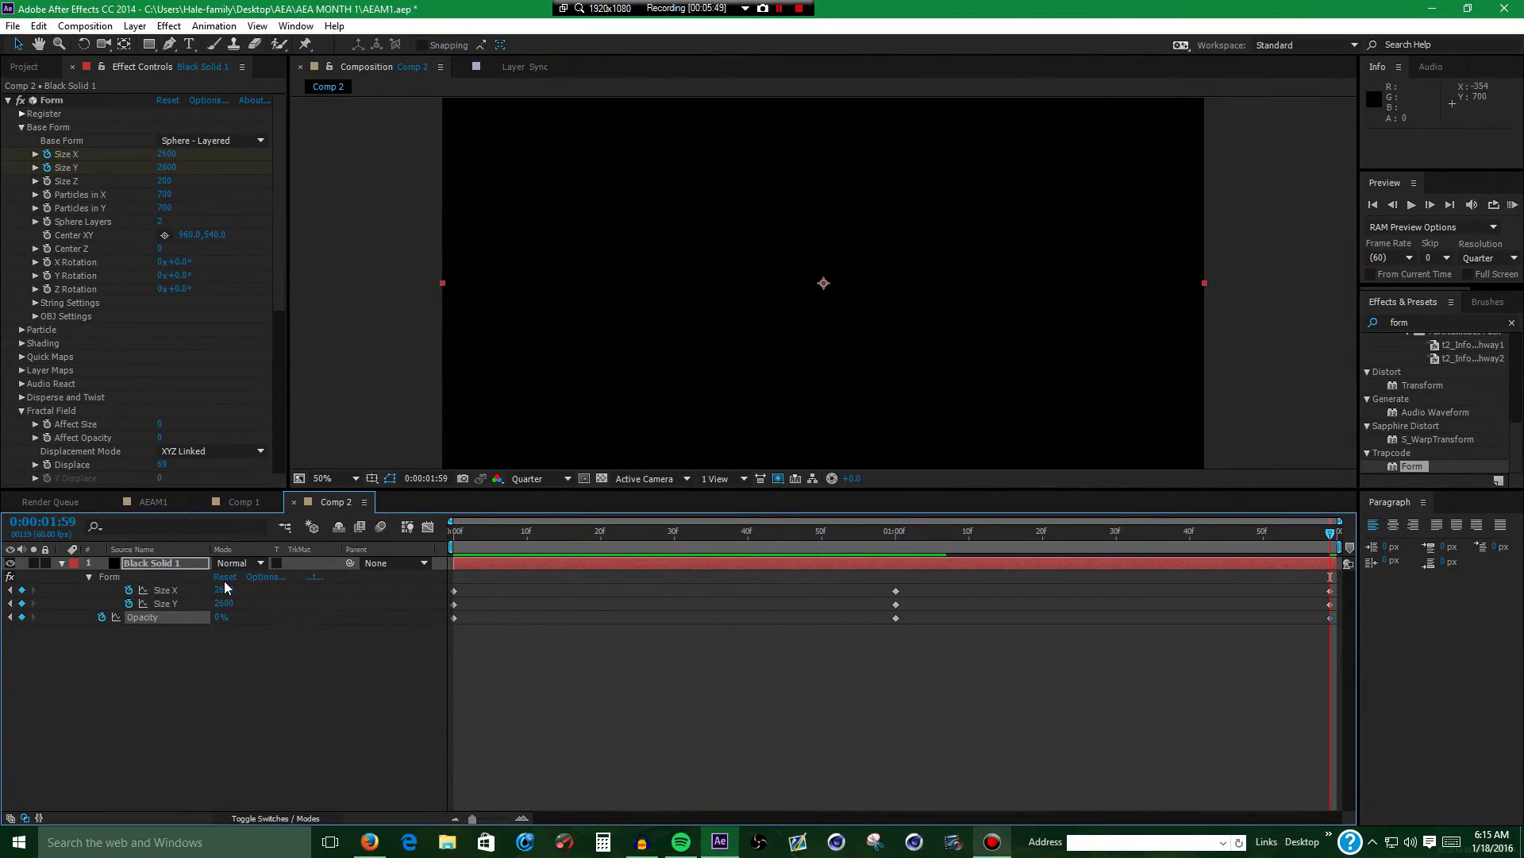
Search Effects & Presets for 'vc' and select VC Color Vibrance.
{"action": "left_click", "coordinate": [1441, 321]}
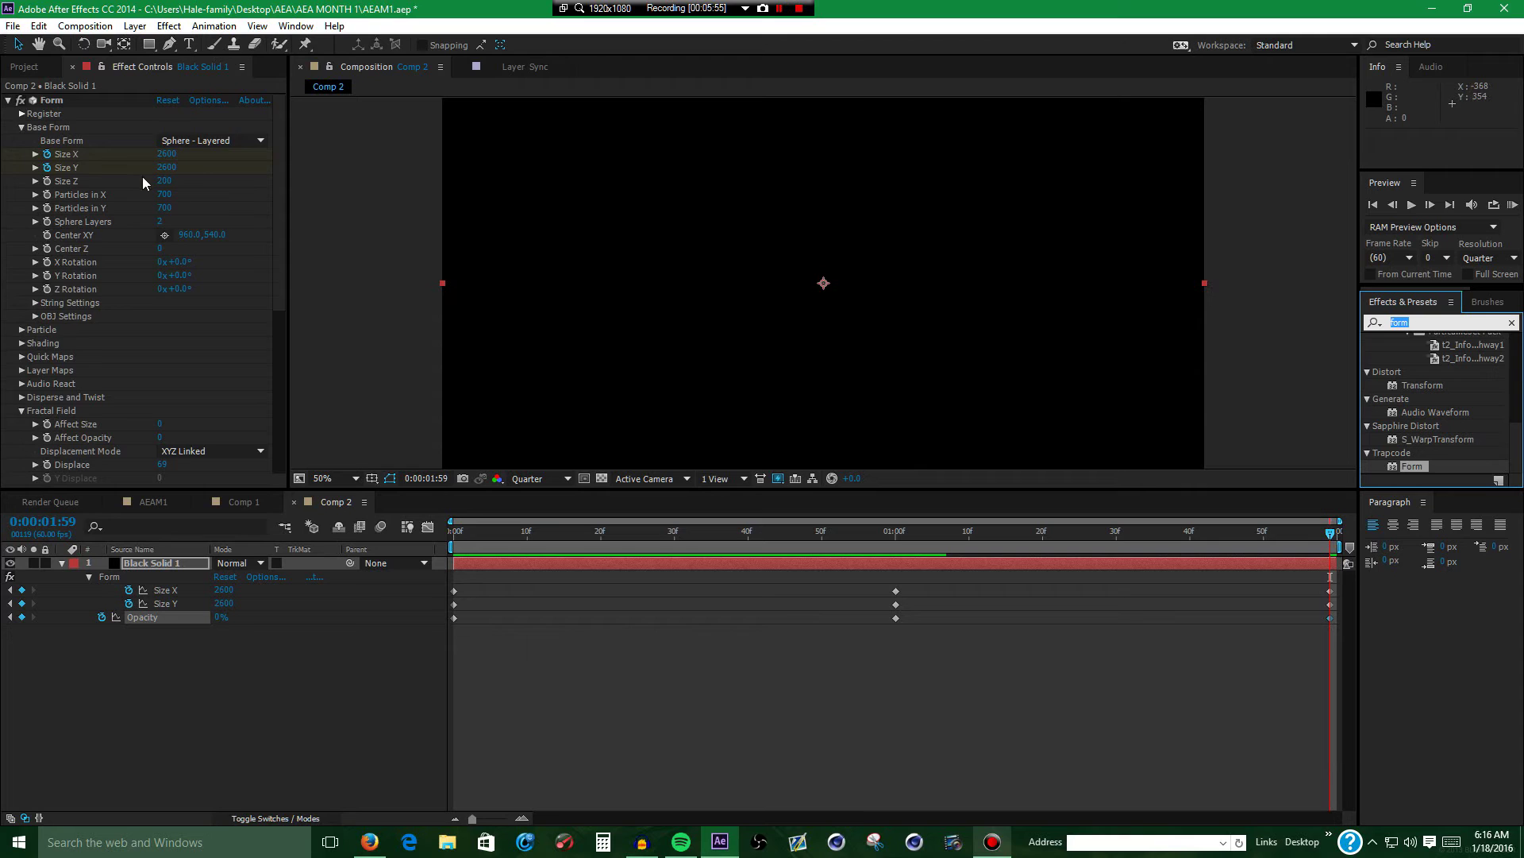
{"action": "scroll", "coordinate": [151, 222], "scroll_direction": "down", "scroll_amount": 3}
{"action": "type", "text": "vc"}
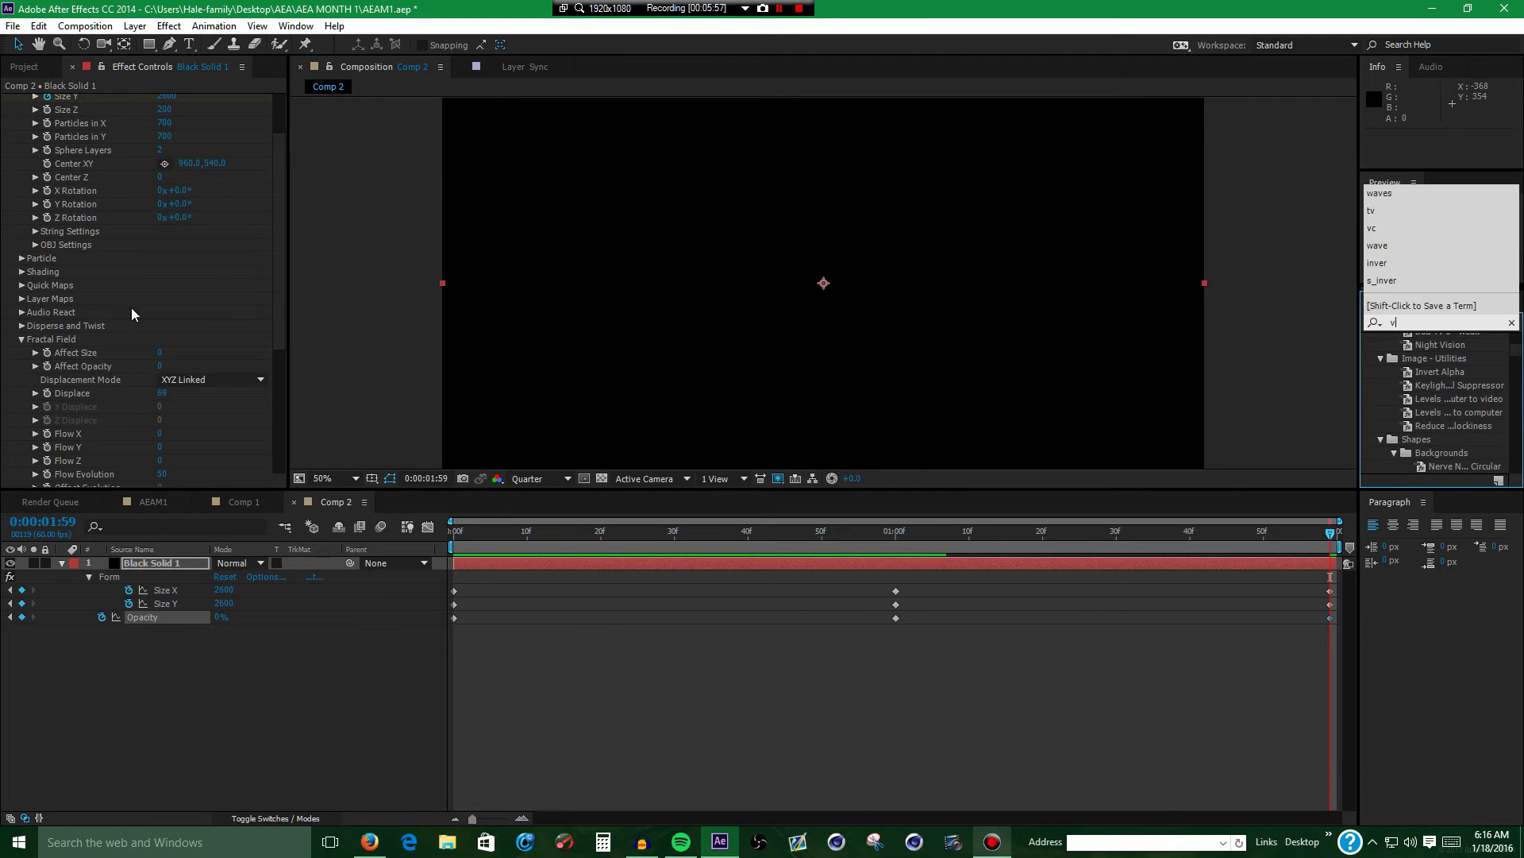
{"action": "left_click", "coordinate": [1391, 376]}
Apply VC Color Vibrance below Form and set its Color to yellow #EFD600.
{"action": "left_click_drag", "start_coordinate": [1391, 378], "coordinate": [136, 459]}
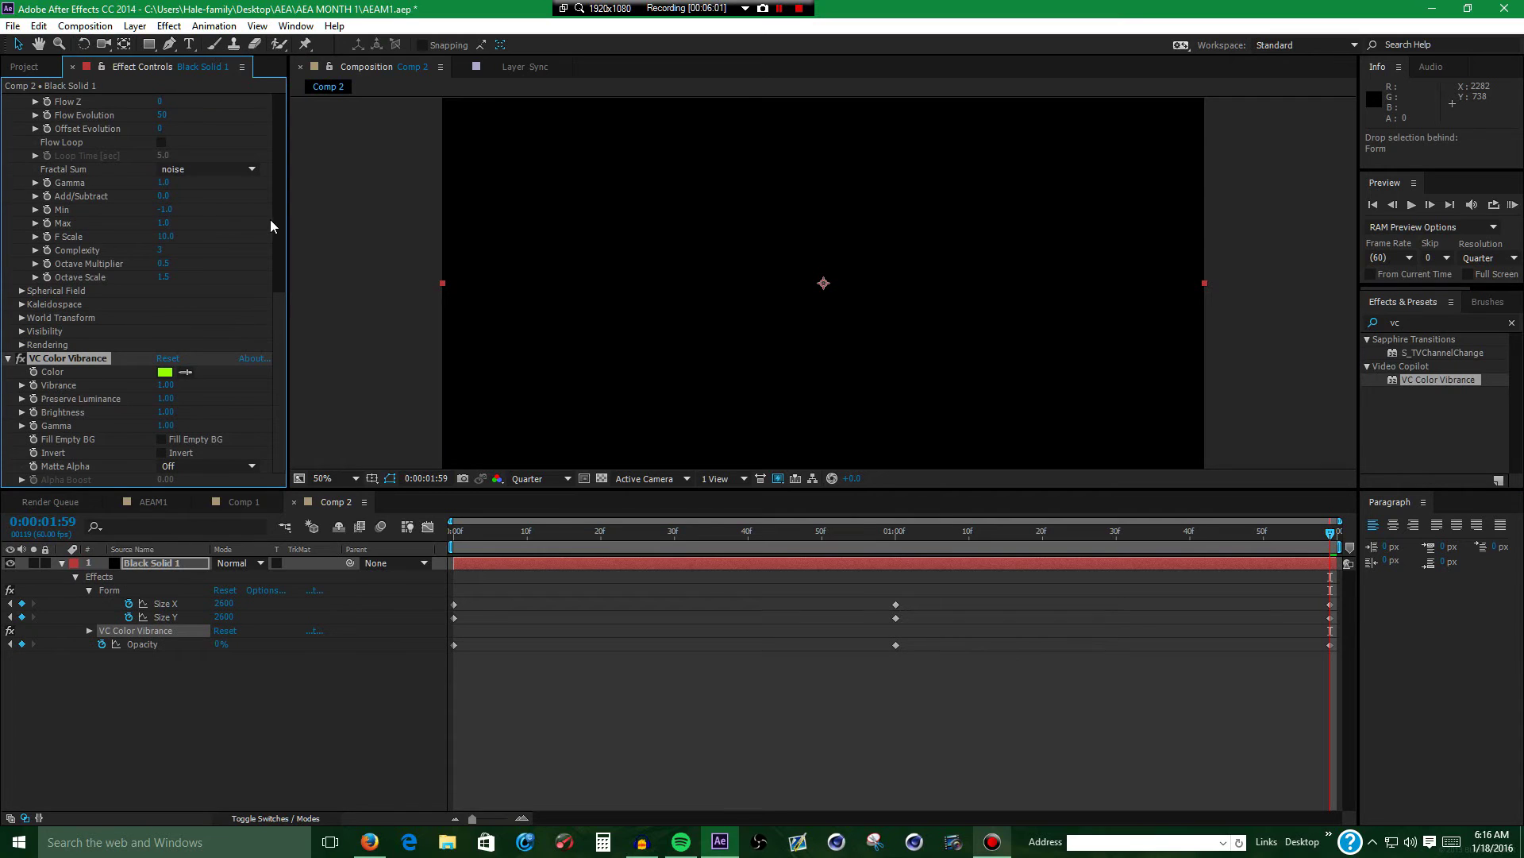
{"action": "left_click", "coordinate": [792, 555]}
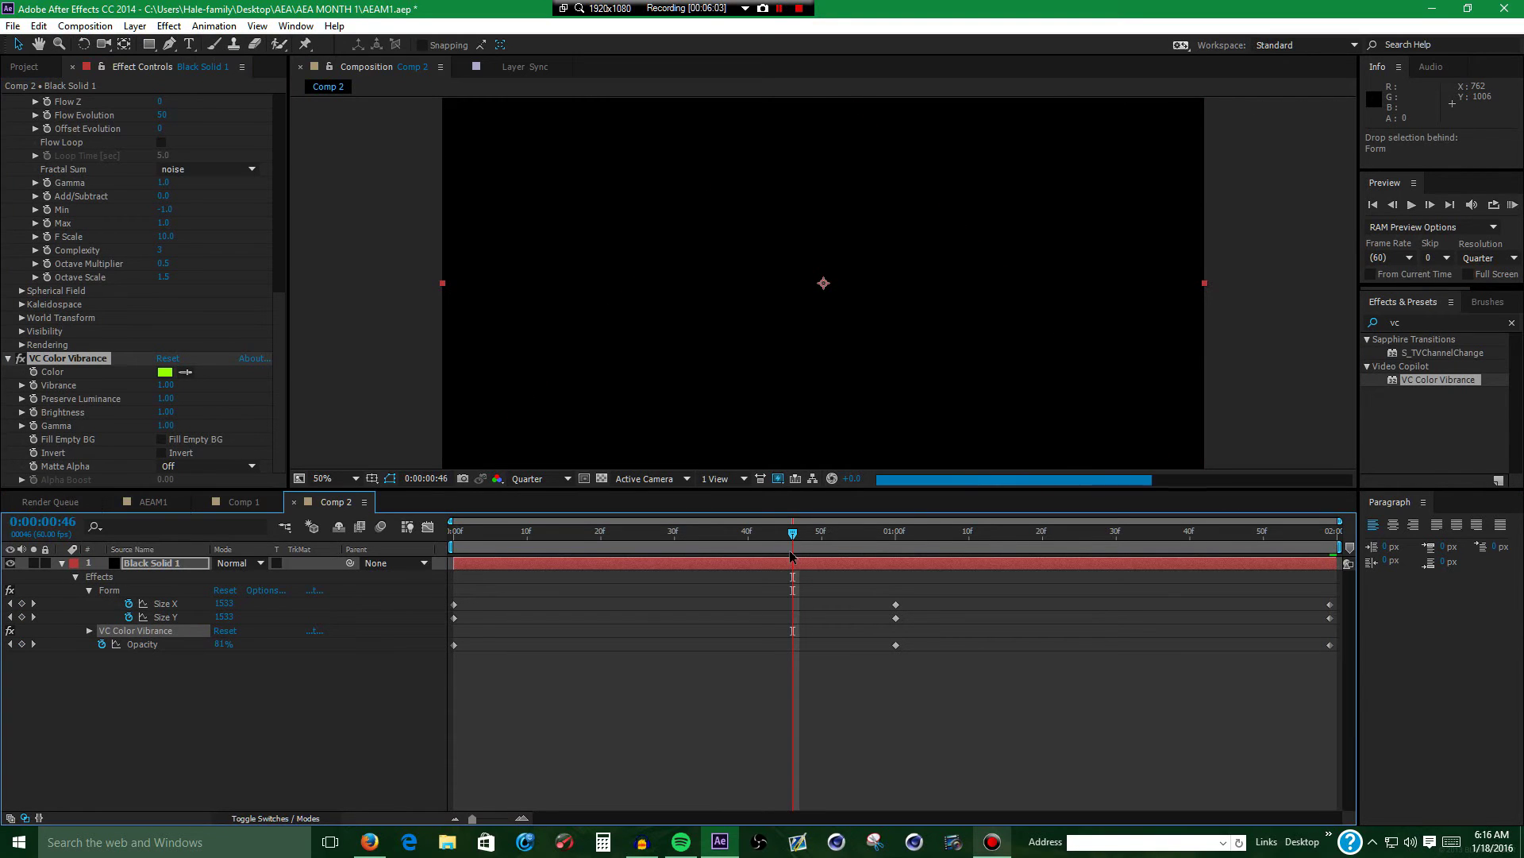
{"action": "left_click", "coordinate": [165, 373]}
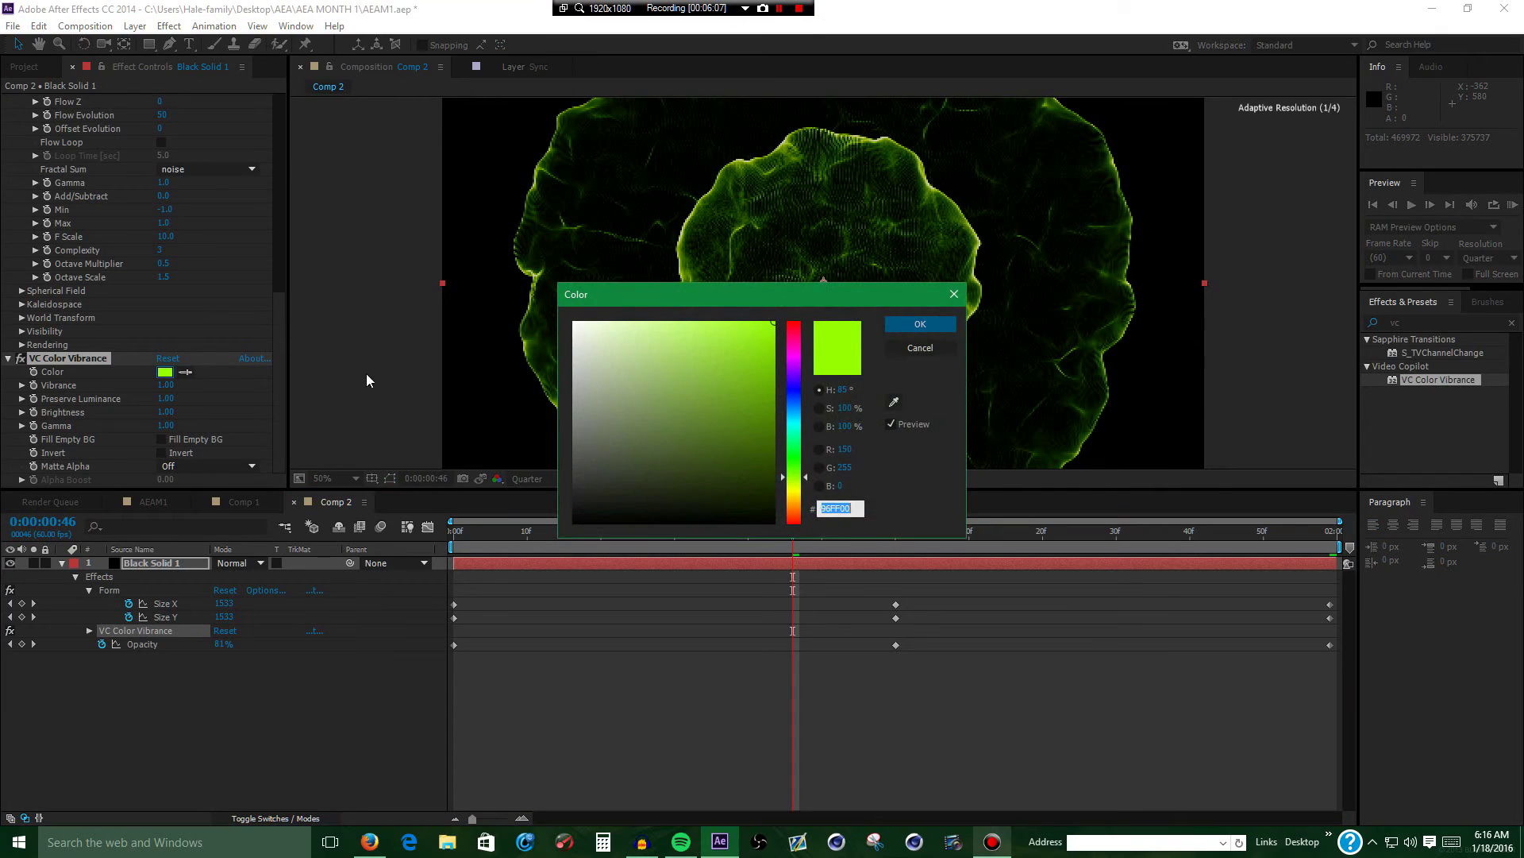
{"action": "left_click", "coordinate": [792, 399]}
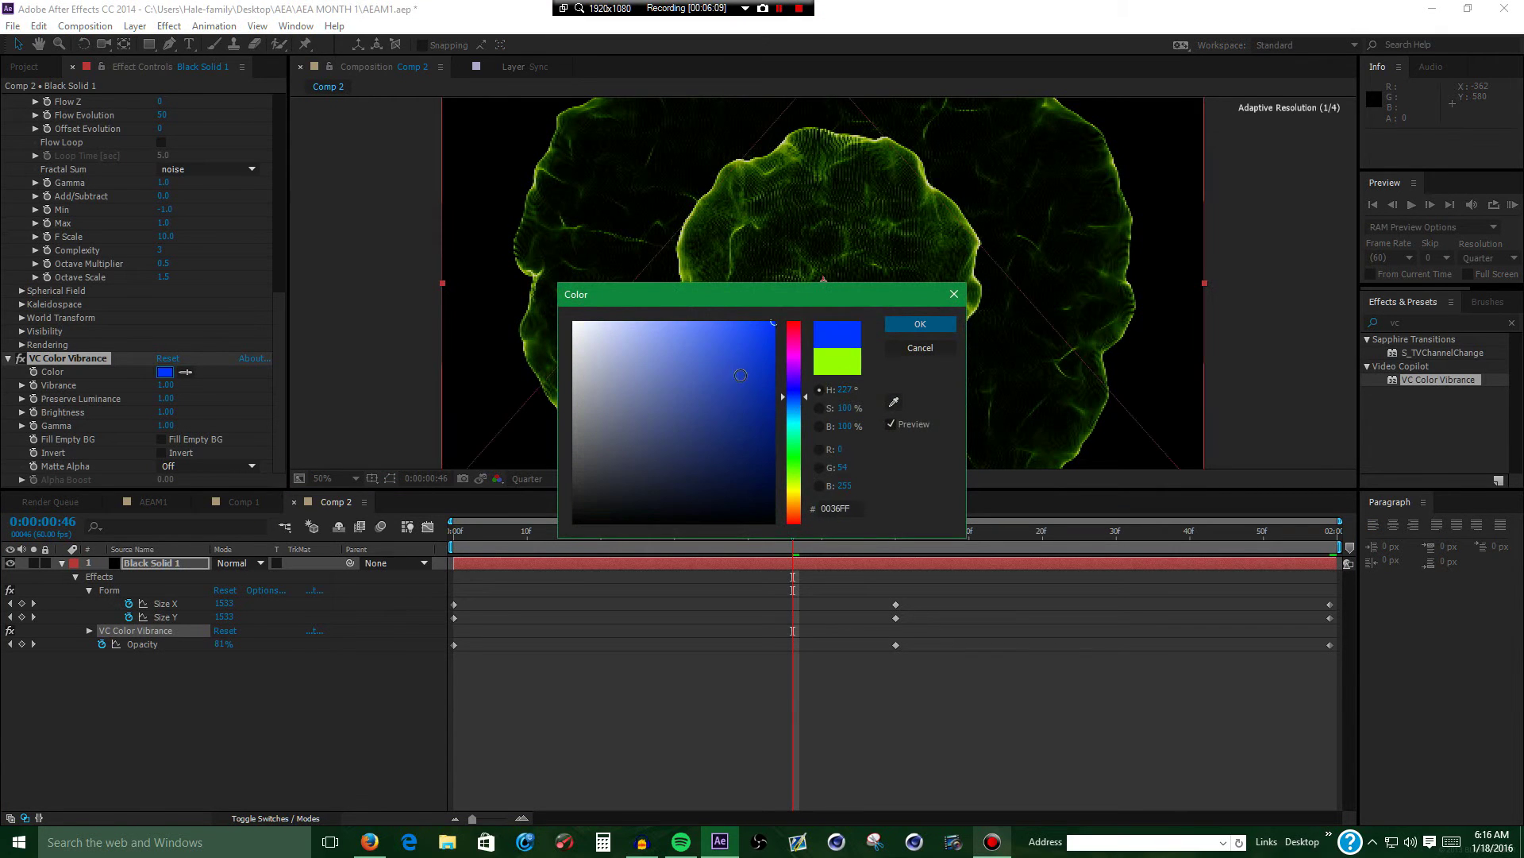
{"action": "mouse_move", "coordinate": [774, 468]}
{"action": "left_mouse_down"}
{"action": "mouse_move", "coordinate": [791, 484]}
{"action": "mouse_move", "coordinate": [759, 459]}
{"action": "mouse_move", "coordinate": [775, 333]}
{"action": "left_mouse_up"}
{"action": "left_click", "coordinate": [792, 494]}
{"action": "left_click", "coordinate": [894, 325]}
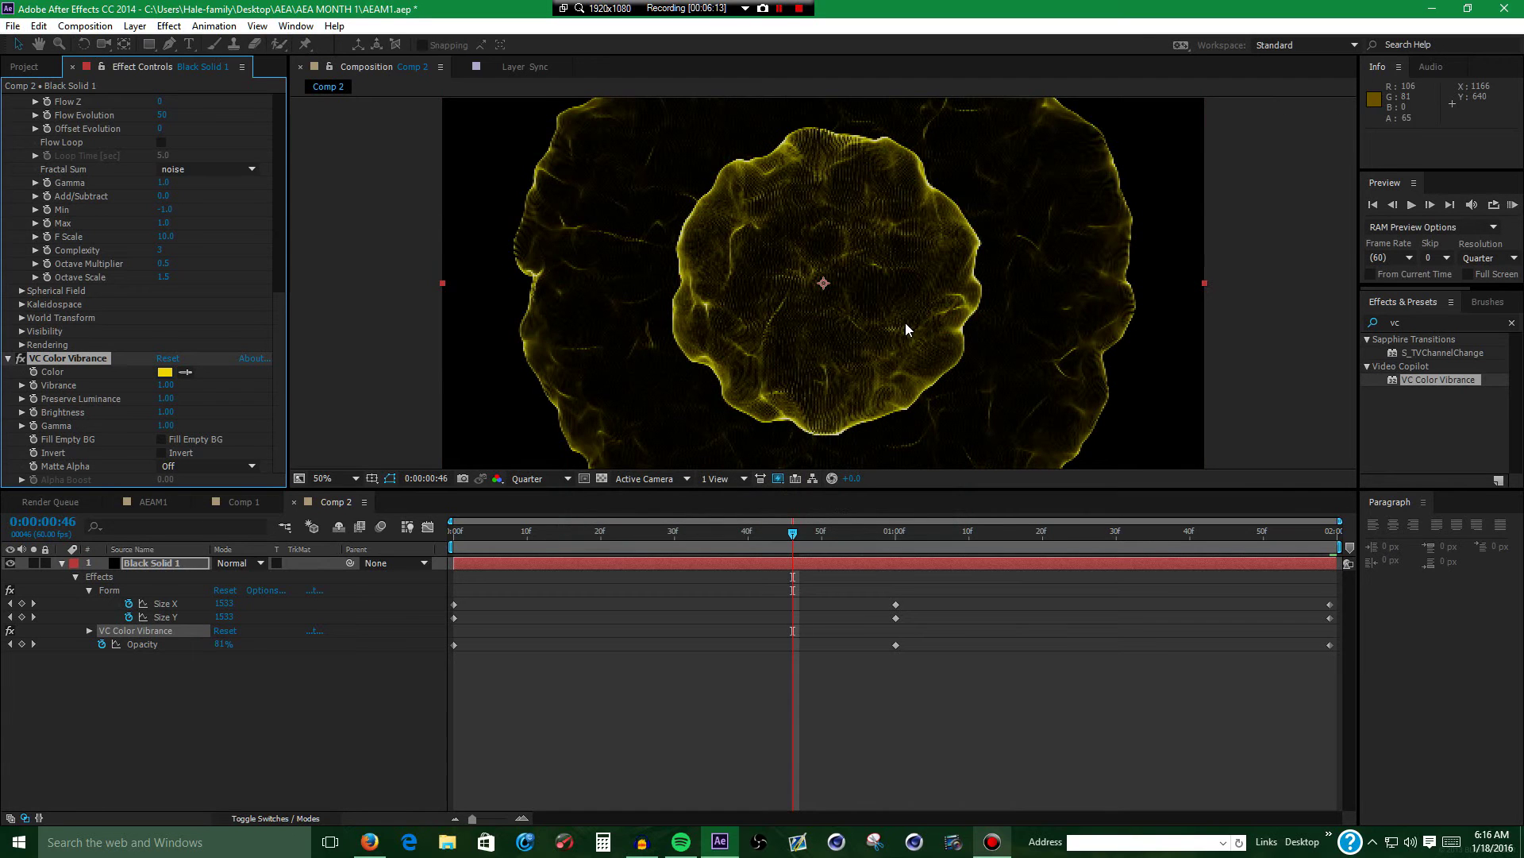
In Form's Quick Maps, set Map Opac+Color over to radial.
{"action": "scroll", "coordinate": [41, 251], "scroll_direction": "up", "scroll_amount": 6}
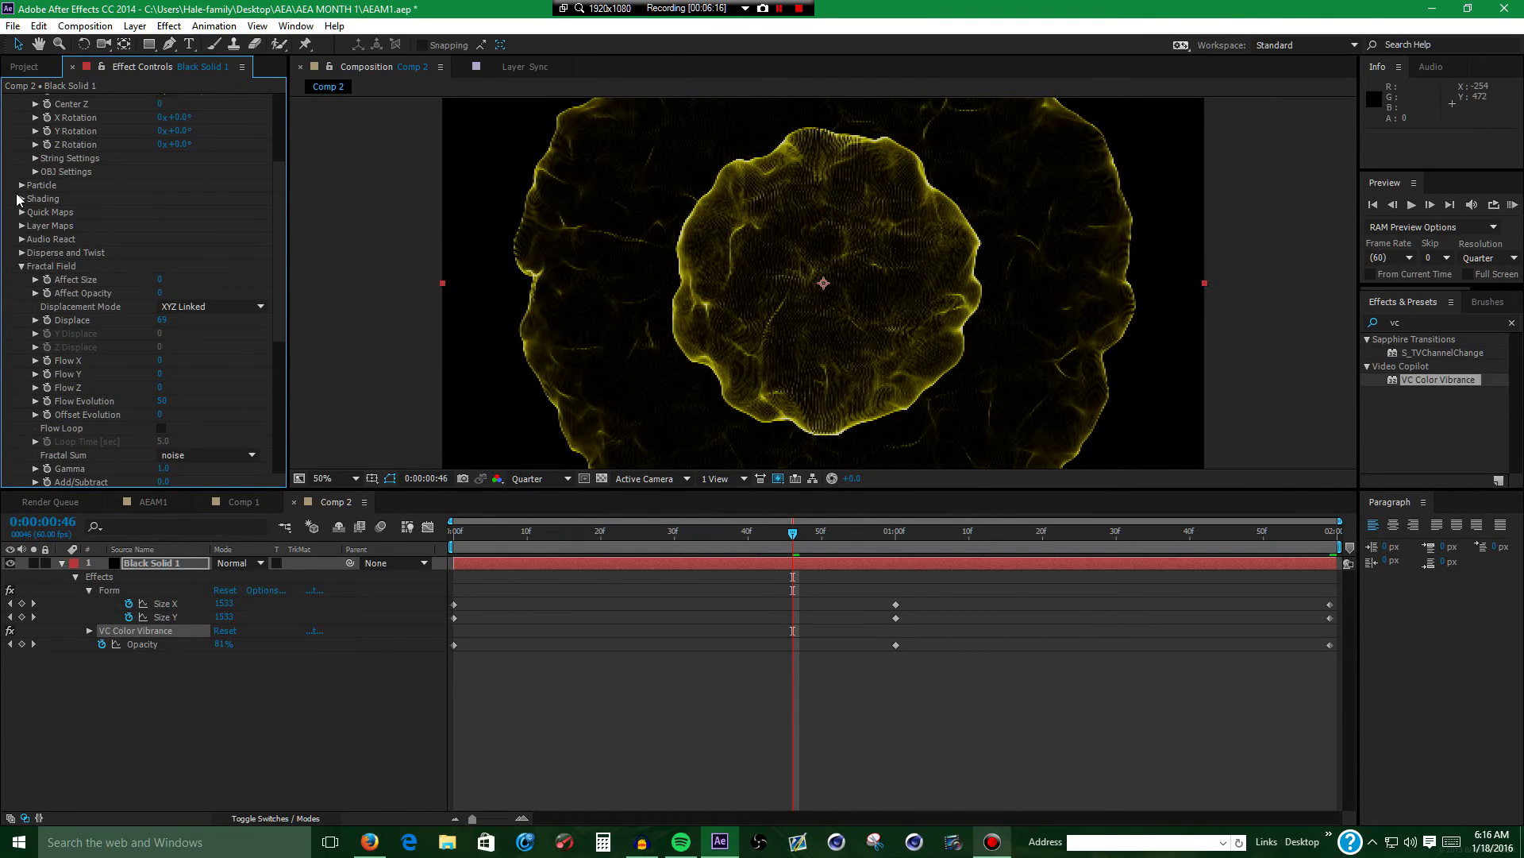
{"action": "left_click", "coordinate": [22, 199]}
{"action": "left_click", "coordinate": [22, 199]}
{"action": "left_click", "coordinate": [22, 213]}
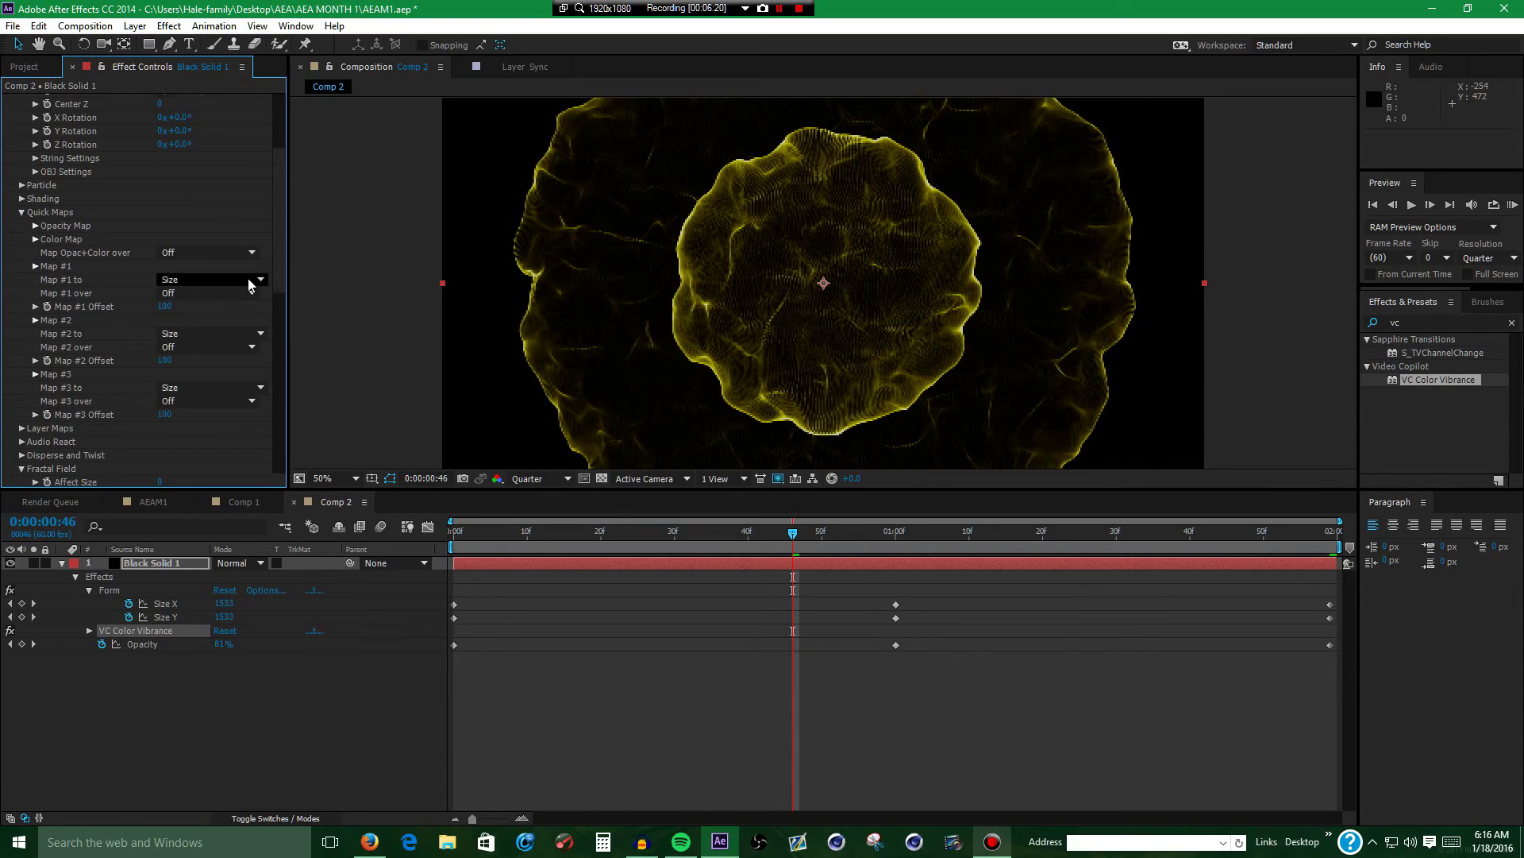
{"action": "left_click", "coordinate": [226, 254]}
{"action": "left_click", "coordinate": [196, 339]}
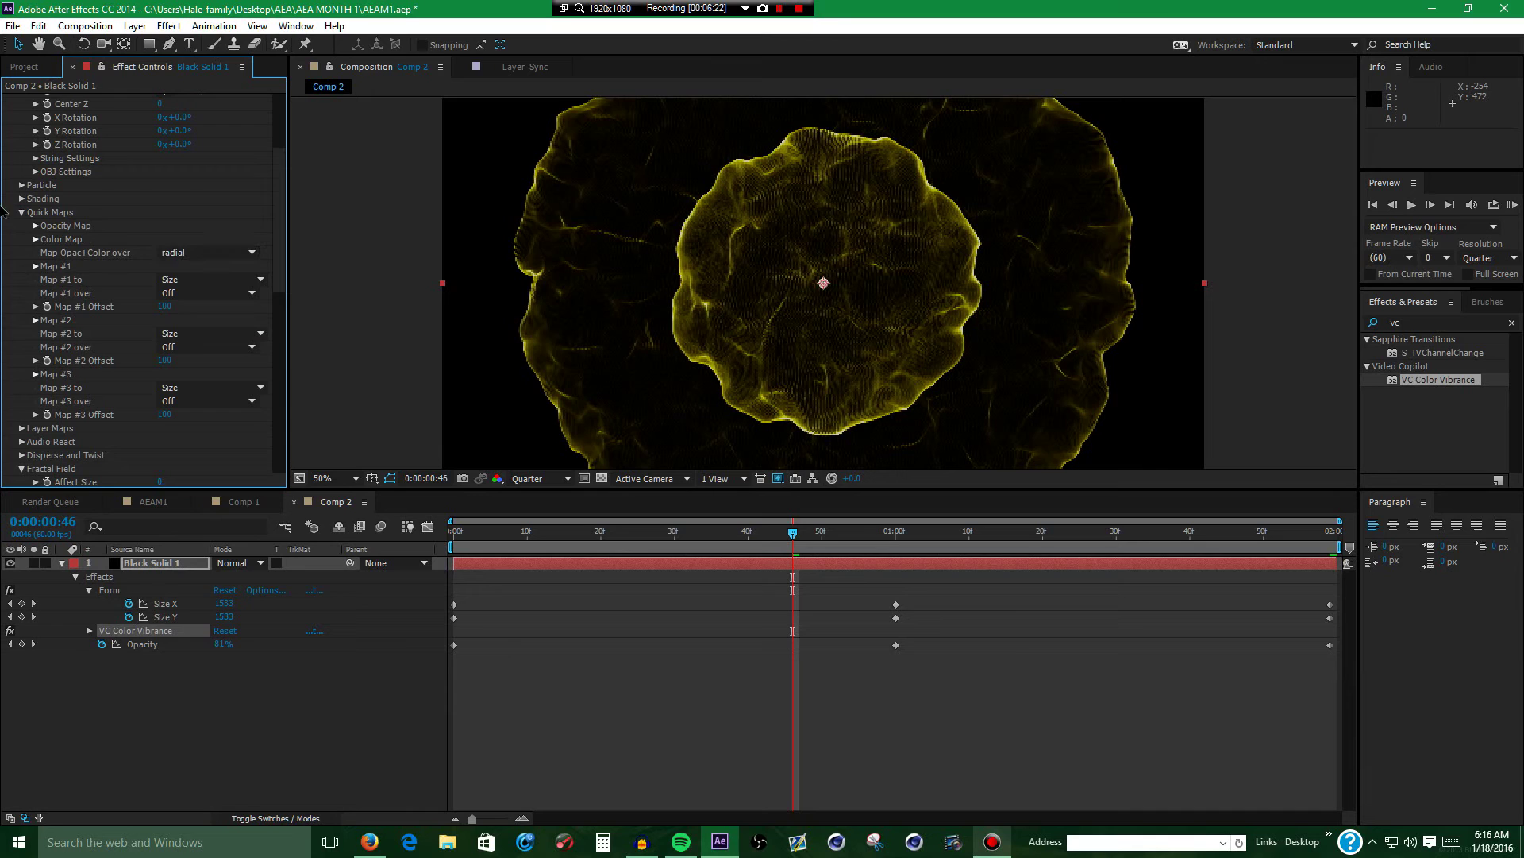
Expand the Color Map, undo a trial green preset, and map colours radially.
{"action": "left_click", "coordinate": [34, 239]}
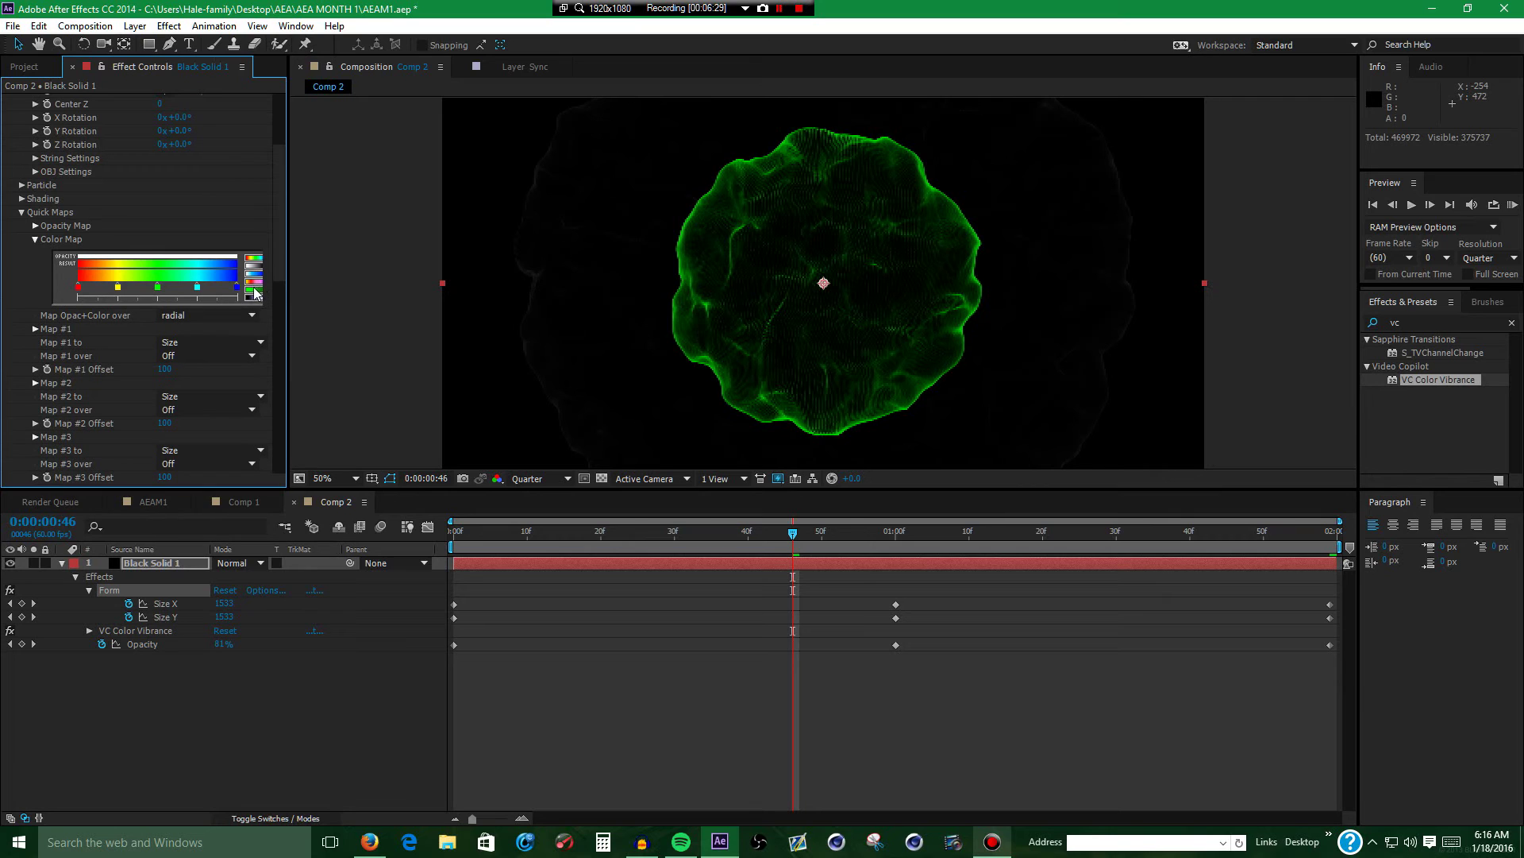
{"action": "left_click", "coordinate": [254, 292]}
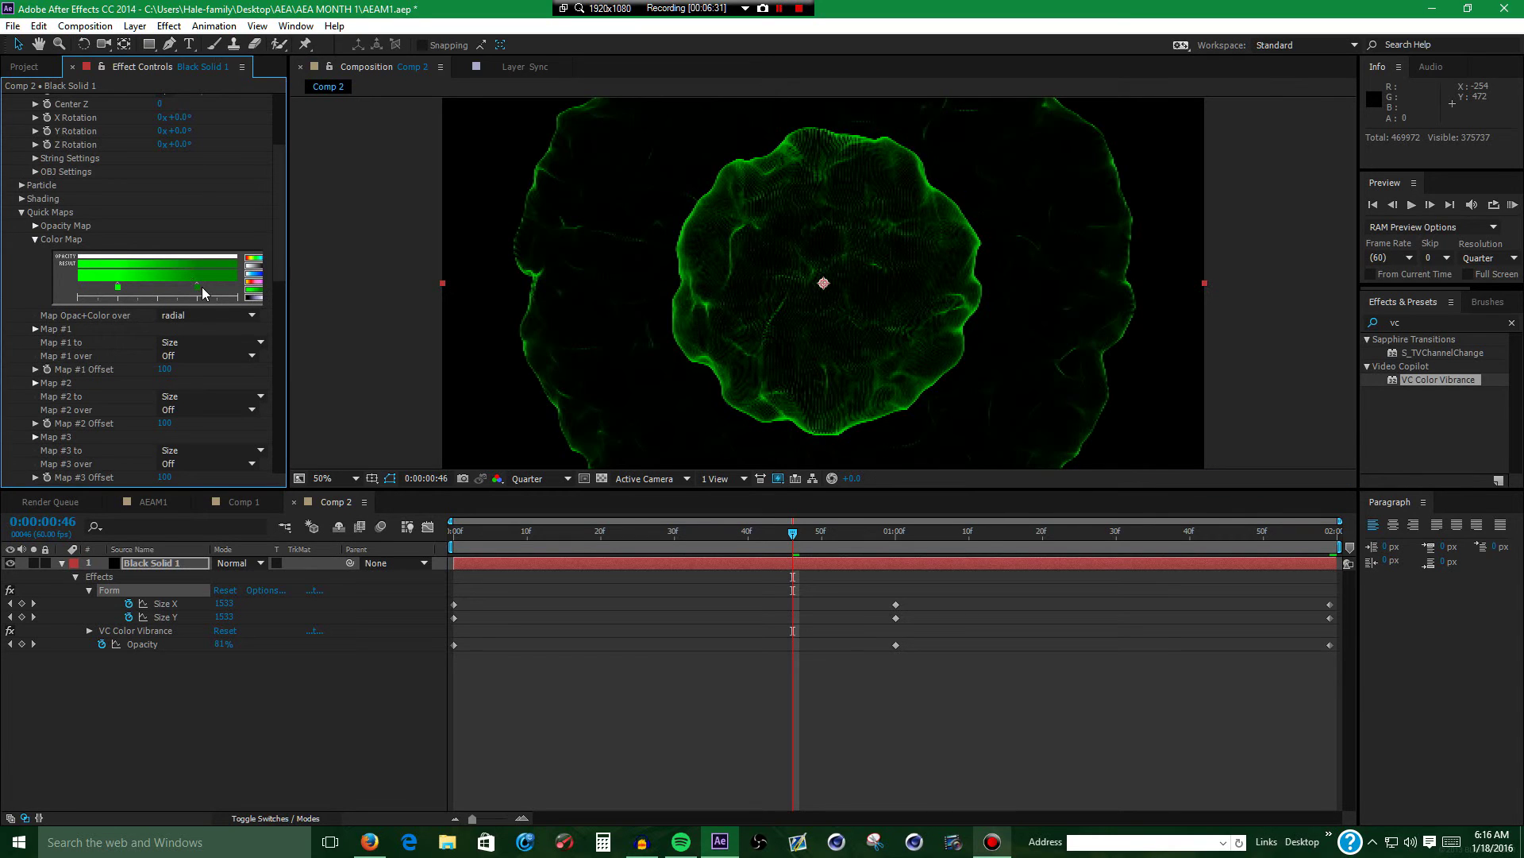
{"action": "left_click", "coordinate": [246, 291]}
{"action": "key", "text": "ctrl+z"}
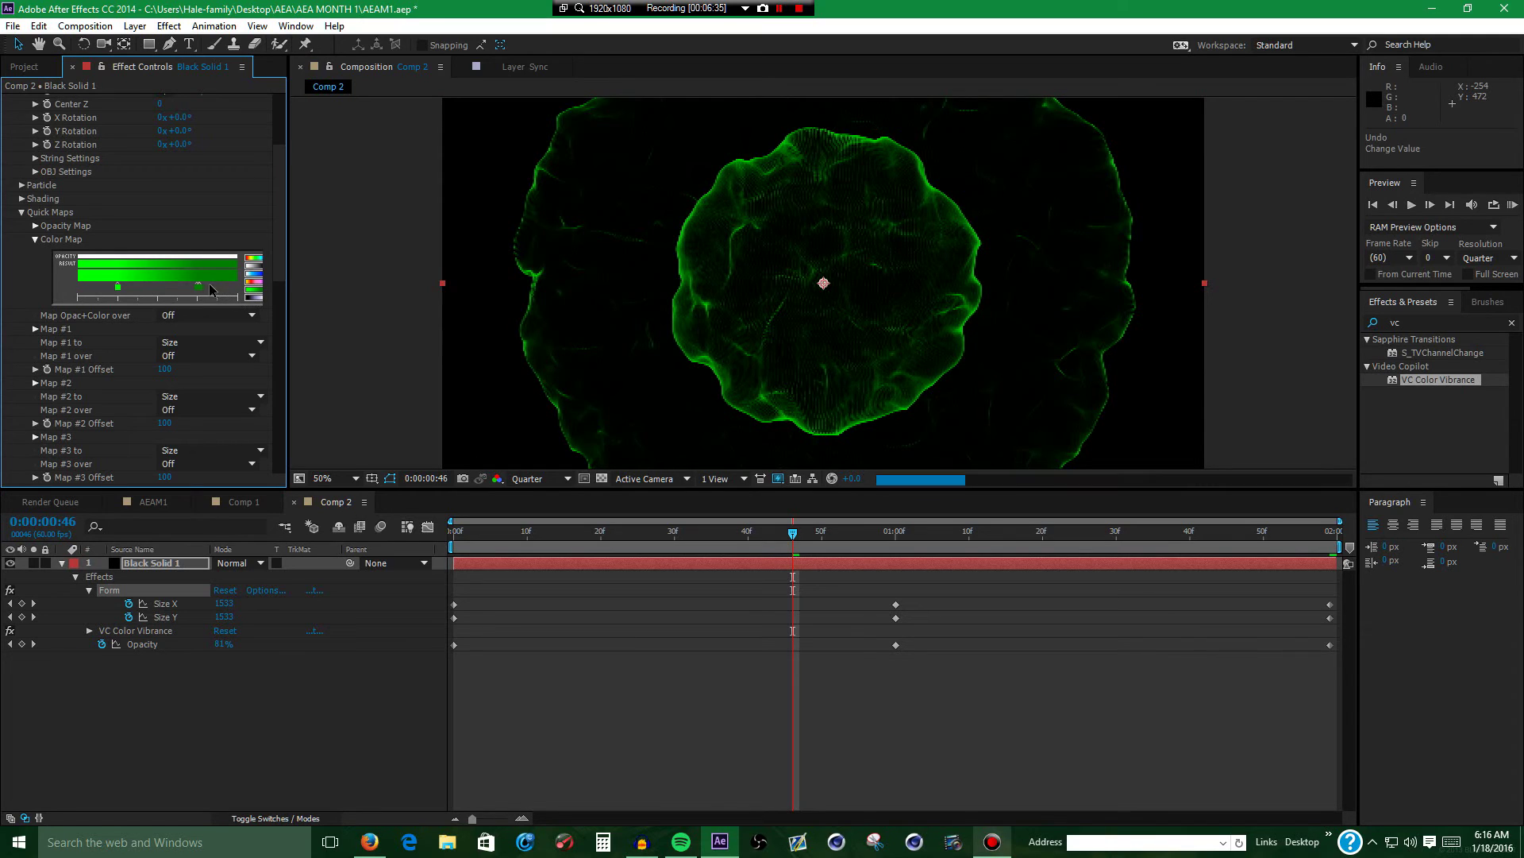
{"action": "left_click", "coordinate": [252, 292]}
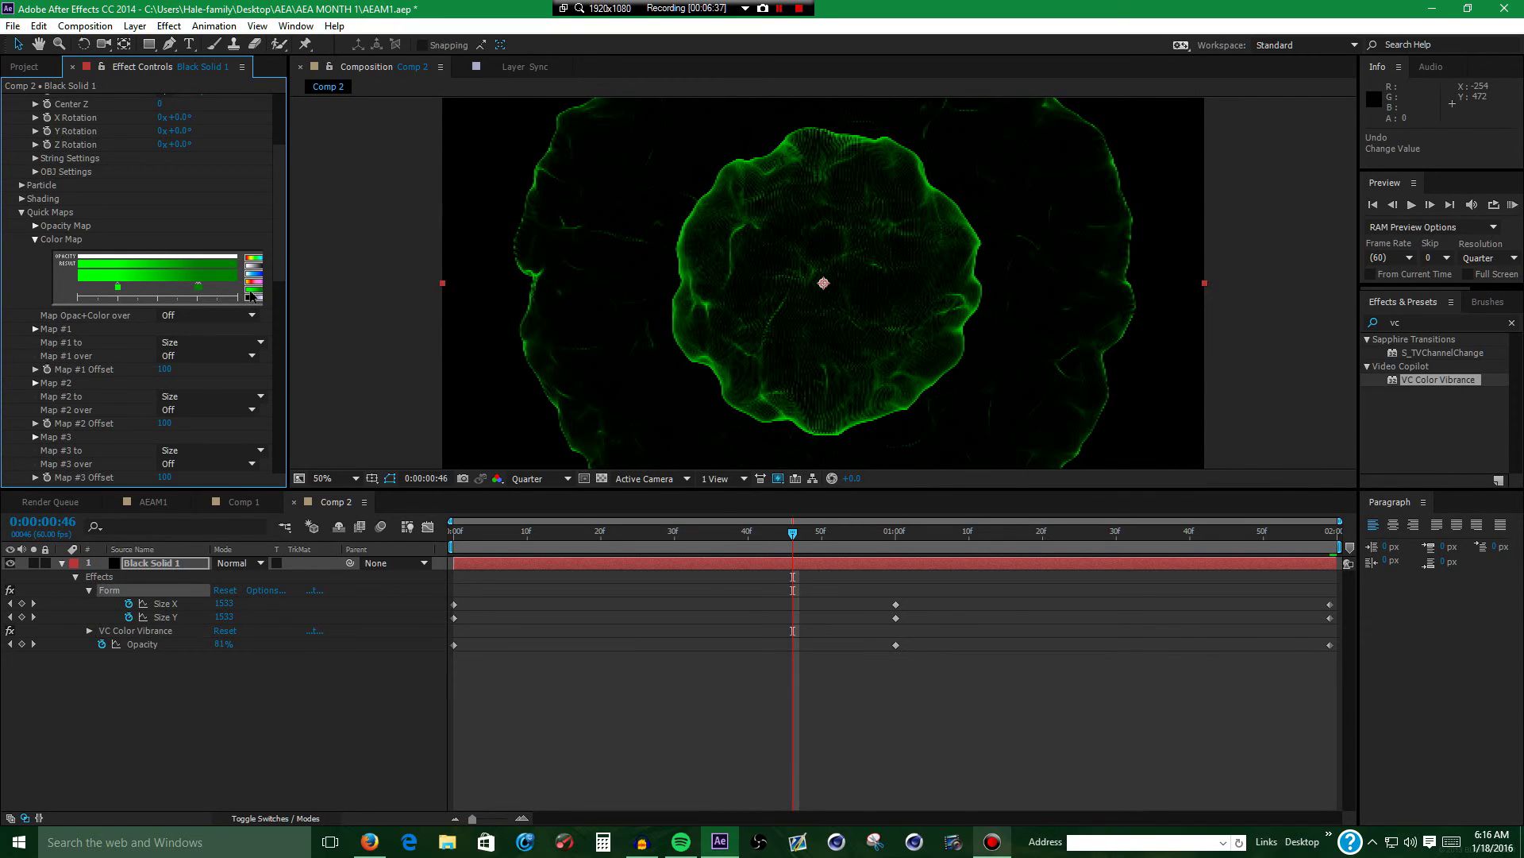
{"action": "left_click", "coordinate": [201, 316]}
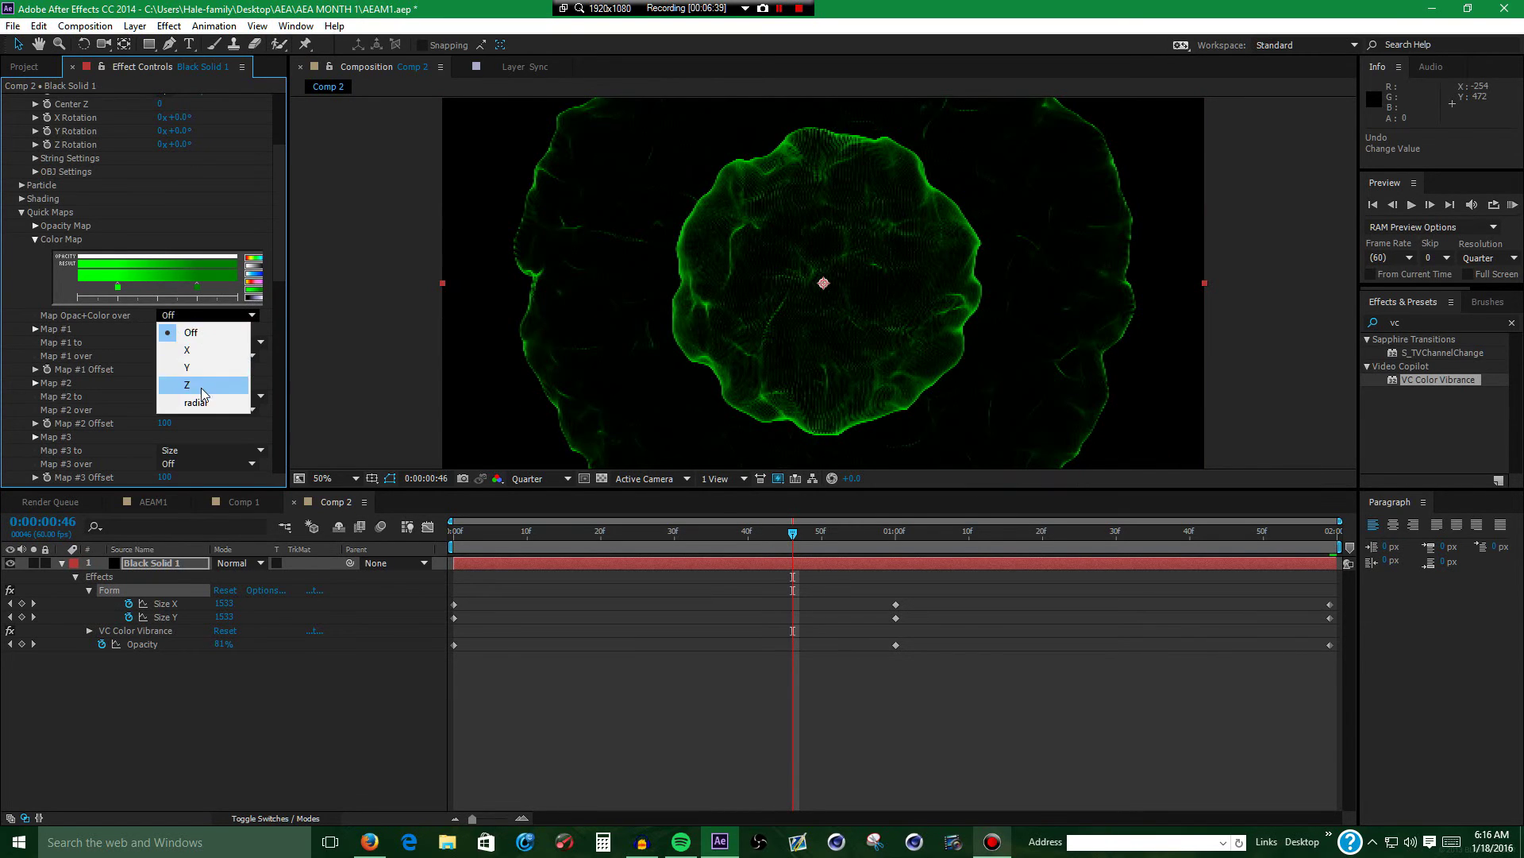
{"action": "left_click", "coordinate": [200, 410]}
Recolour the gradient stops to olive 806F00 and bright yellow FFEA00.
{"action": "left_click_drag", "start_coordinate": [198, 292], "coordinate": [200, 289]}
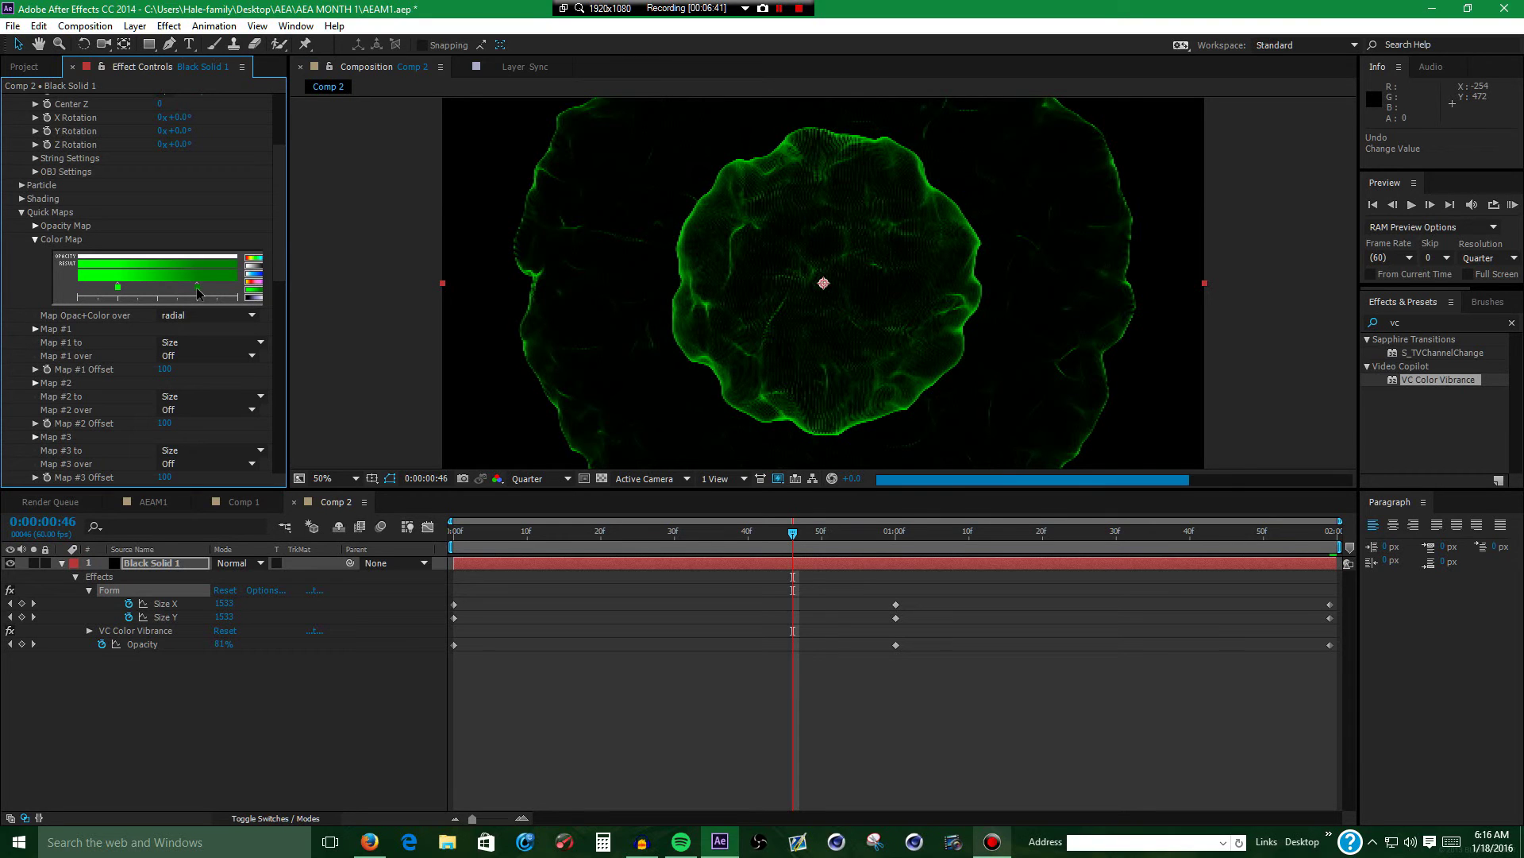
{"action": "double_click", "coordinate": [199, 289]}
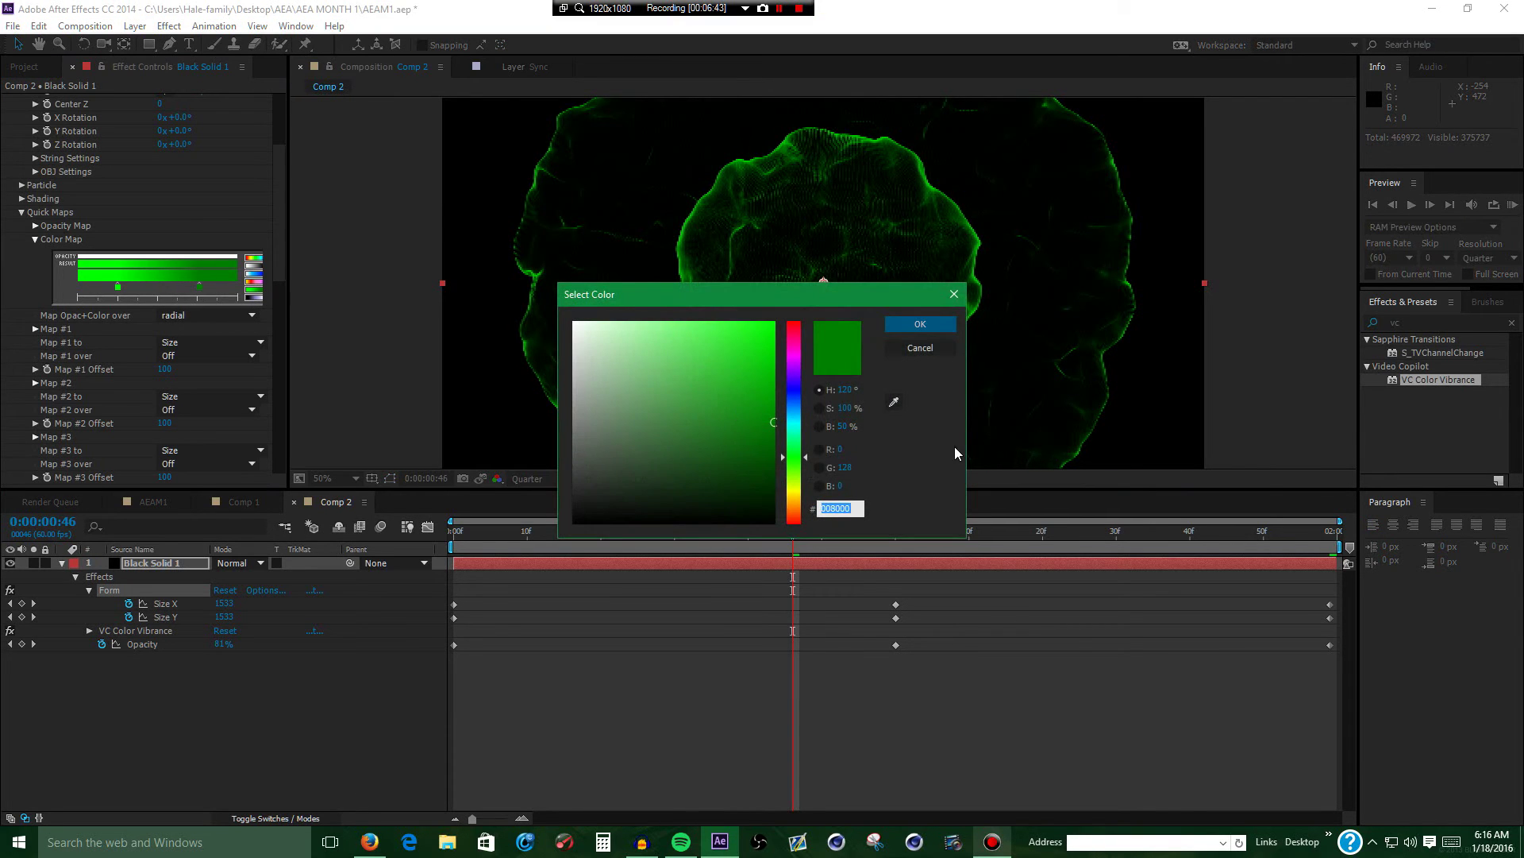
{"action": "left_click_drag", "start_coordinate": [796, 458], "coordinate": [796, 499]}
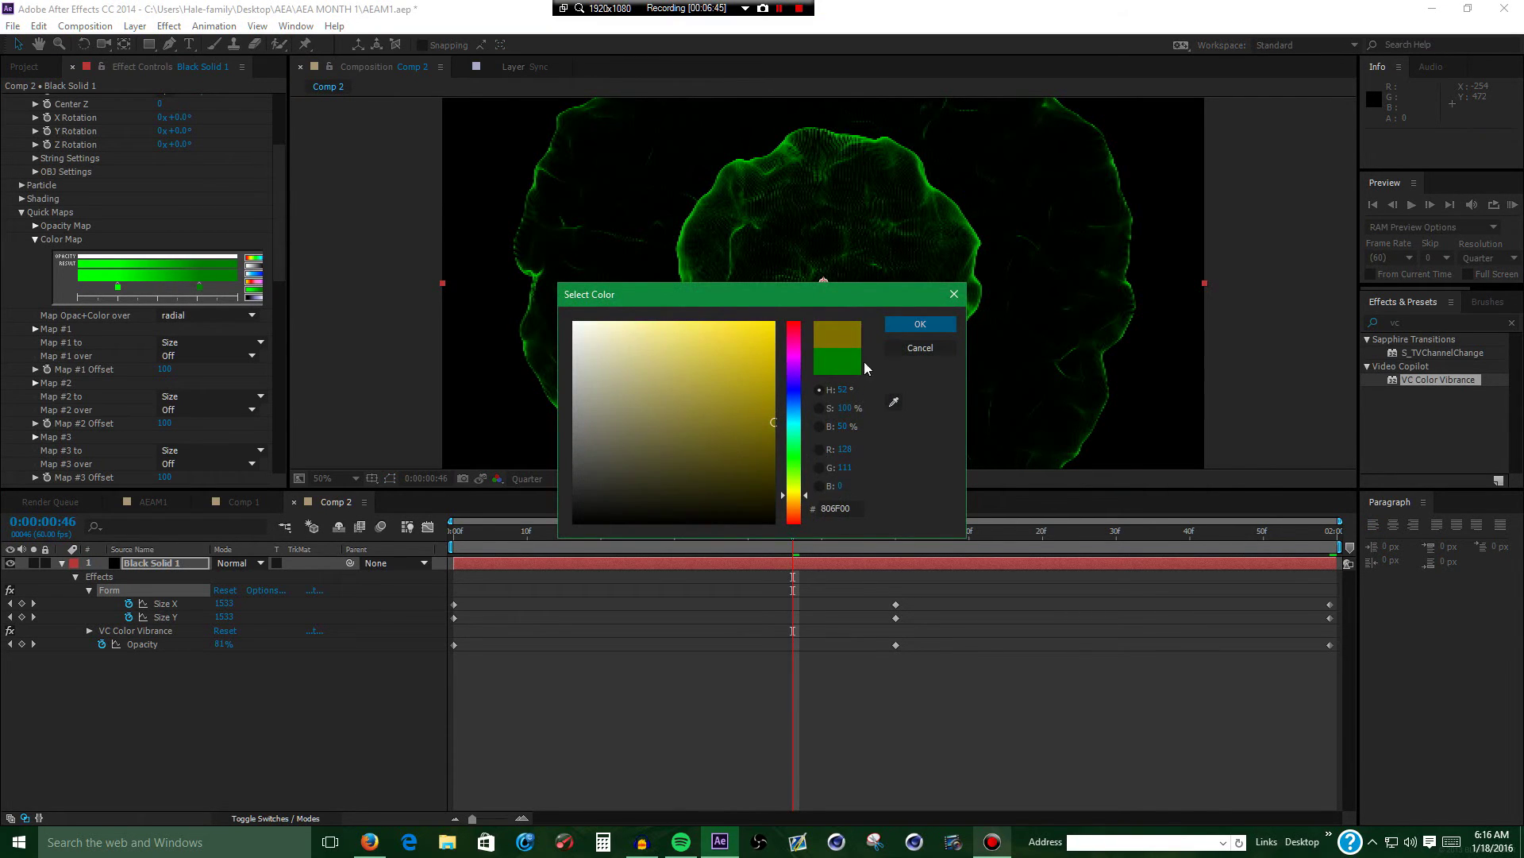
{"action": "left_click", "coordinate": [919, 324]}
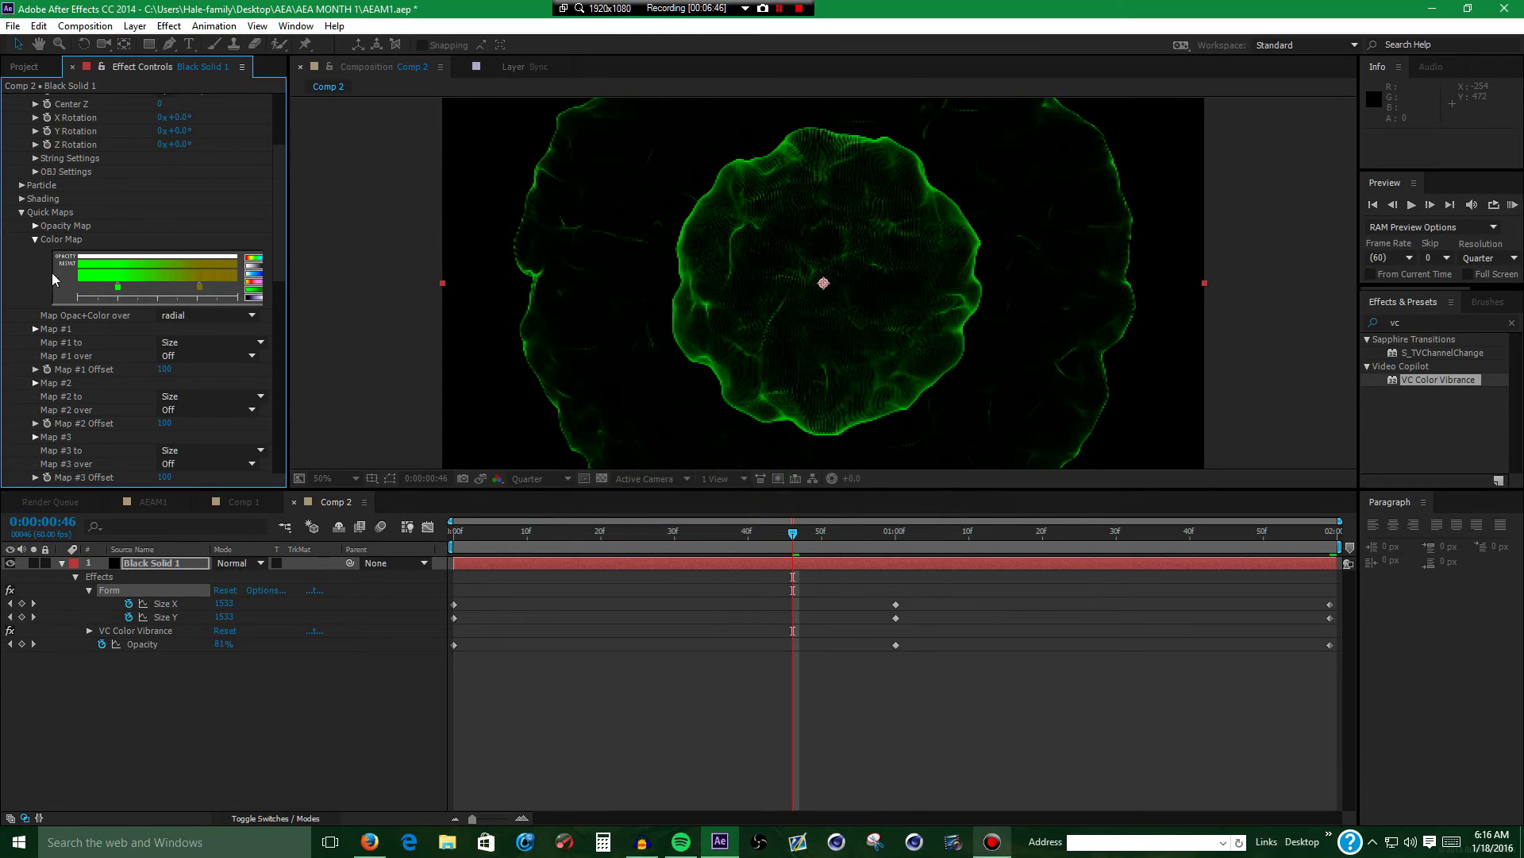
{"action": "double_click", "coordinate": [119, 289]}
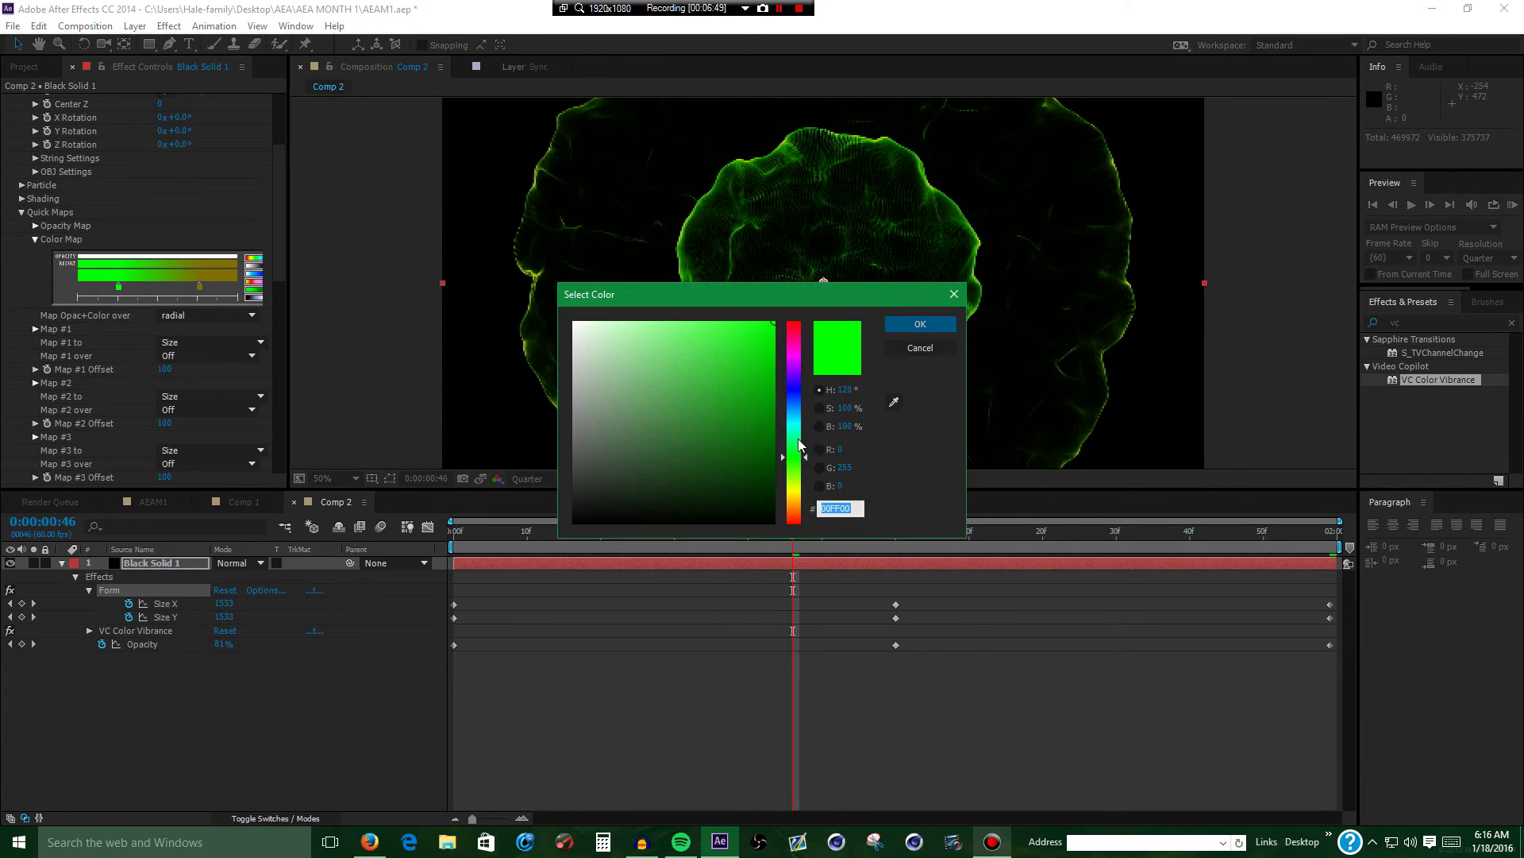
{"action": "left_click_drag", "start_coordinate": [798, 457], "coordinate": [797, 498]}
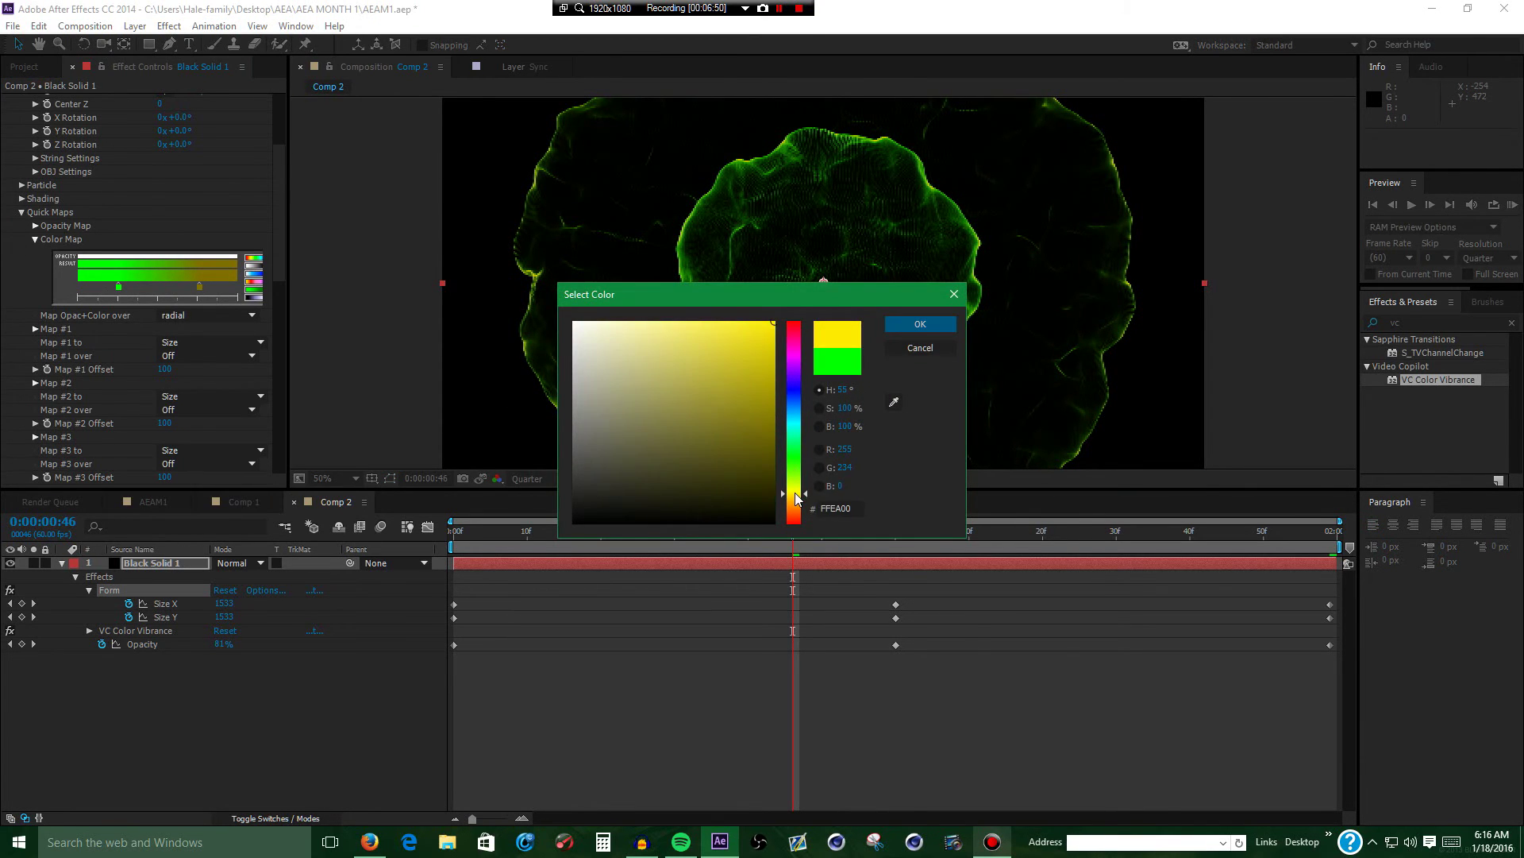
{"action": "left_click", "coordinate": [910, 330]}
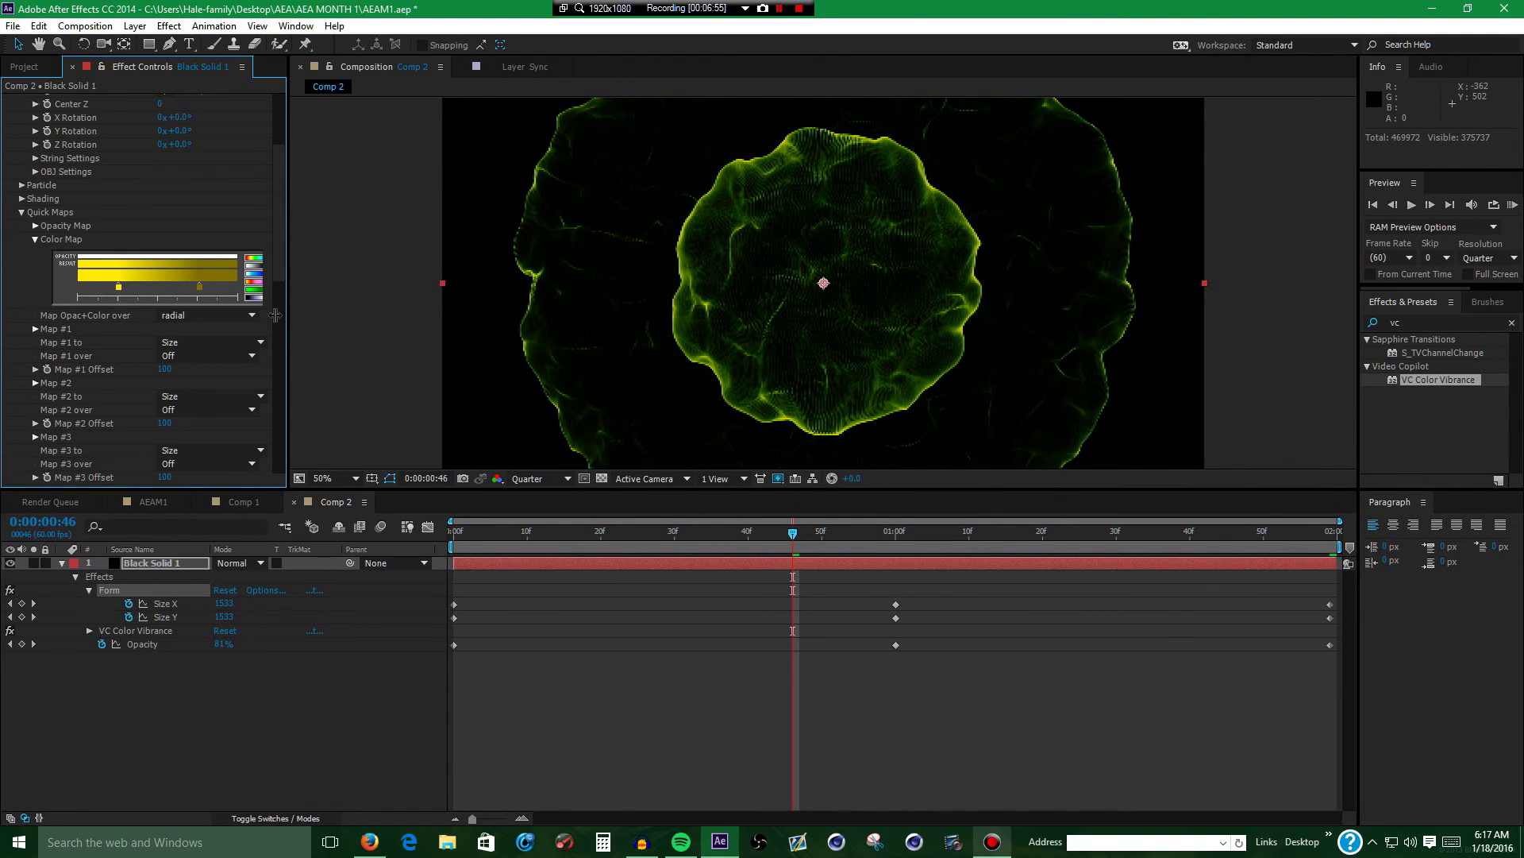
Set VC Color Vibrance's Color to bright yellow FFF000.
{"action": "left_click_drag", "start_coordinate": [280, 225], "coordinate": [189, 449]}
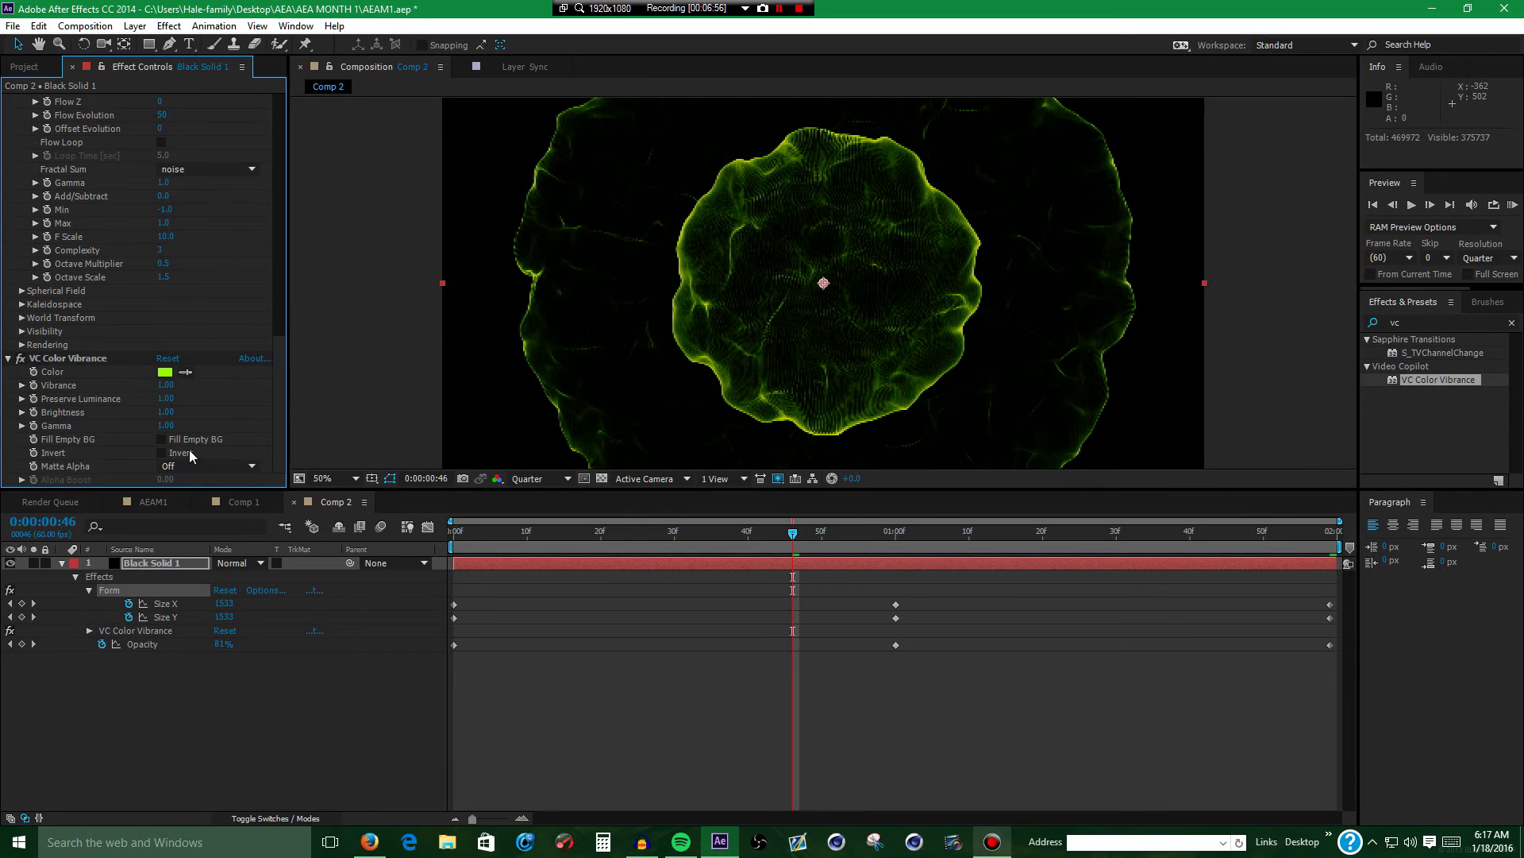
{"action": "left_click", "coordinate": [165, 371]}
{"action": "left_click_drag", "start_coordinate": [792, 446], "coordinate": [792, 497]}
{"action": "left_click", "coordinate": [919, 324]}
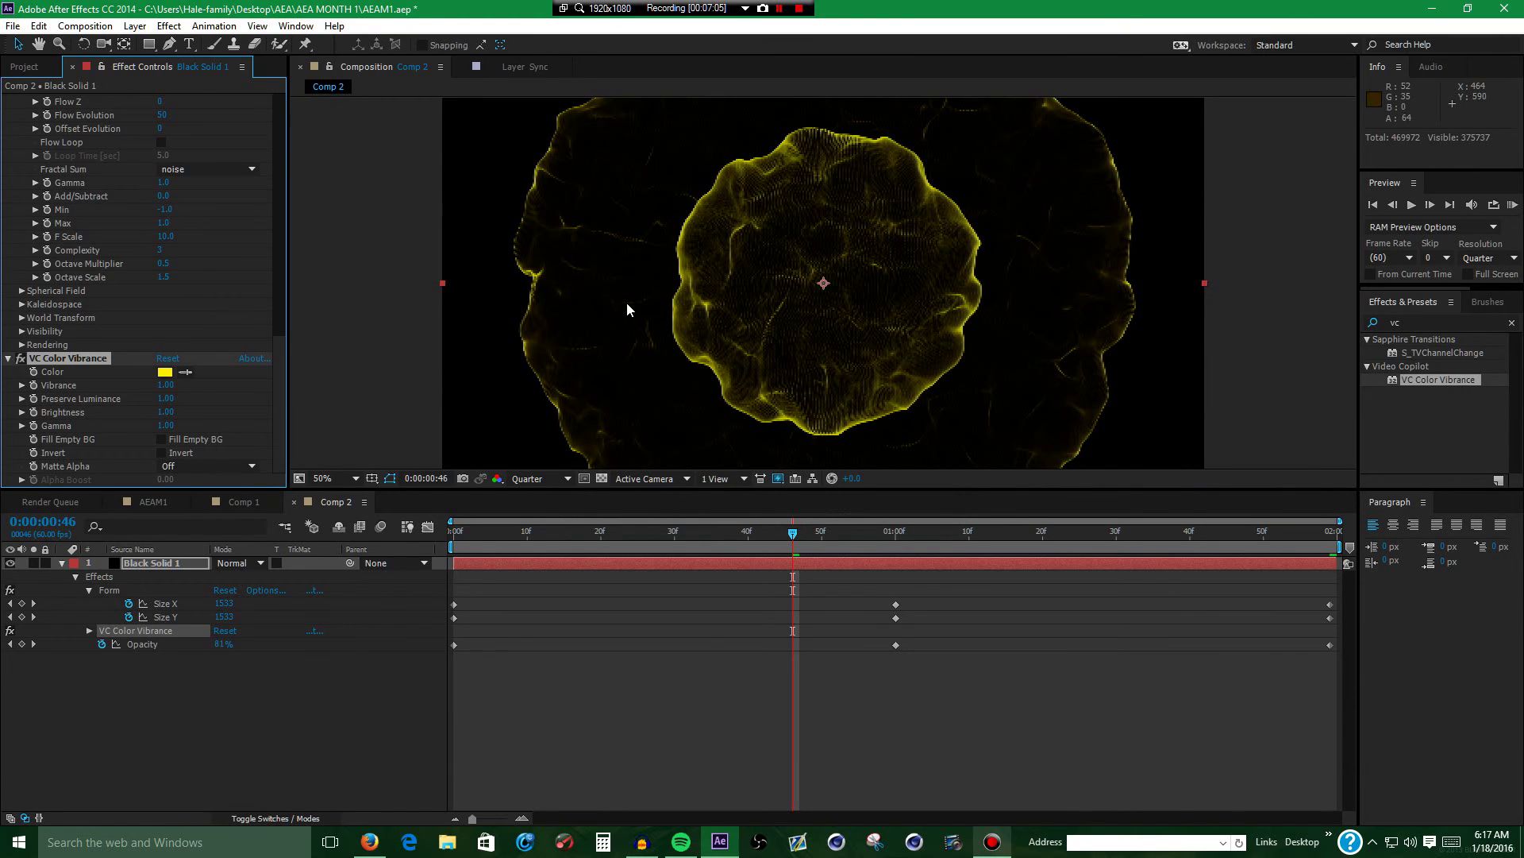
Zoom the viewer to 25% and collapse the Form and VC Color Vibrance effects.
{"action": "key", "text": "comma"}
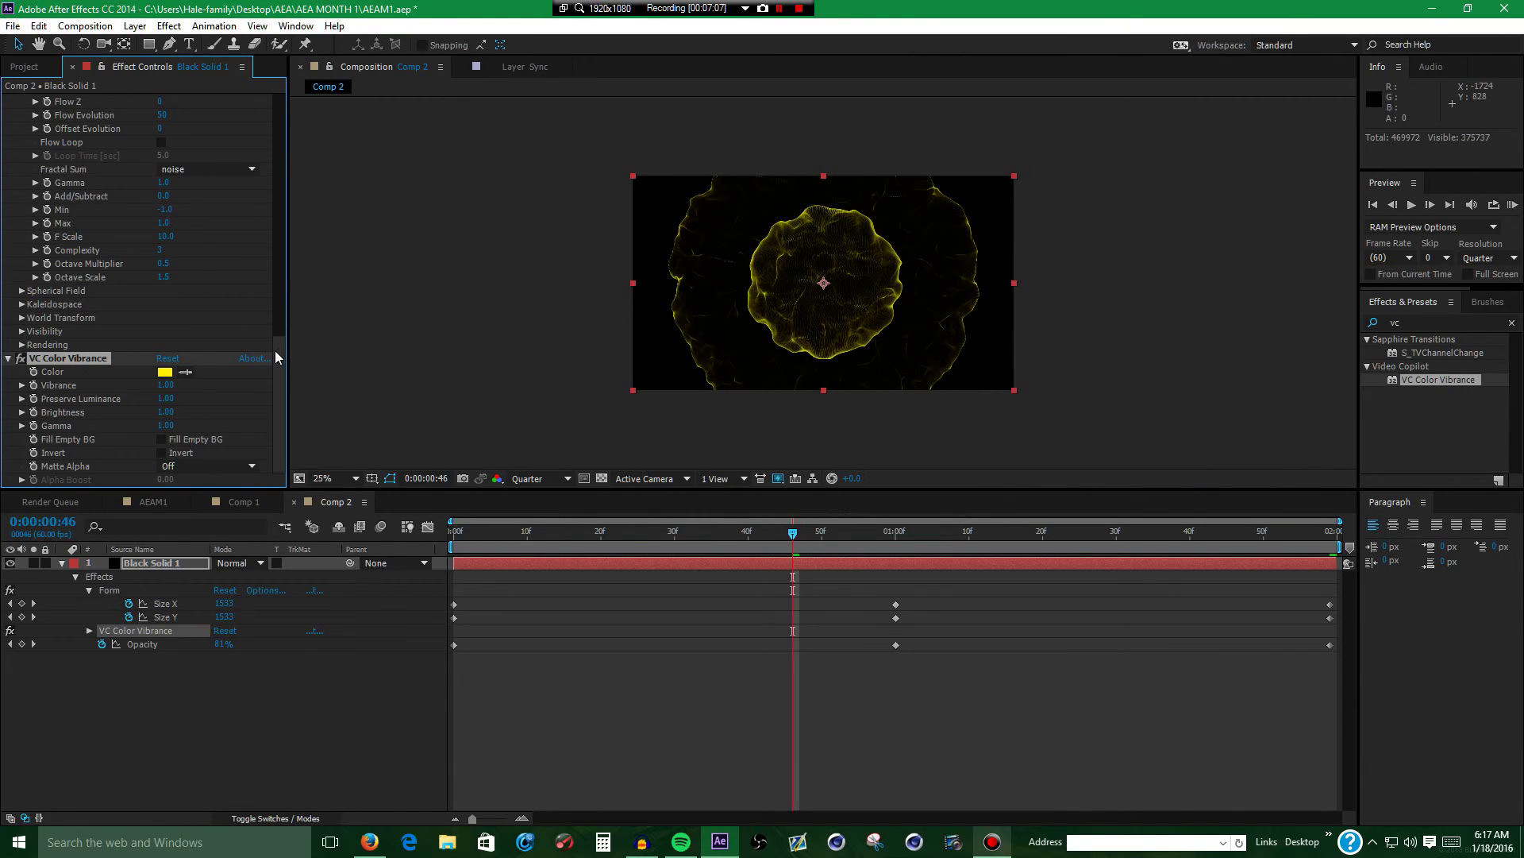
{"action": "scroll", "coordinate": [275, 350], "scroll_direction": "up", "scroll_amount": 15}
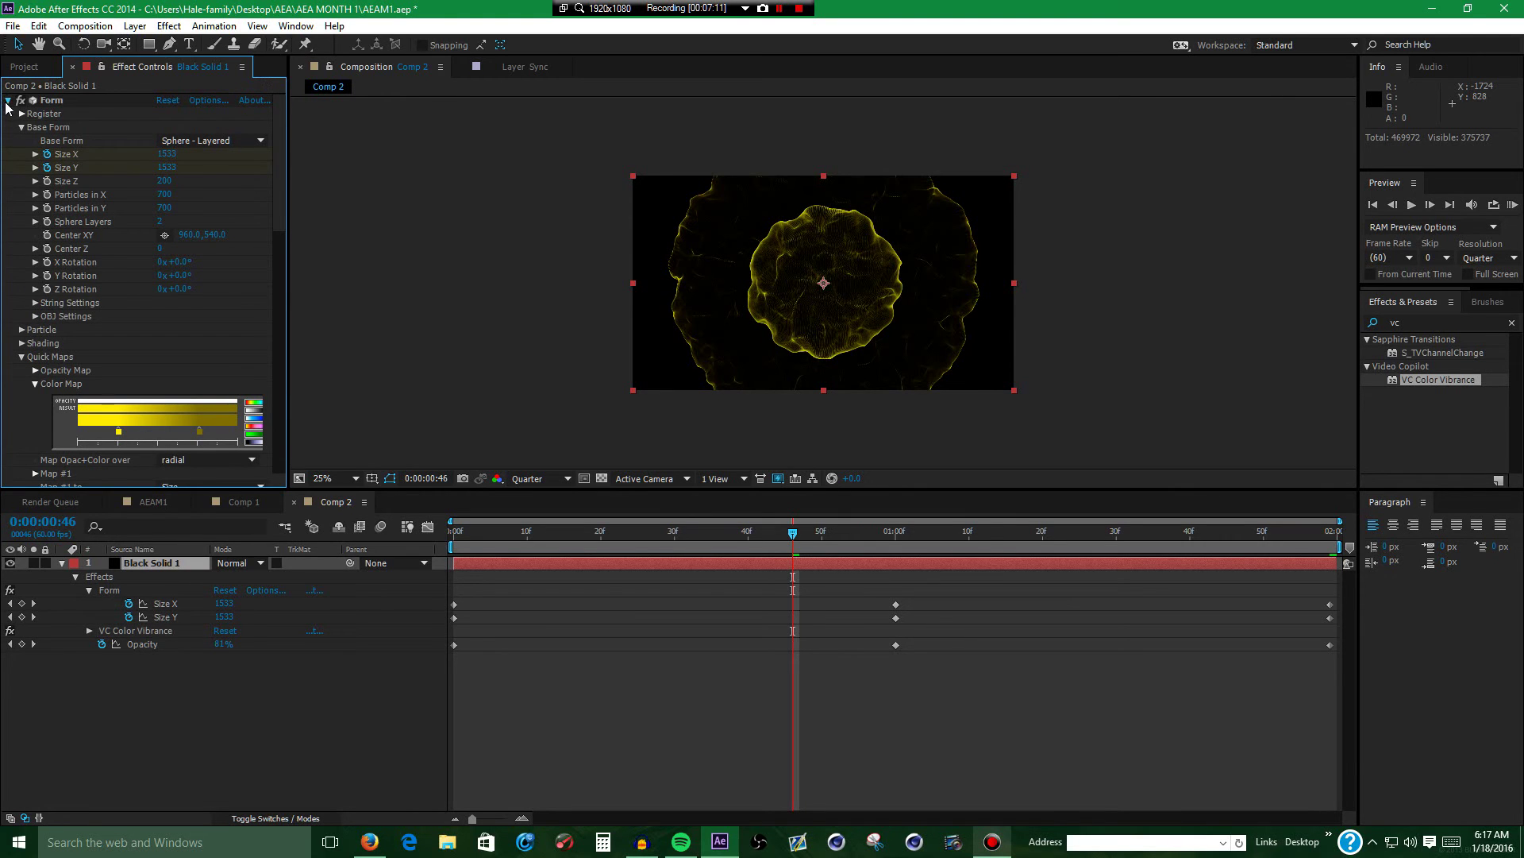
{"action": "left_click", "coordinate": [8, 101]}
{"action": "left_click", "coordinate": [8, 114]}
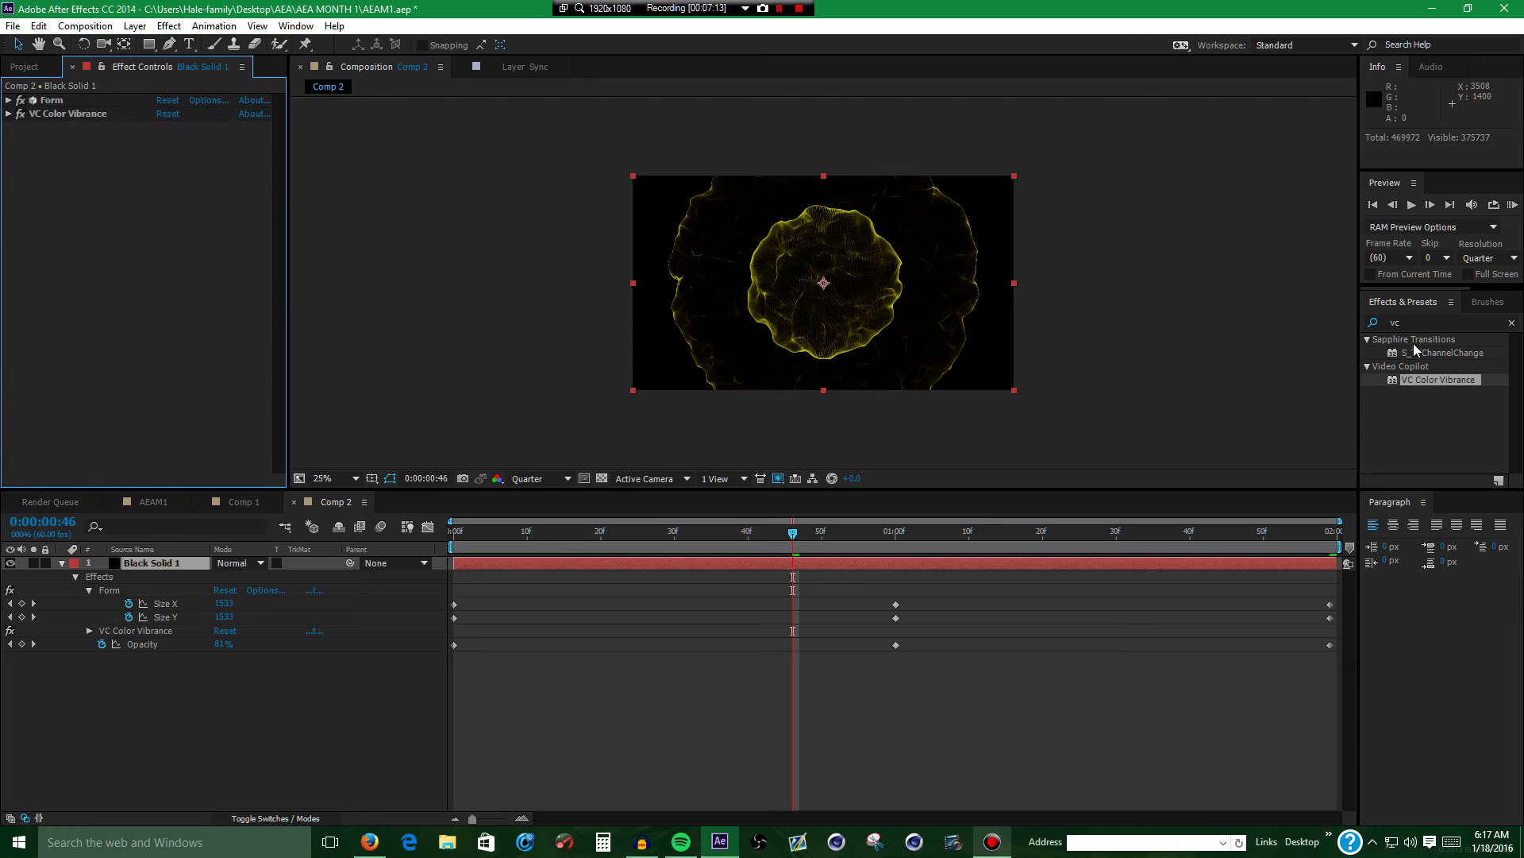
Apply S_Glow from an 's_glo' search to the particle layer with Brightness 1.000.
{"action": "left_click", "coordinate": [1424, 322]}
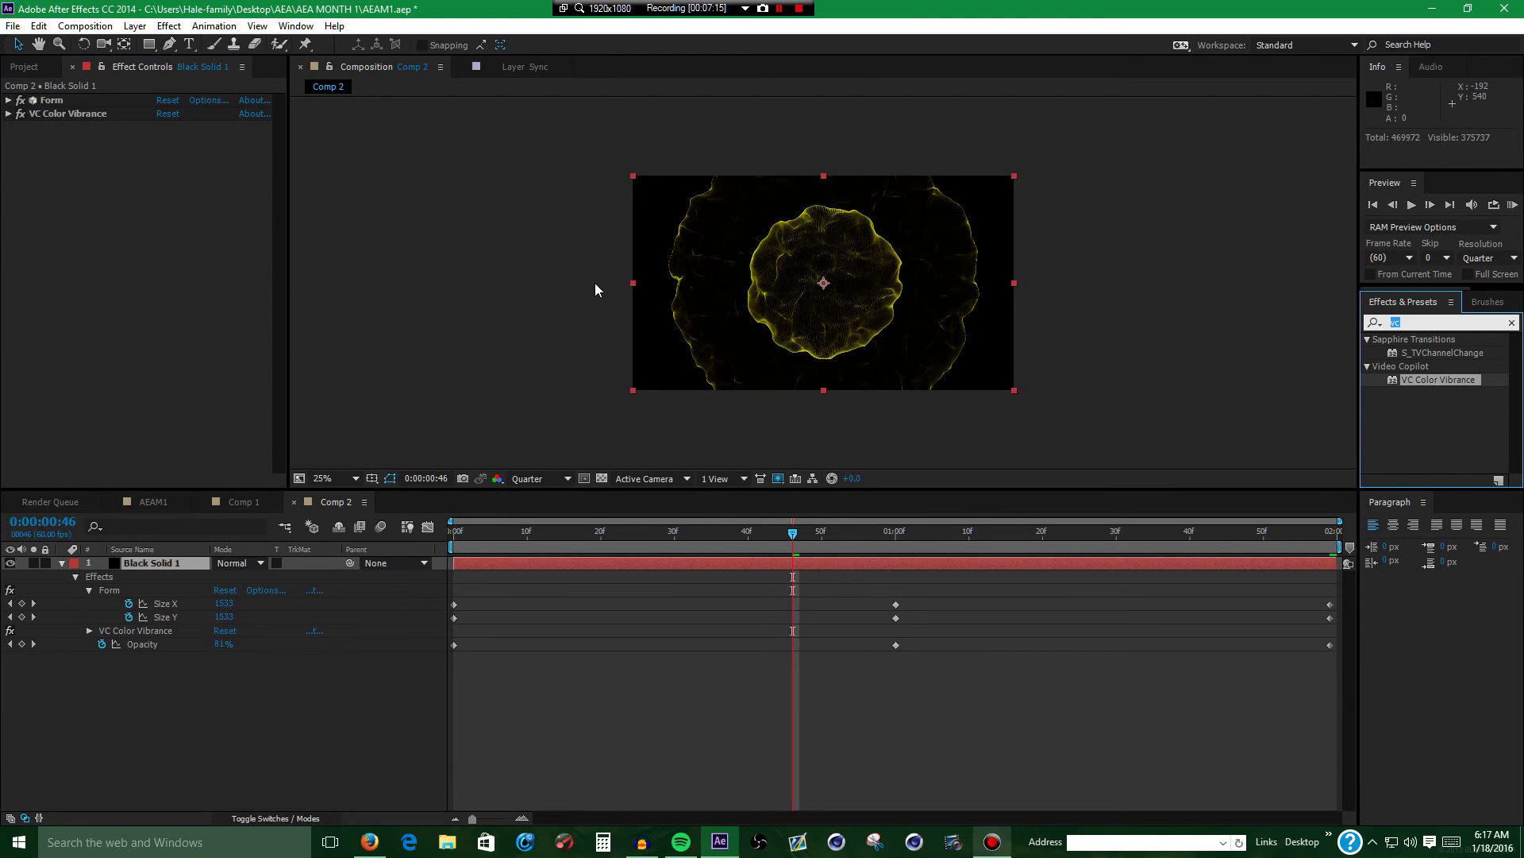
{"action": "type", "text": "s_glo"}
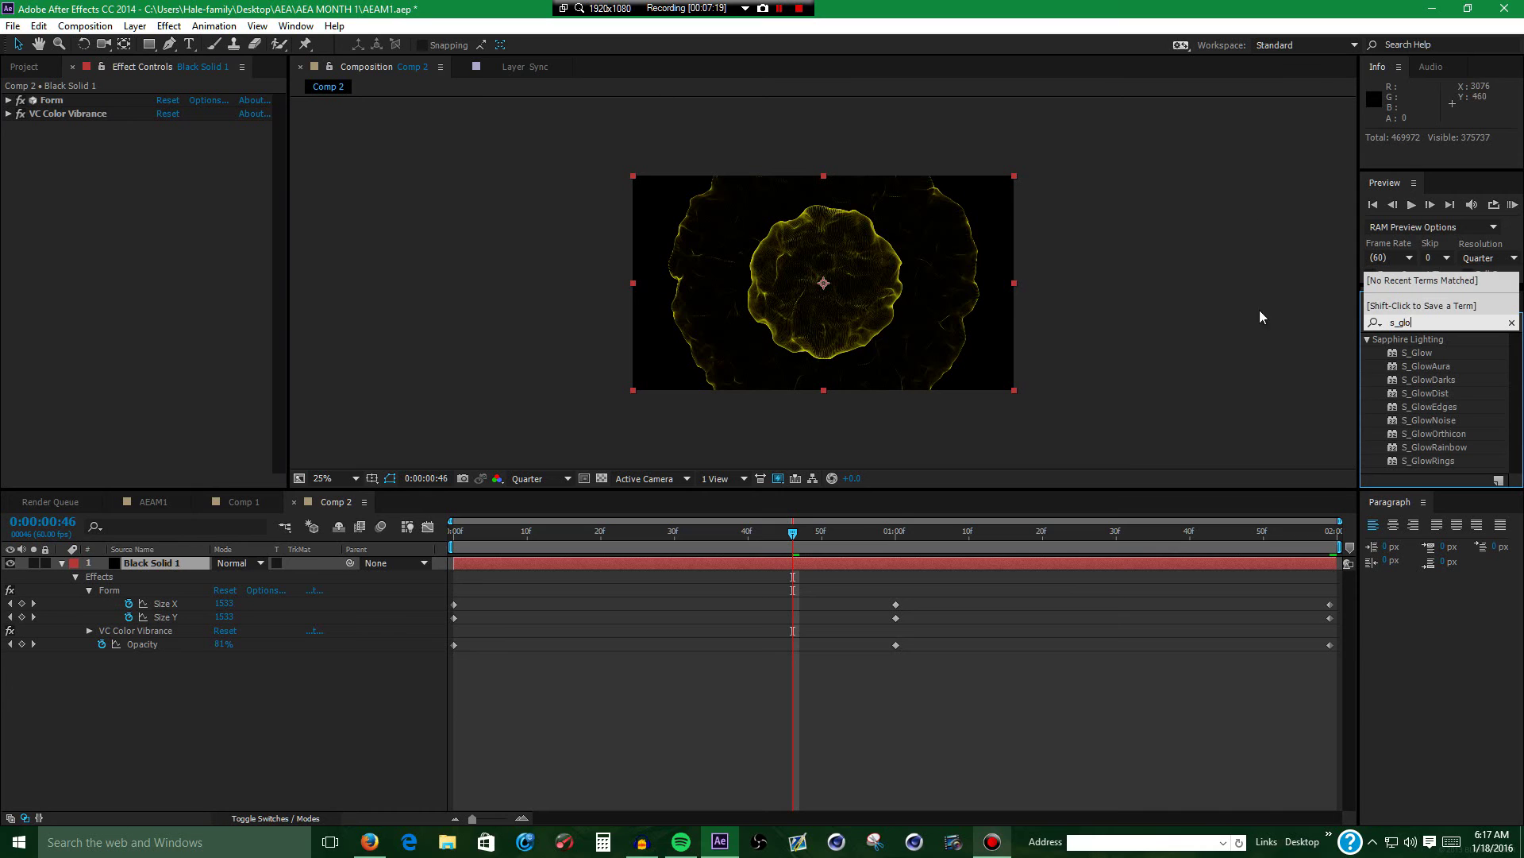
{"action": "left_click_drag", "start_coordinate": [1409, 350], "coordinate": [44, 210]}
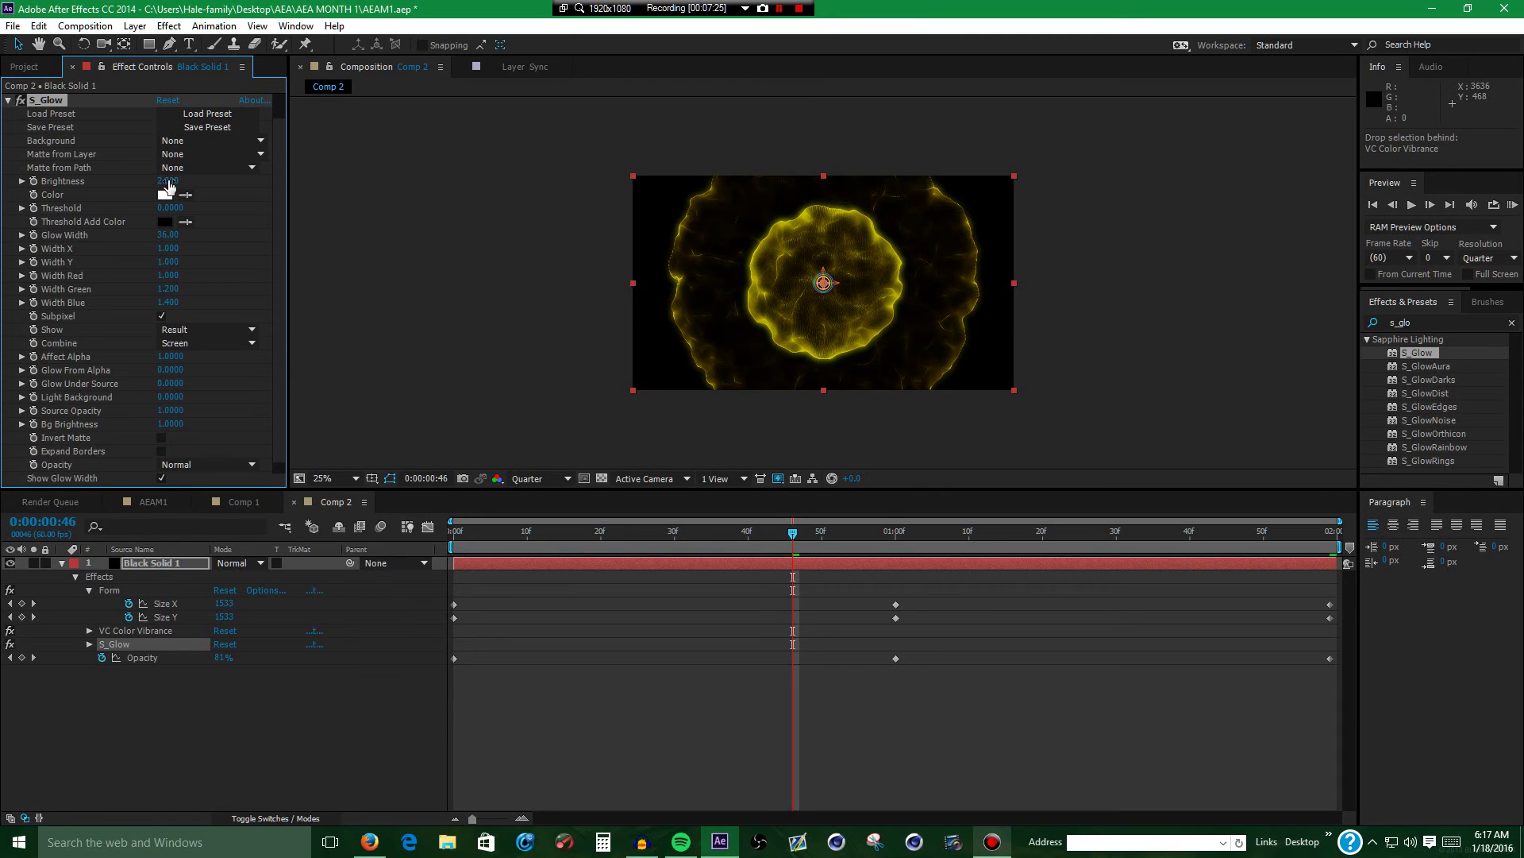
{"action": "key", "text": "Return"}
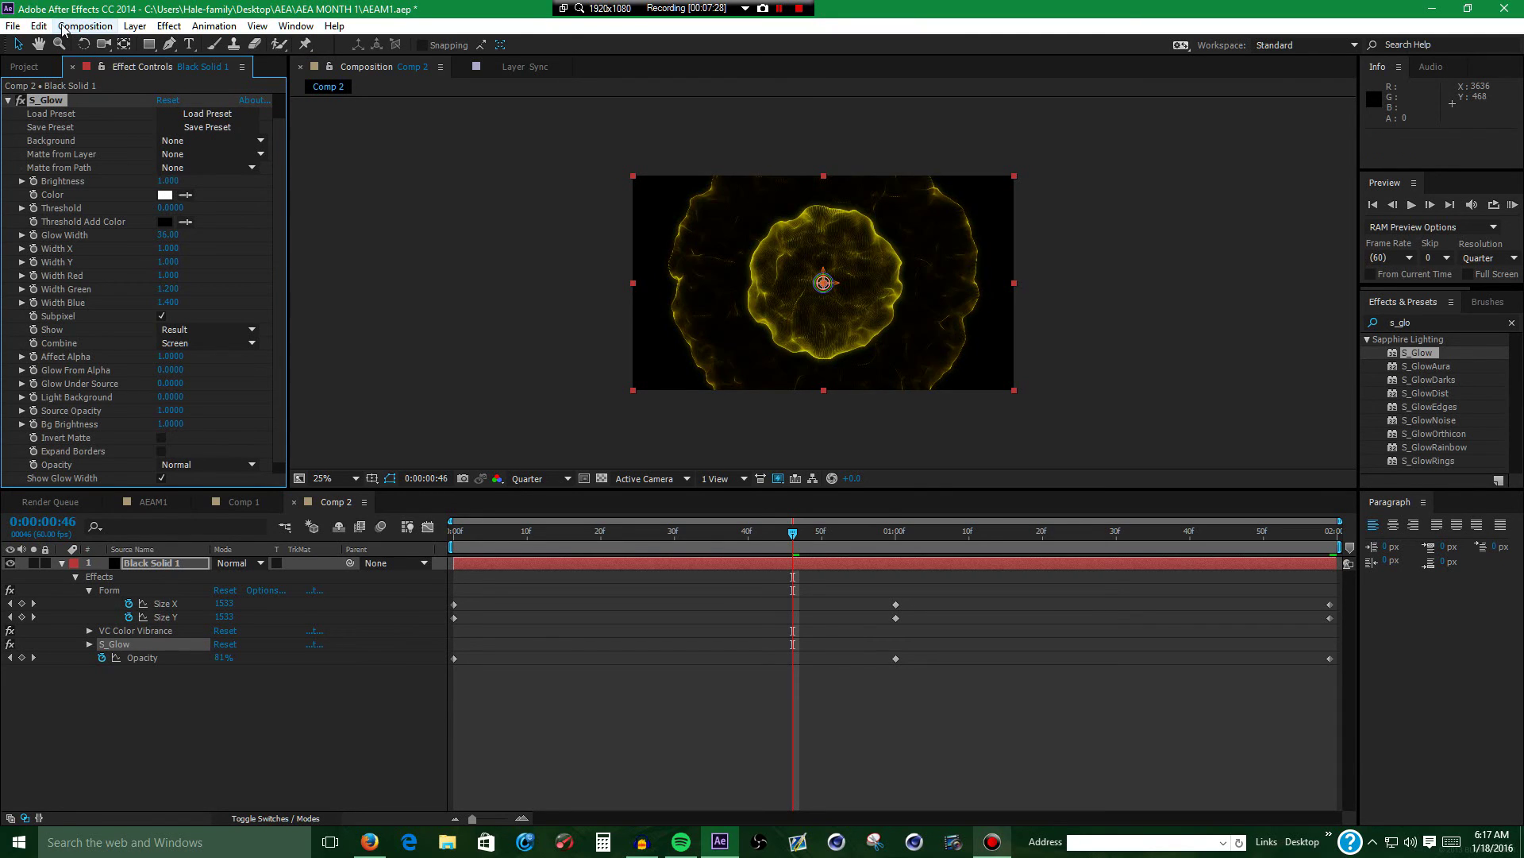
Set the S_Glow colour to bright yellow FFF600 and start a preview.
{"action": "left_click", "coordinate": [165, 195]}
{"action": "left_click_drag", "start_coordinate": [790, 504], "coordinate": [794, 493]}
{"action": "left_click_drag", "start_coordinate": [707, 376], "coordinate": [782, 319]}
{"action": "left_click", "coordinate": [920, 327]}
{"action": "key", "text": "KP_0"}
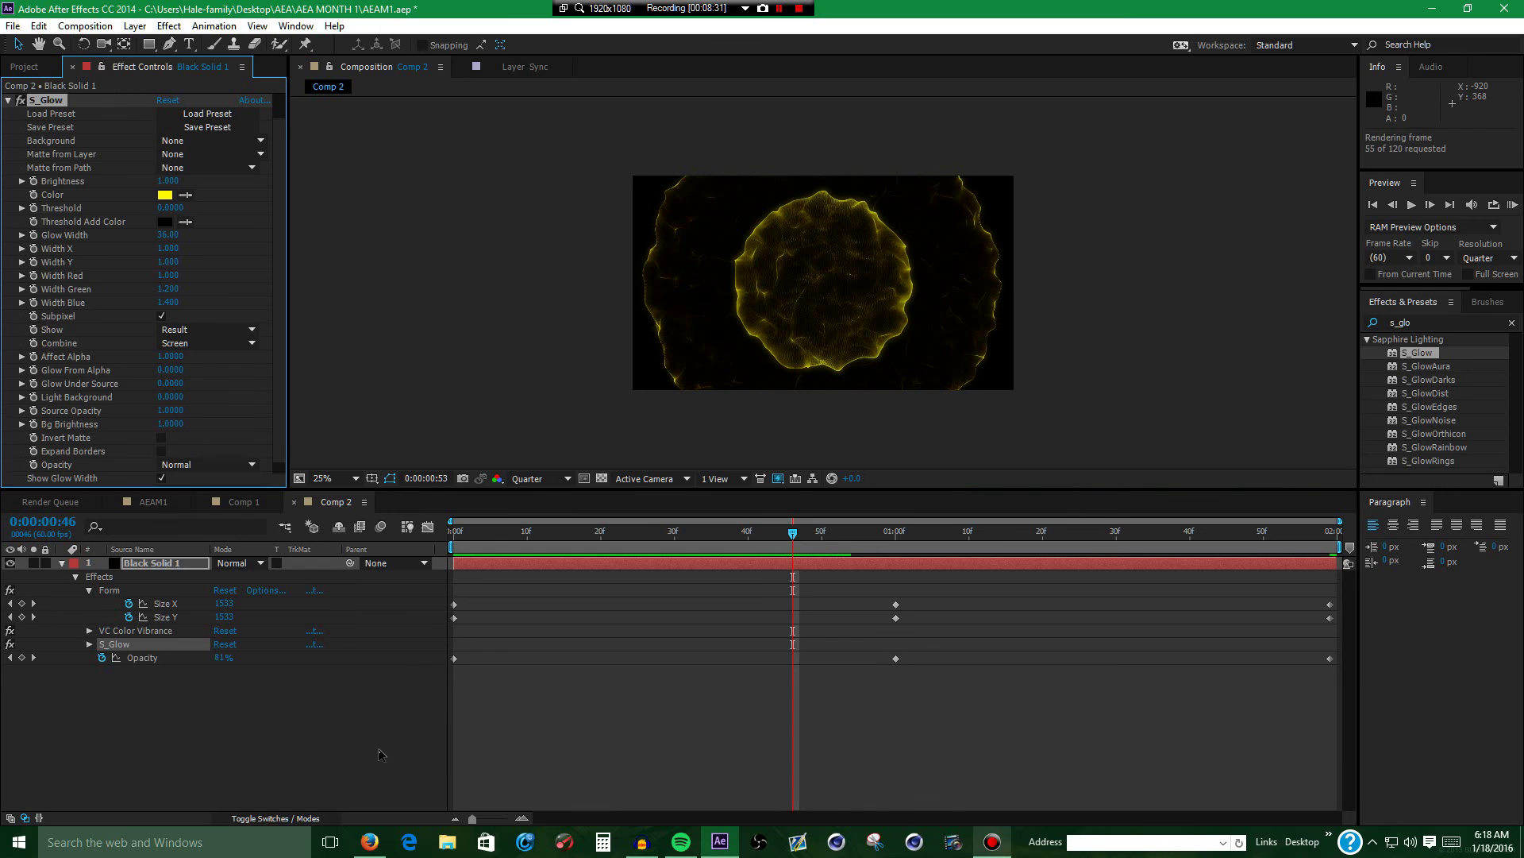
Bring Audacity forward and minimize it, returning to After Effects while the preview renders.
{"action": "left_click", "coordinate": [643, 846]}
{"action": "left_click", "coordinate": [642, 844]}
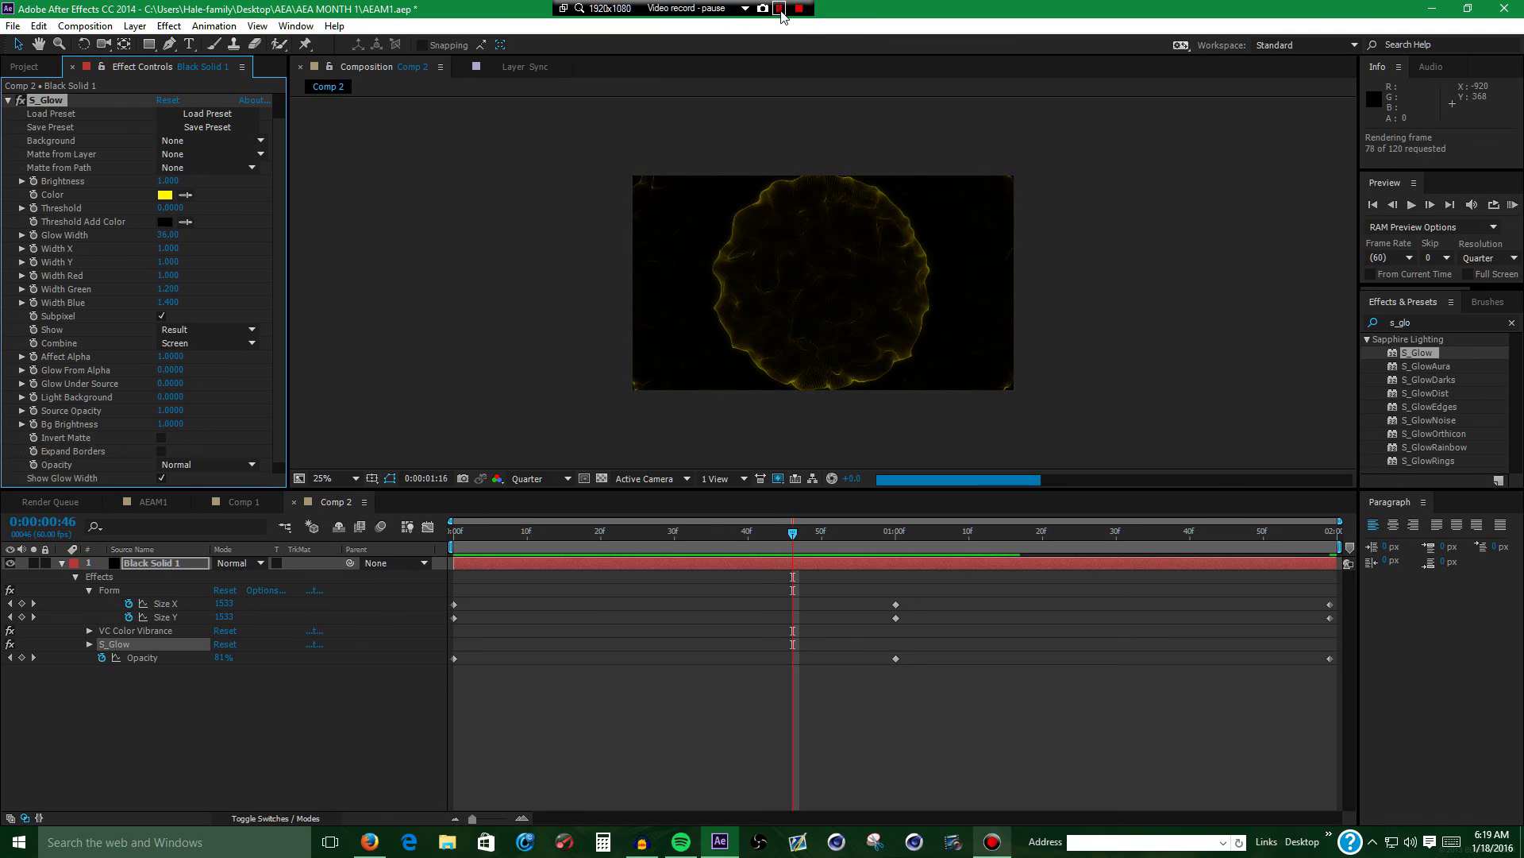
Pause the screen recording, play the After Effects preview, then switch to Audacity.
{"action": "left_click", "coordinate": [780, 10]}
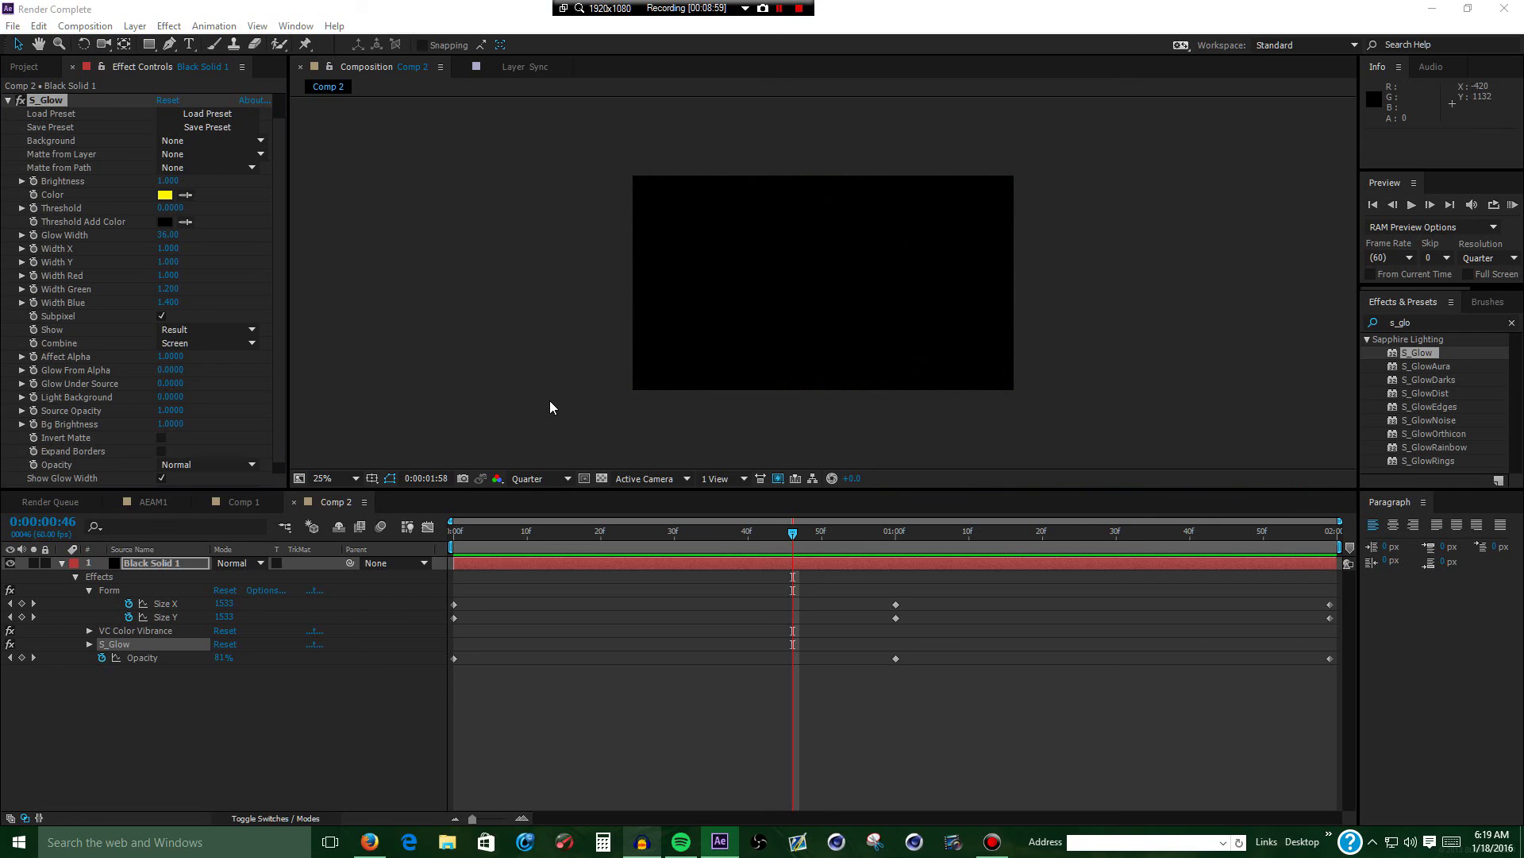
{"action": "left_click", "coordinate": [493, 359]}
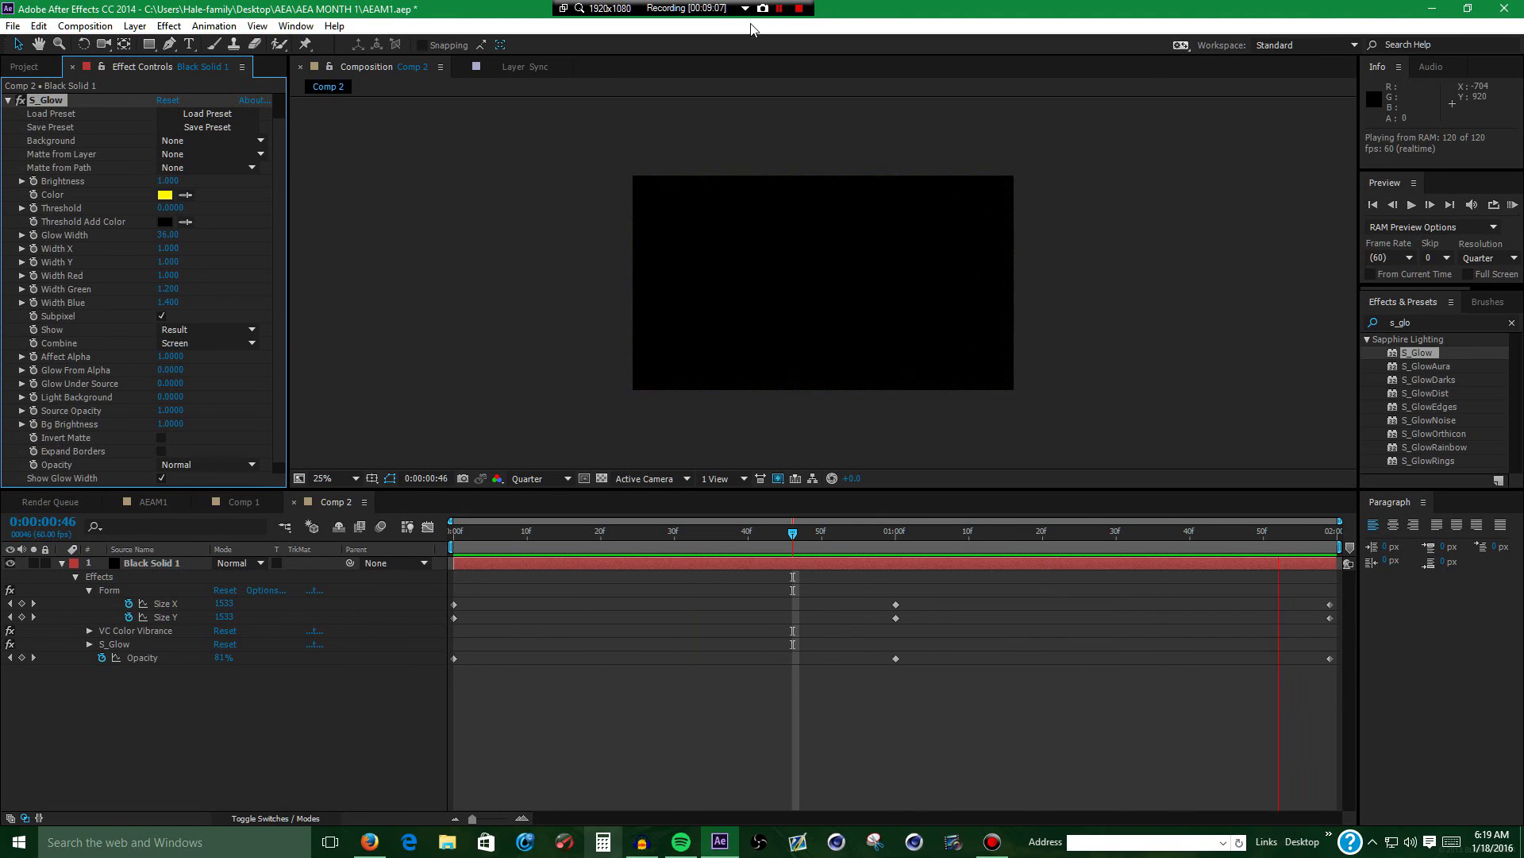
{"action": "left_click", "coordinate": [643, 842]}
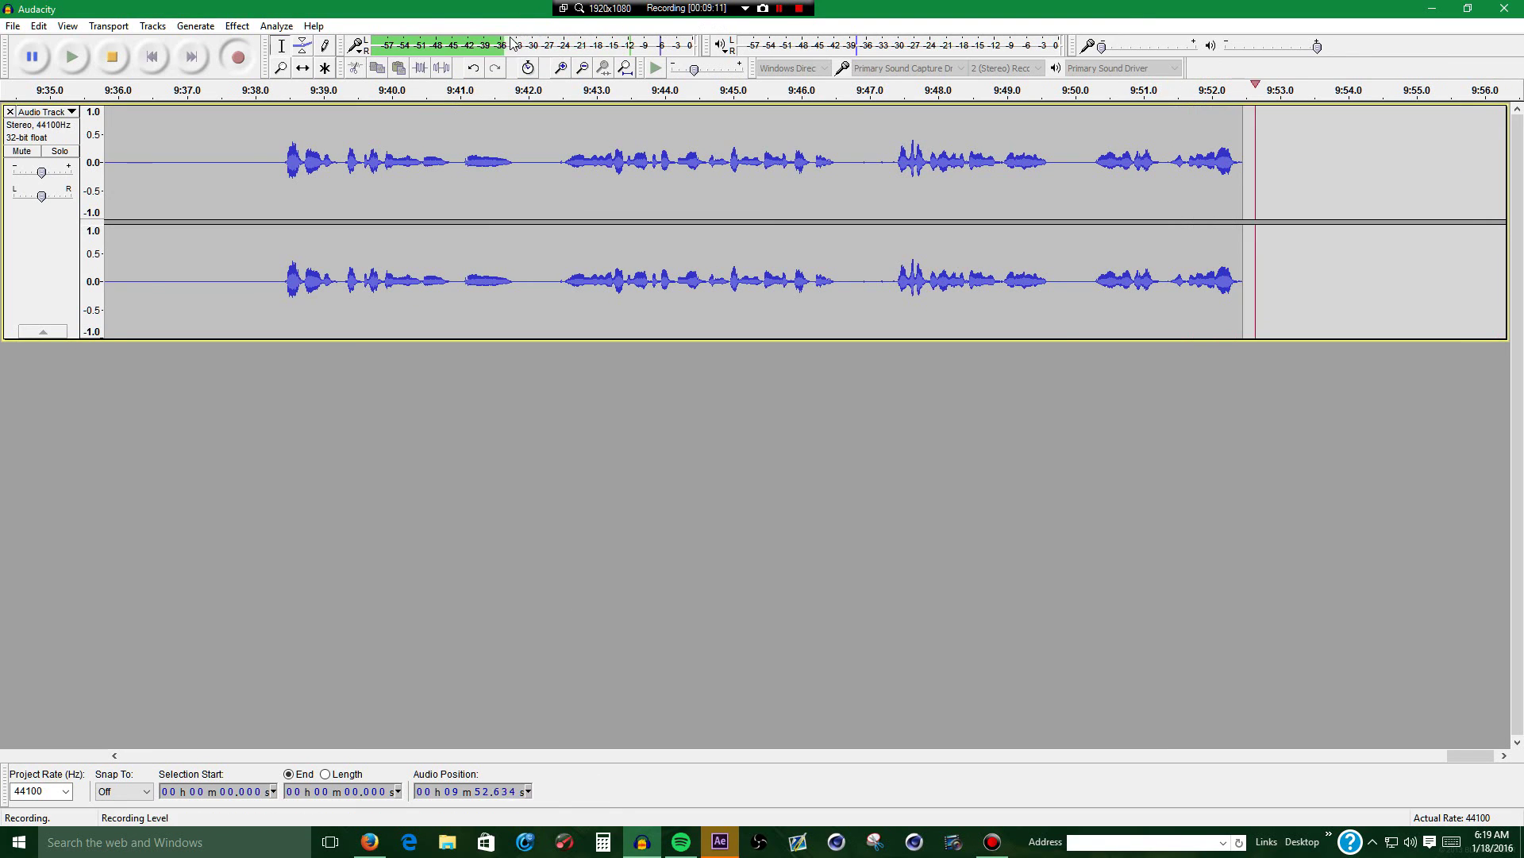